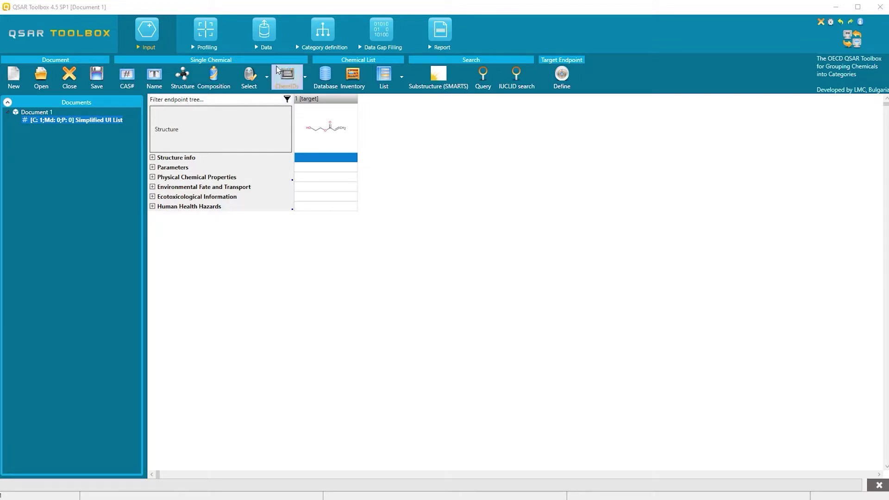
# Step: Create a new blank Toolbox document
pyautogui.click(239, 74)
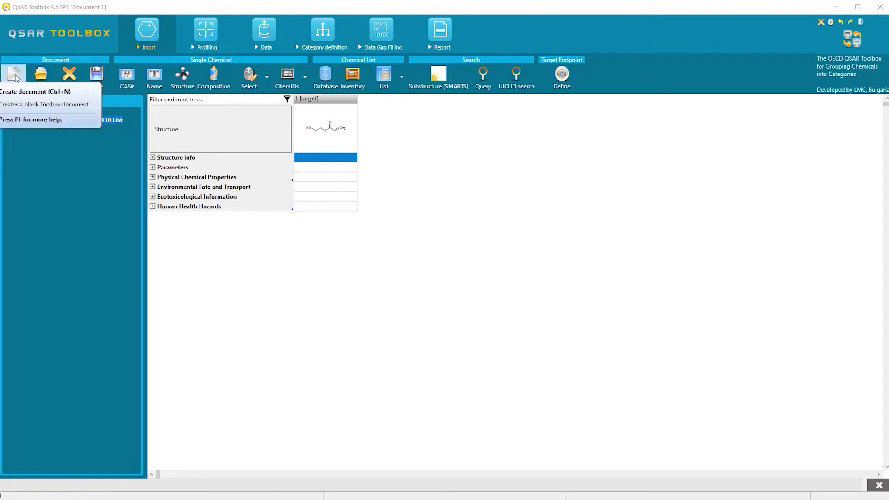
pyautogui.click(21, 85)
pyautogui.click(482, 291)
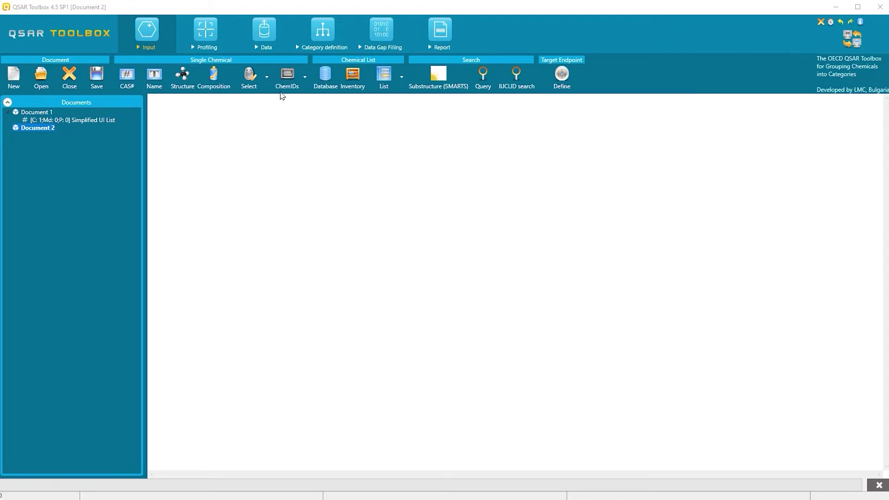
# Step: Search the chemical IDs for EC Number 214-478-5 and load the matching substance as the target chemical
pyautogui.click(305, 77)
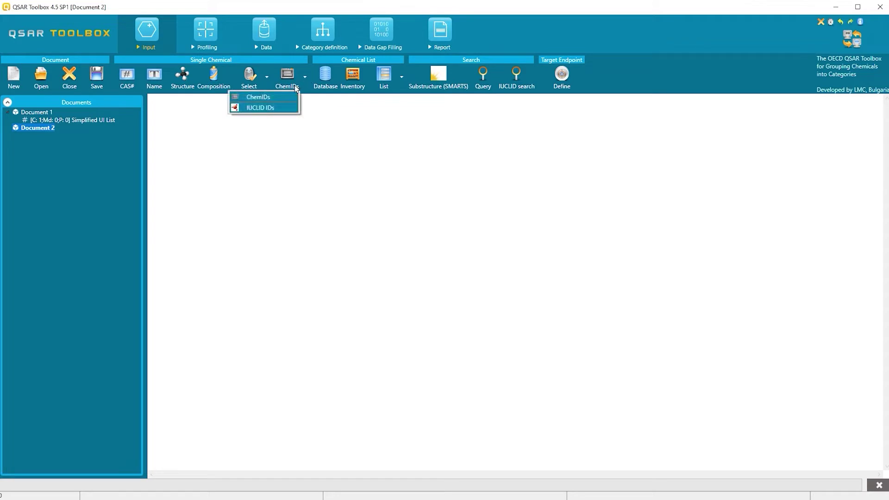
pyautogui.click(285, 96)
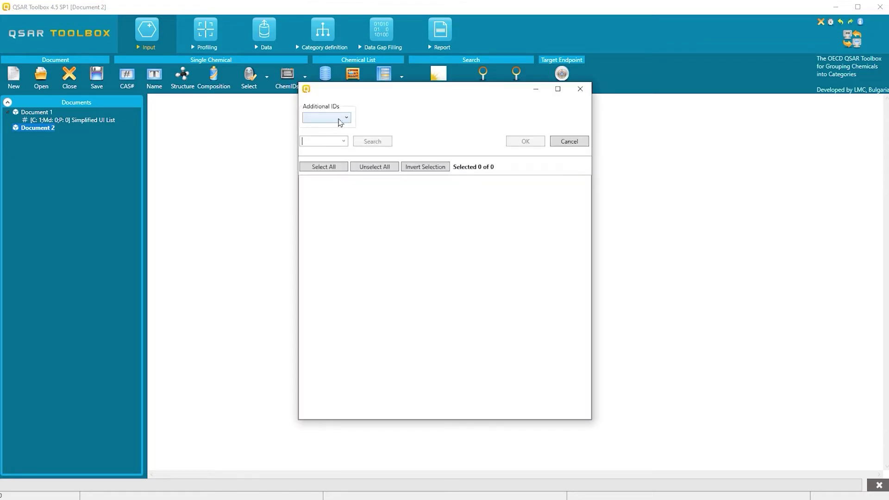
pyautogui.click(347, 119)
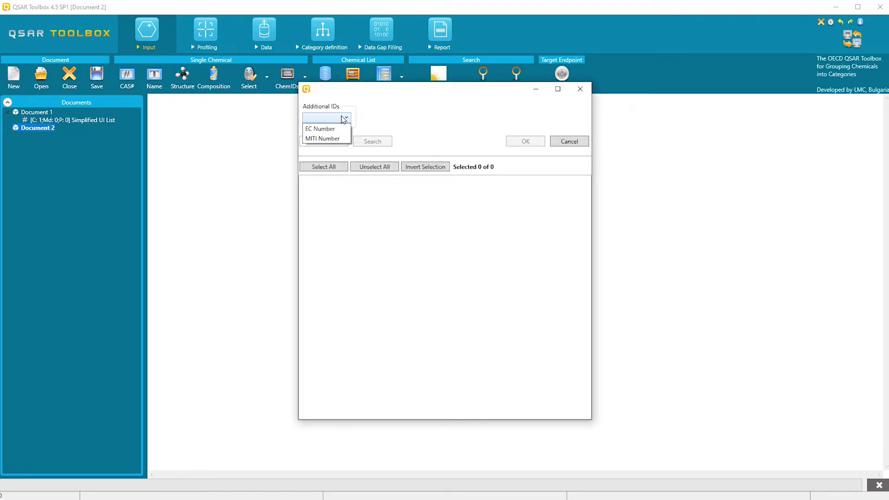
pyautogui.click(336, 129)
pyautogui.click(330, 141)
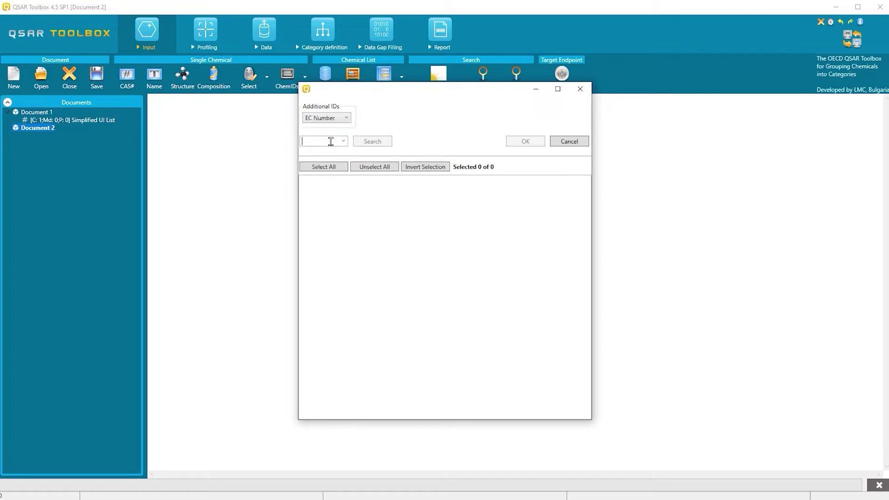
pyautogui.write('214-478-5')
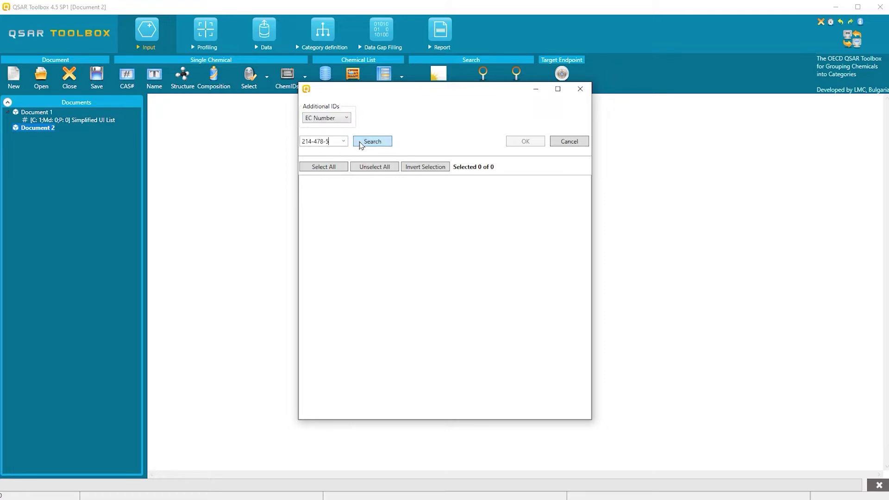
pyautogui.click(366, 146)
pyautogui.click(373, 147)
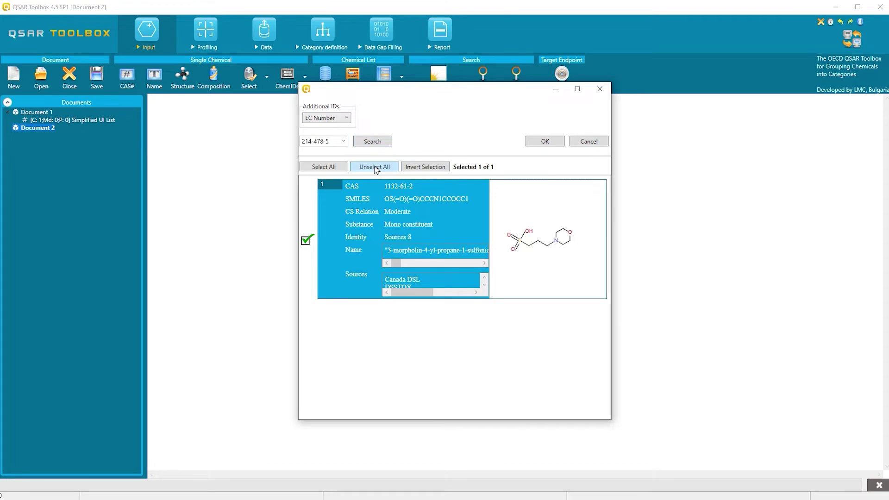
pyautogui.click(376, 195)
pyautogui.click(545, 142)
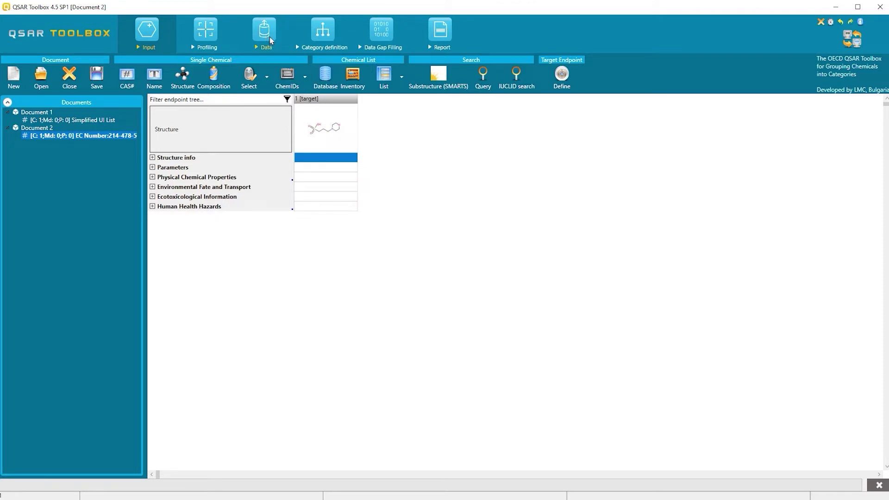
# Step: Gather ECHA REACH data on all endpoints for the target chemical
pyautogui.click(274, 43)
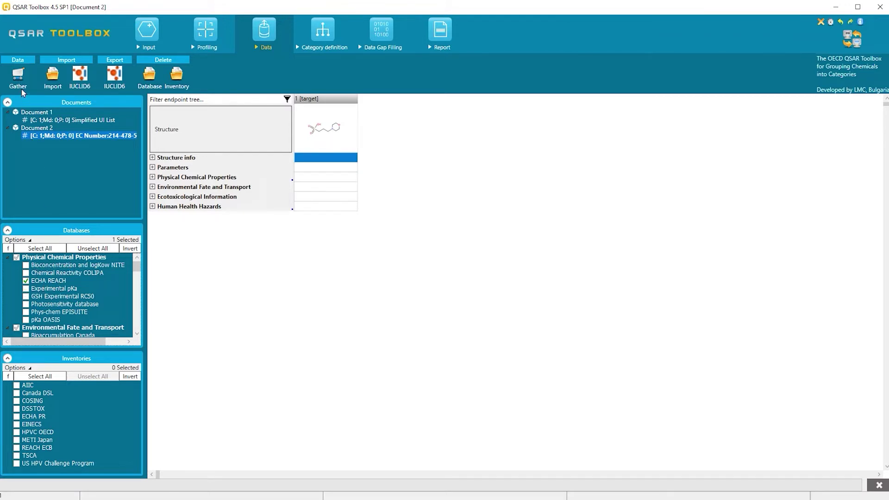
pyautogui.click(18, 78)
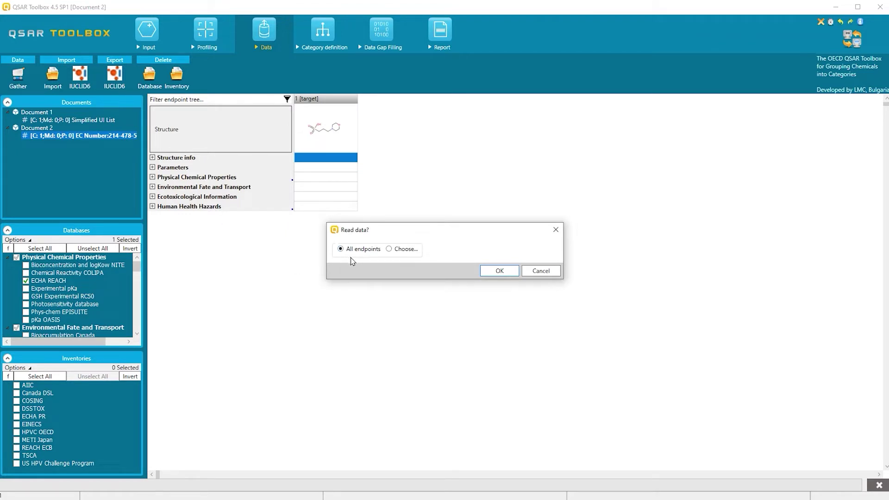
pyautogui.click(389, 249)
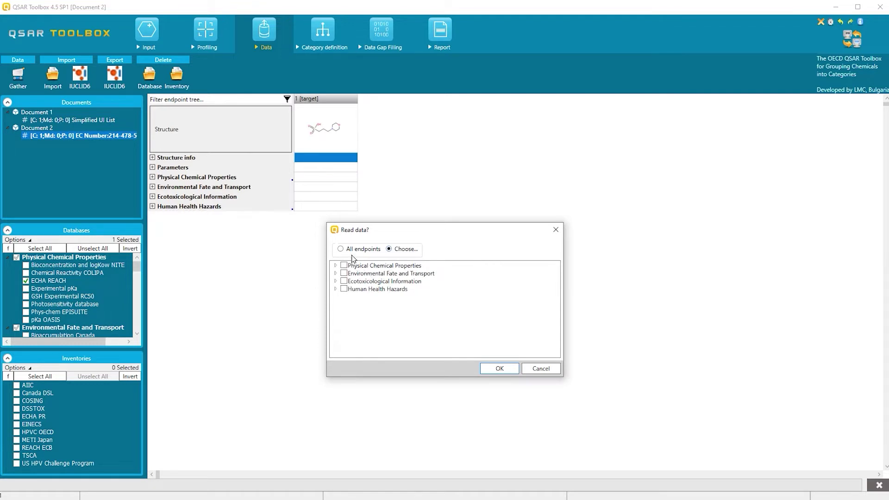
pyautogui.click(341, 249)
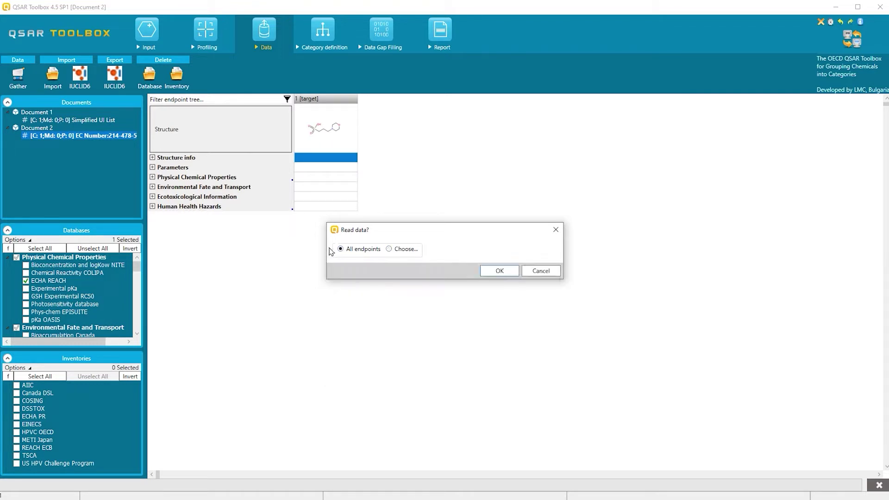
pyautogui.click(492, 272)
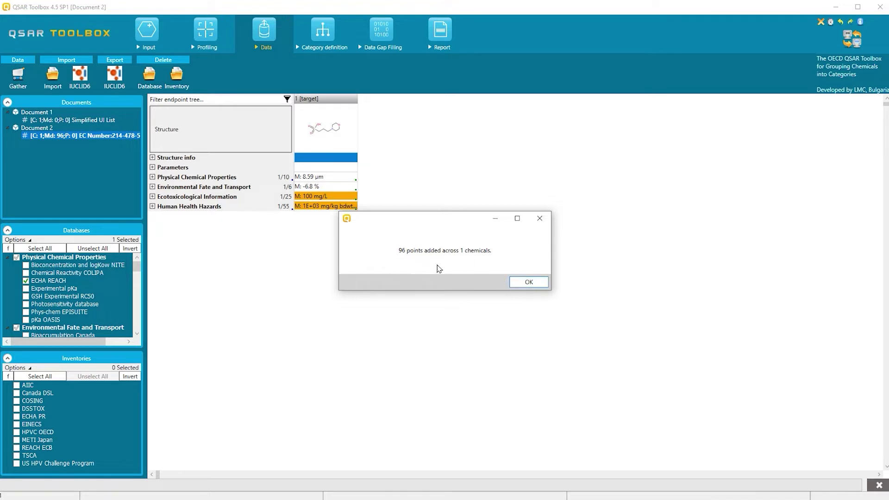
pyautogui.click(525, 284)
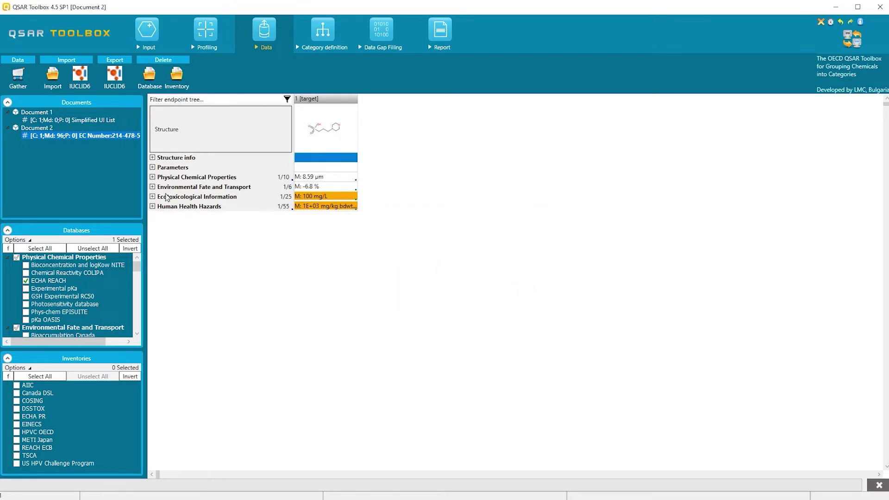
# Step: Expand Environmental Fate and Transport through Biodegradation in Water: Screening Tests to Ready Biodegradability, and enlarge the % degradation (CO2 evolution) row
pyautogui.click(152, 187)
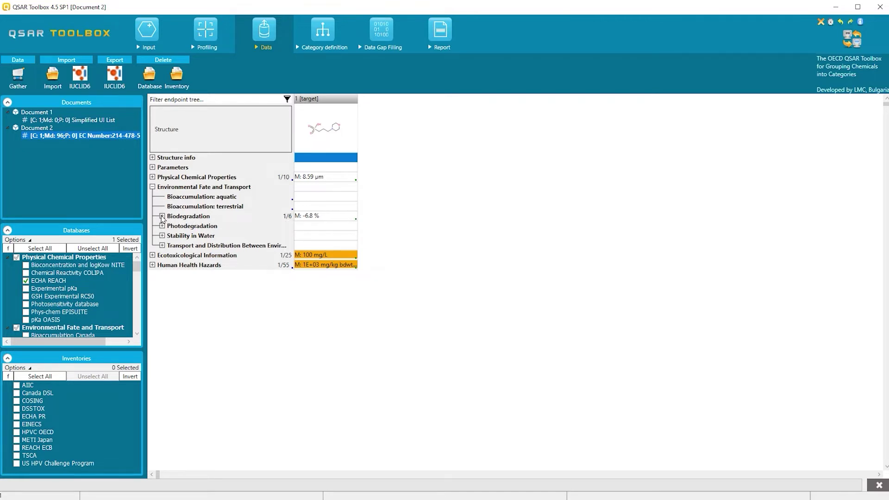
pyautogui.click(162, 217)
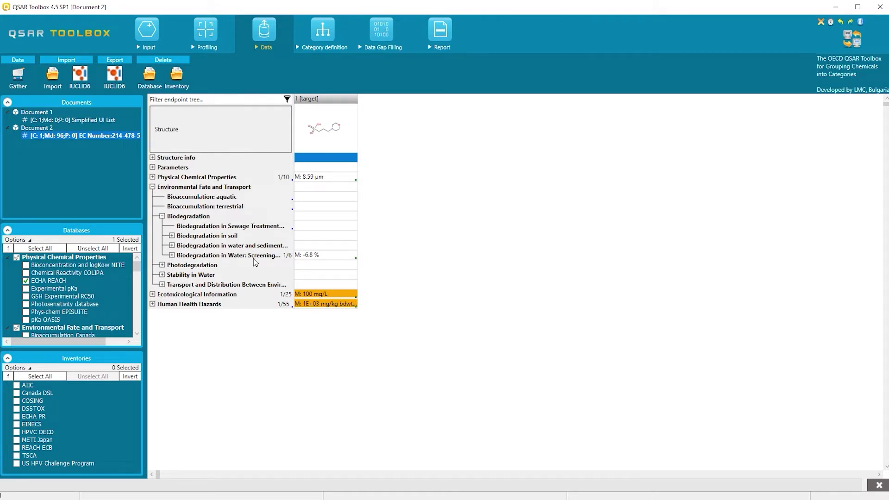
pyautogui.click(172, 255)
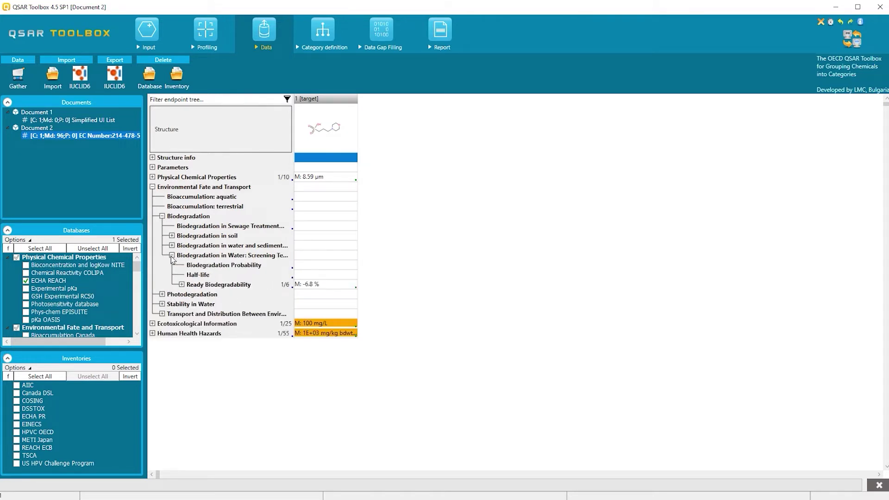
pyautogui.click(182, 284)
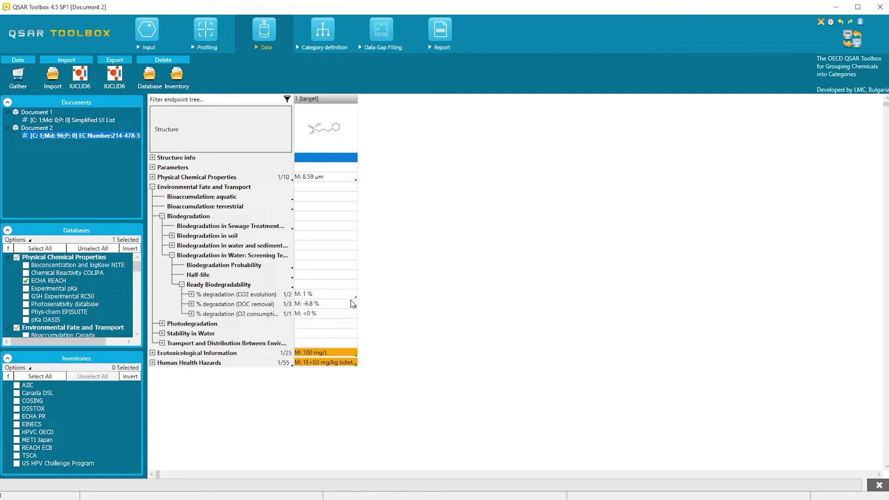
pyautogui.moveTo(290, 298); pyautogui.dragTo(289, 320)
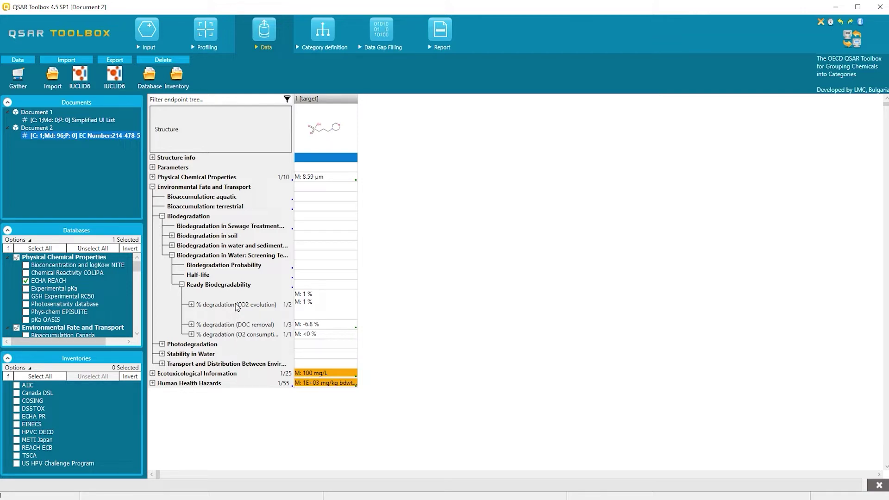
# Step: Set the Ready Biodegradability tree hierarchy so that Test guideline comes before Endpoint
pyautogui.rightClick(279, 291)
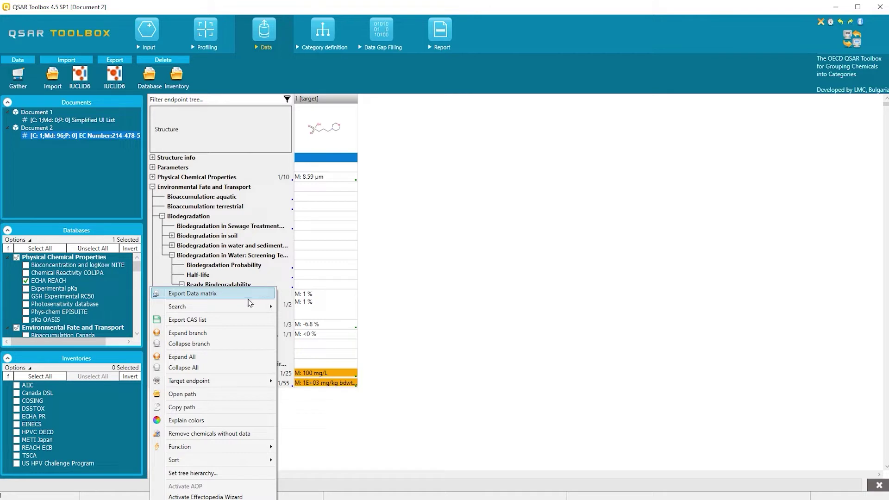
pyautogui.click(212, 473)
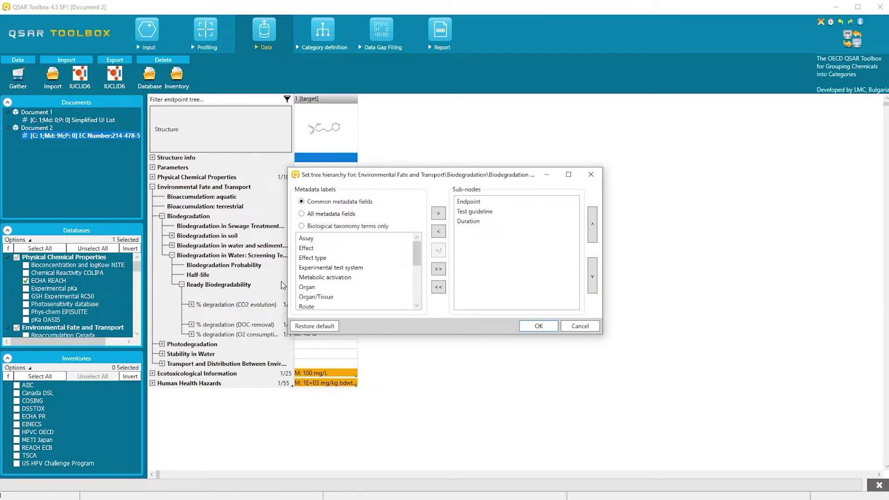
pyautogui.click(478, 214)
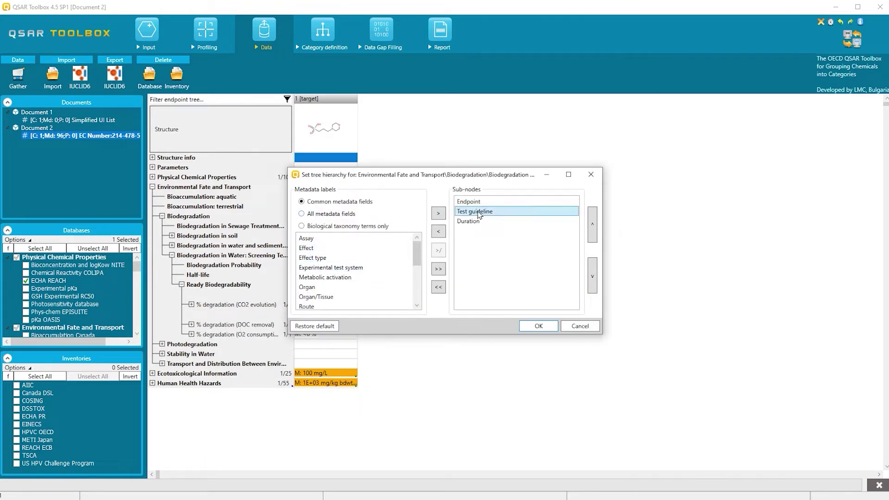
pyautogui.click(594, 225)
pyautogui.click(595, 224)
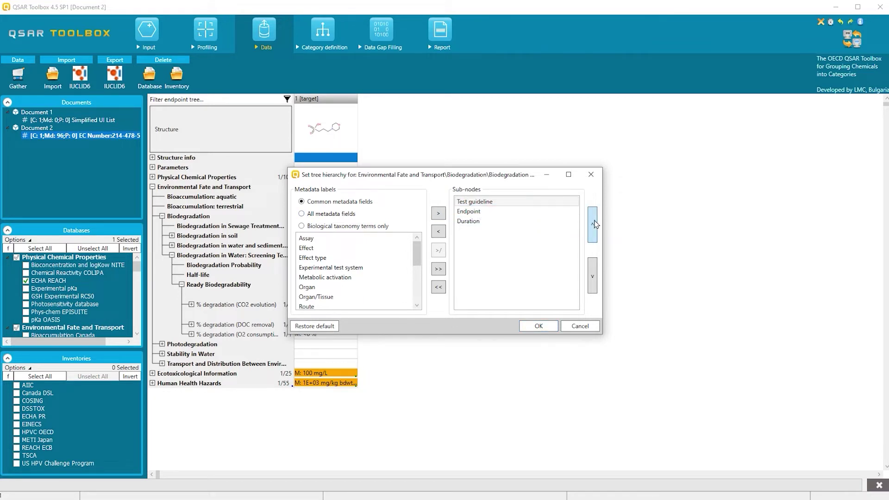
pyautogui.click(548, 328)
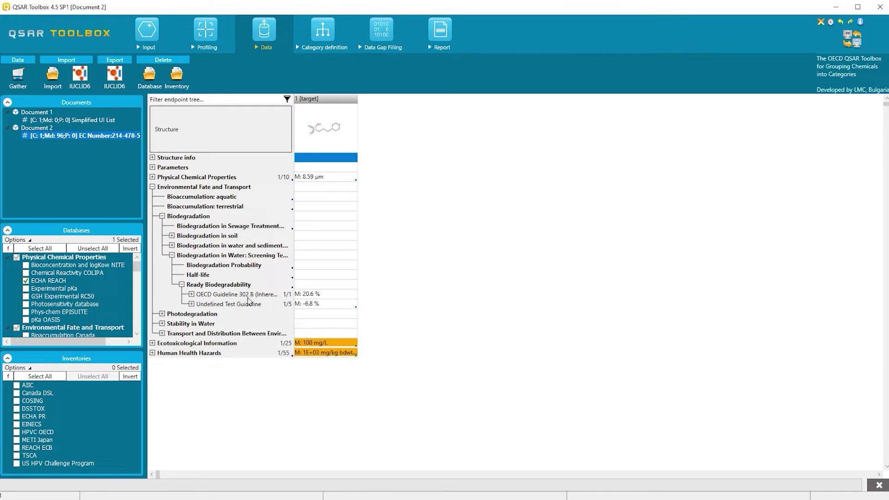
# Step: Expand the OECD Guideline 302 B branch through % degradation (DOC removal) to 28 d and enlarge the 28 d row
pyautogui.click(192, 295)
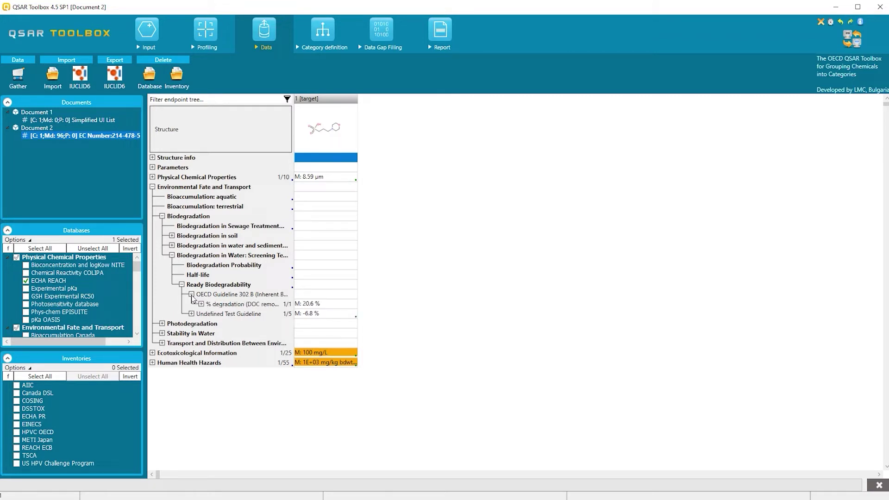
pyautogui.click(201, 304)
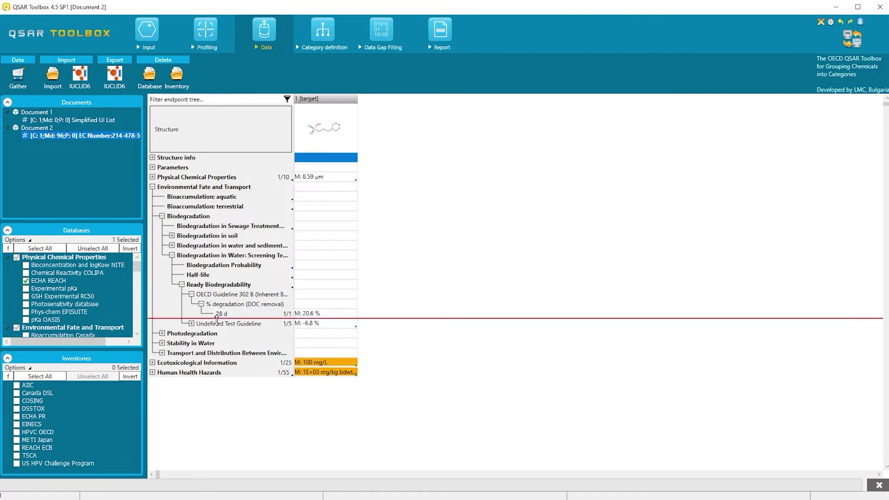
pyautogui.moveTo(219, 328); pyautogui.dragTo(219, 328)
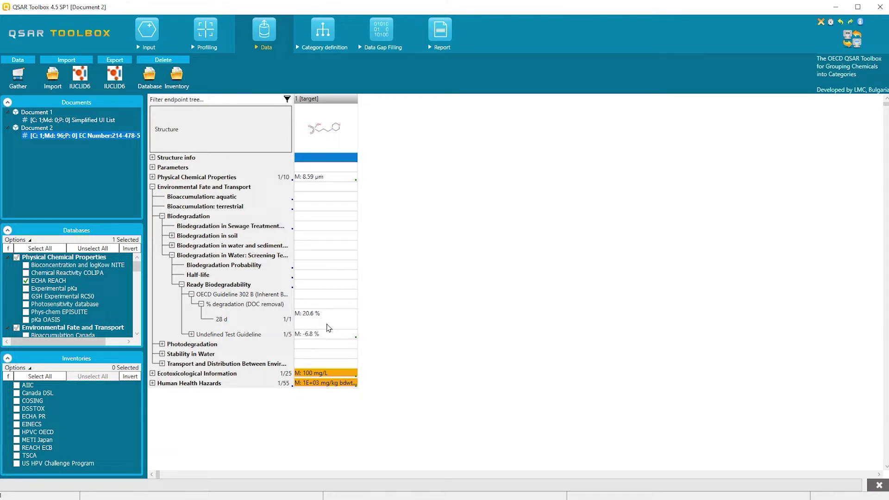
# Step: Open the data point details of the 28 d DOC removal result and examine its metadata through to the URL and year
pyautogui.click(343, 324)
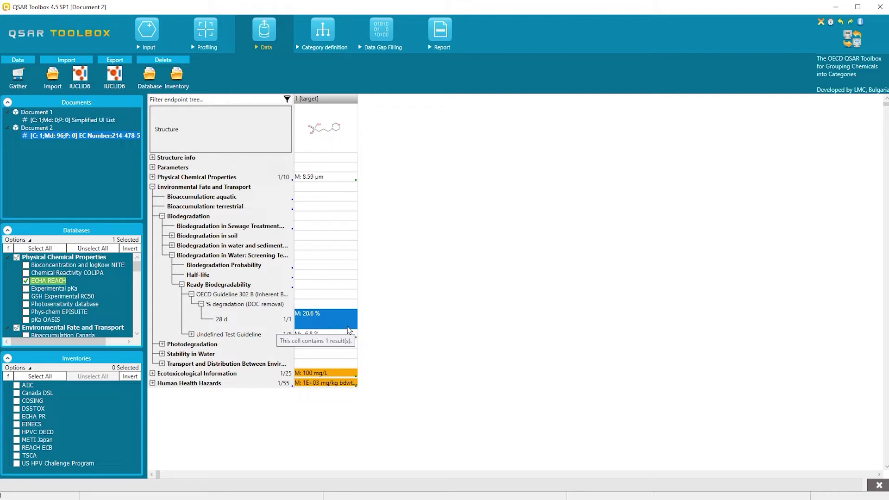
pyautogui.doubleClick(348, 328)
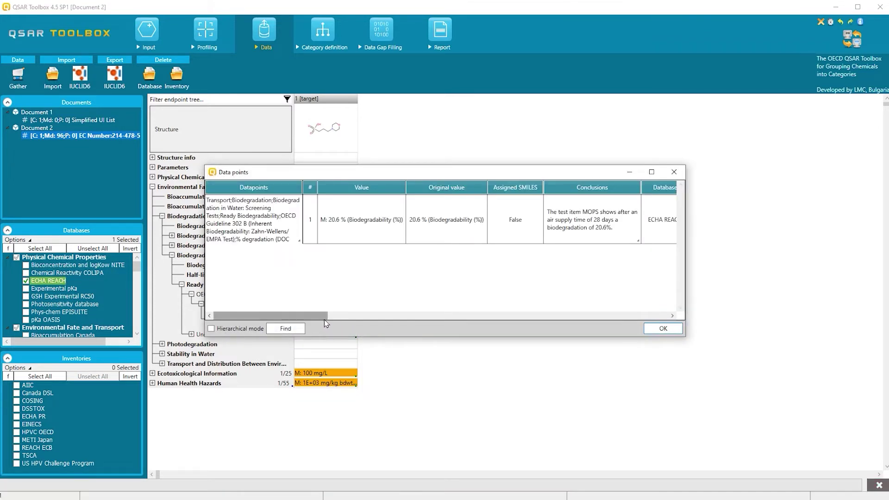
pyautogui.moveTo(325, 317); pyautogui.dragTo(357, 319)
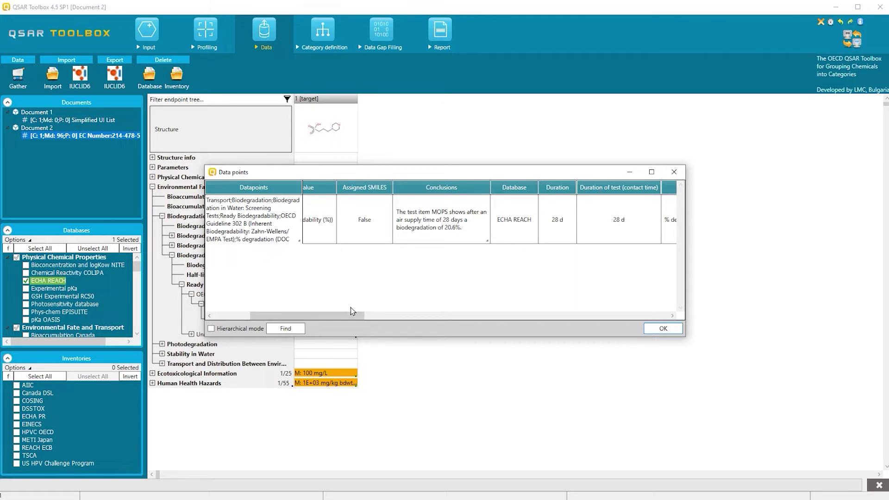
pyautogui.moveTo(351, 311); pyautogui.dragTo(669, 316)
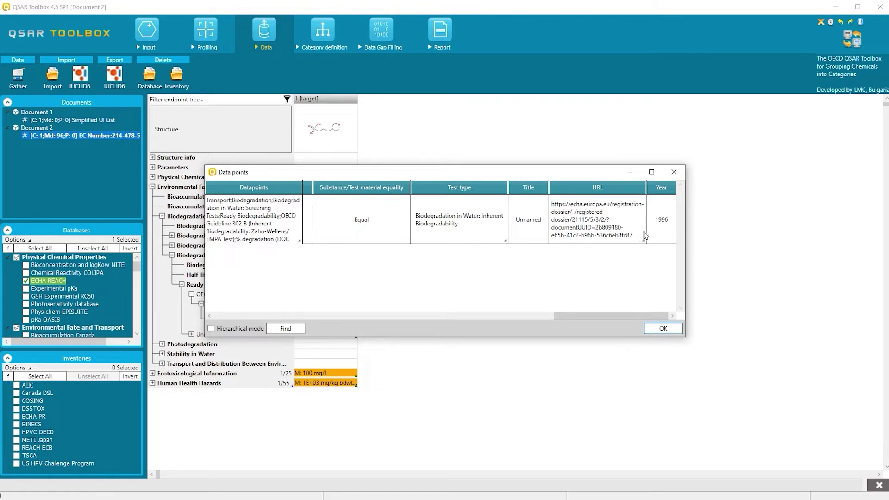
# Step: Open the data point's URL to view its ECHA registration dossier in the browser, accepting the legal notice terms
pyautogui.click(607, 233)
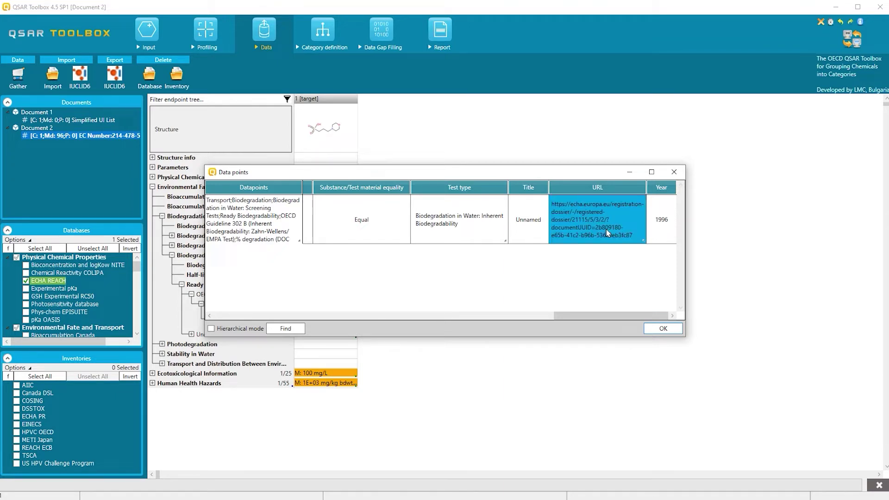
pyautogui.click(607, 233)
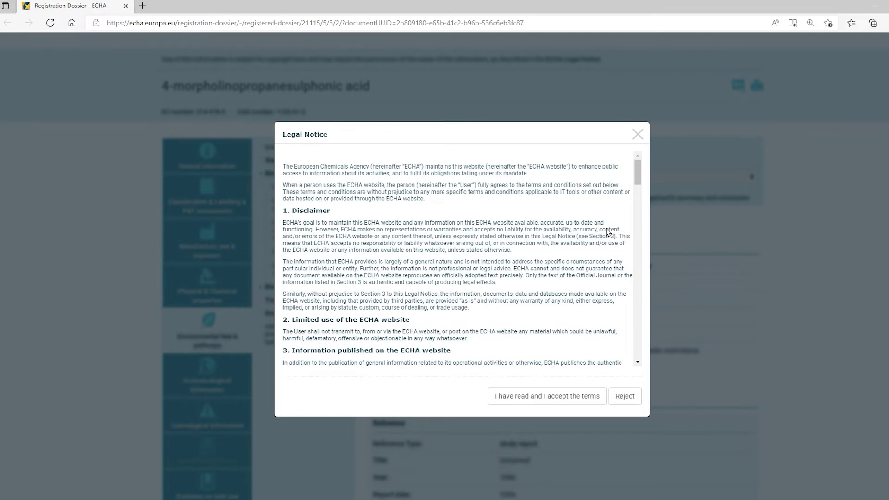
pyautogui.click(519, 399)
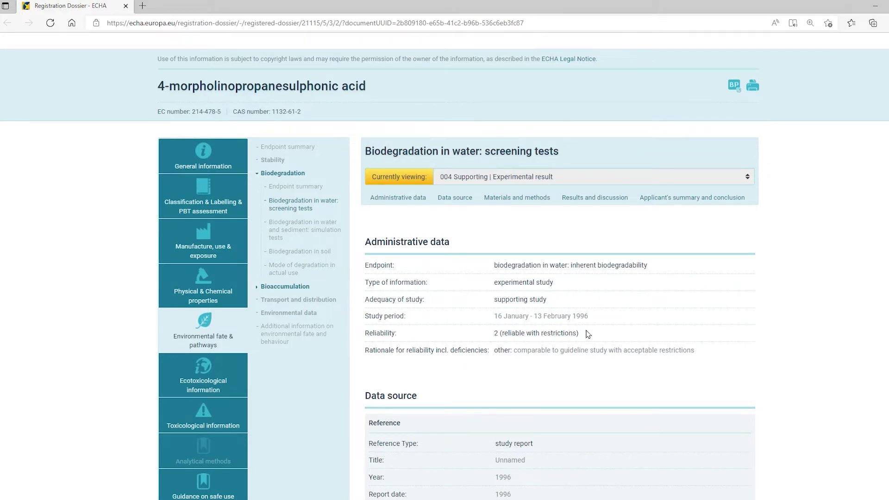
# Step: Review the dossier's data source and test guideline, return to QSAR Toolbox, and close the data point details
pyautogui.scroll(-5, 611, 346)
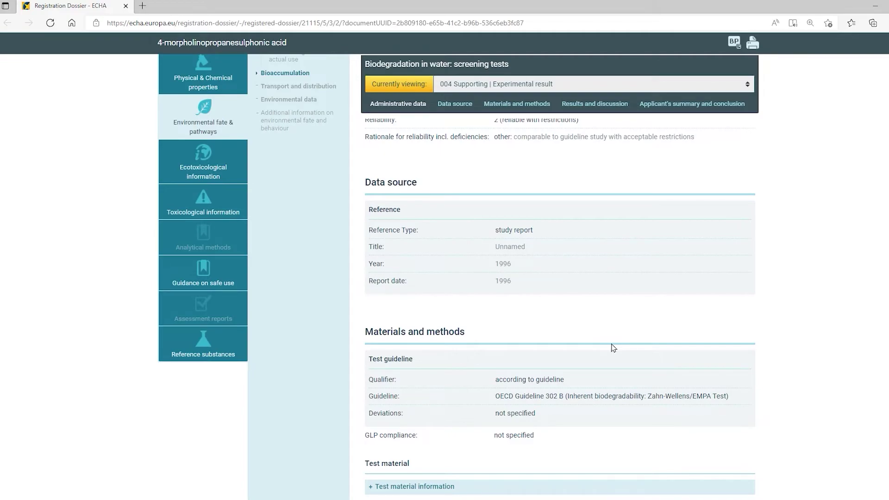
pyautogui.hotkey('alt', 'Tab')
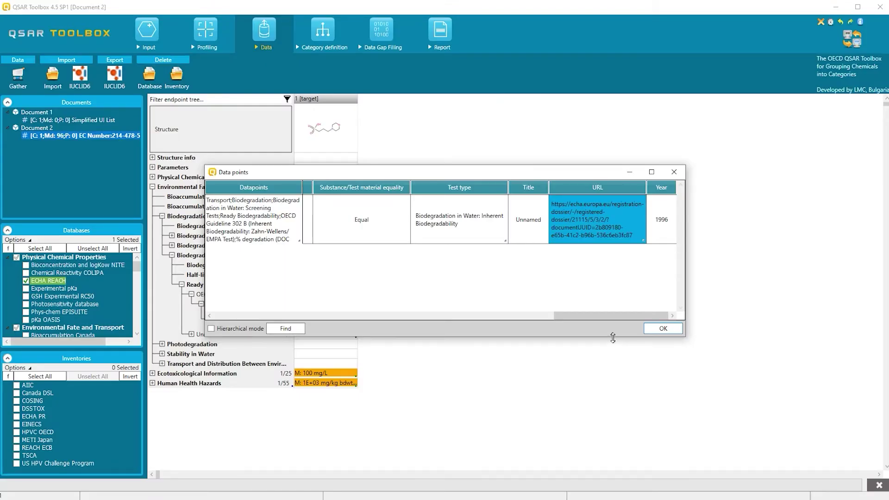
pyautogui.click(661, 329)
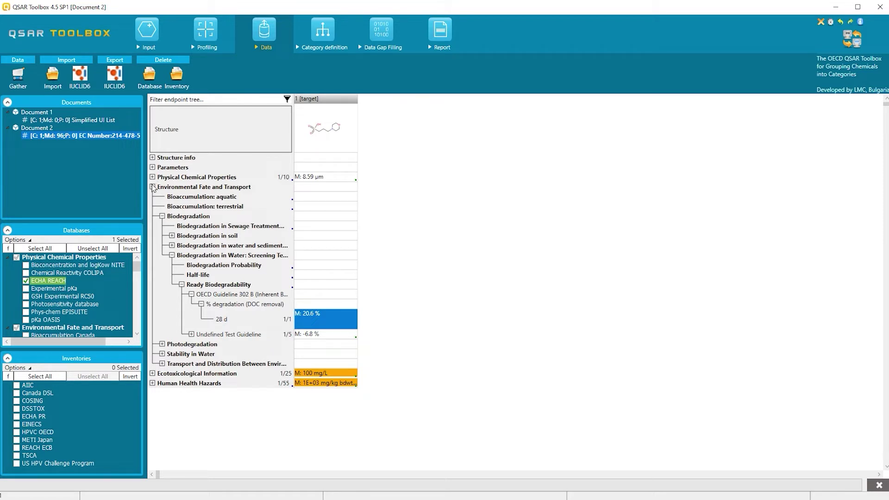
# Step: Expand Transport and Distribution and the 2D Parameters branch, and filter the endpoint tree by "koc"
pyautogui.click(162, 364)
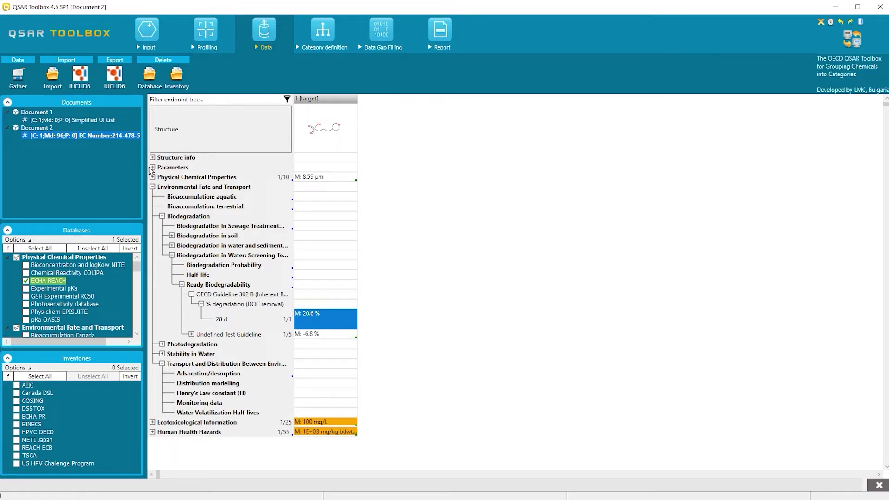
pyautogui.click(152, 167)
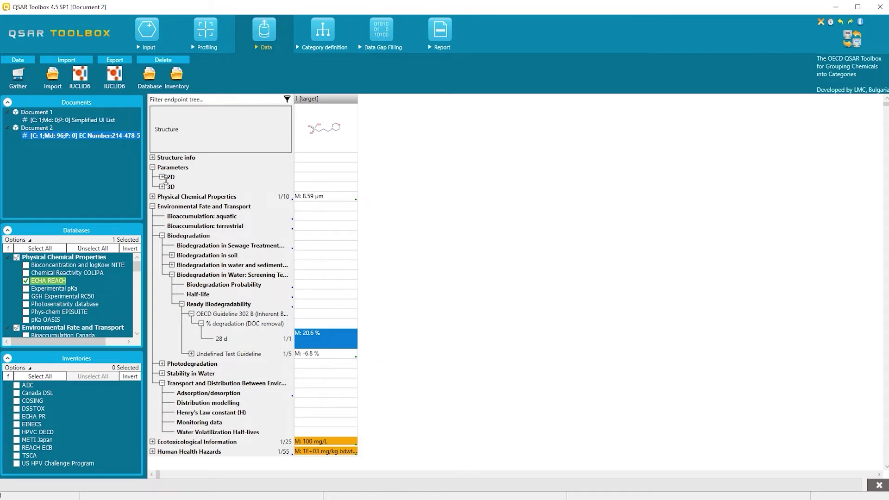
pyautogui.click(163, 177)
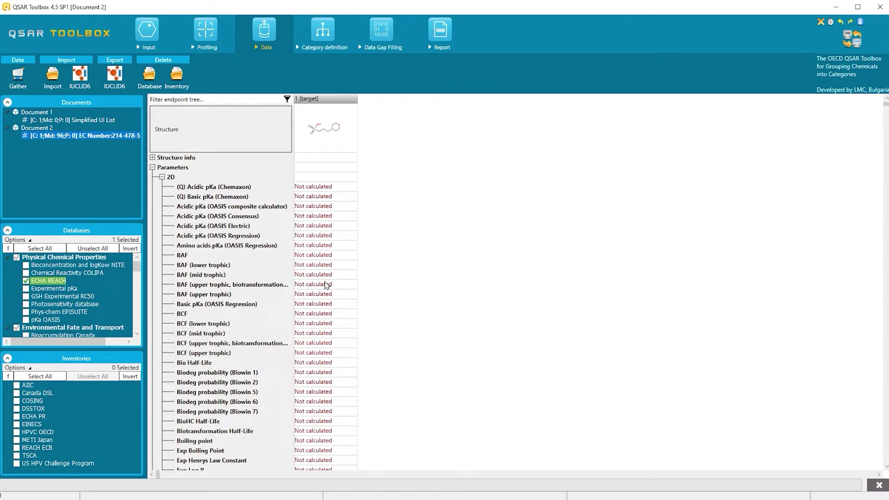
pyautogui.click(226, 97)
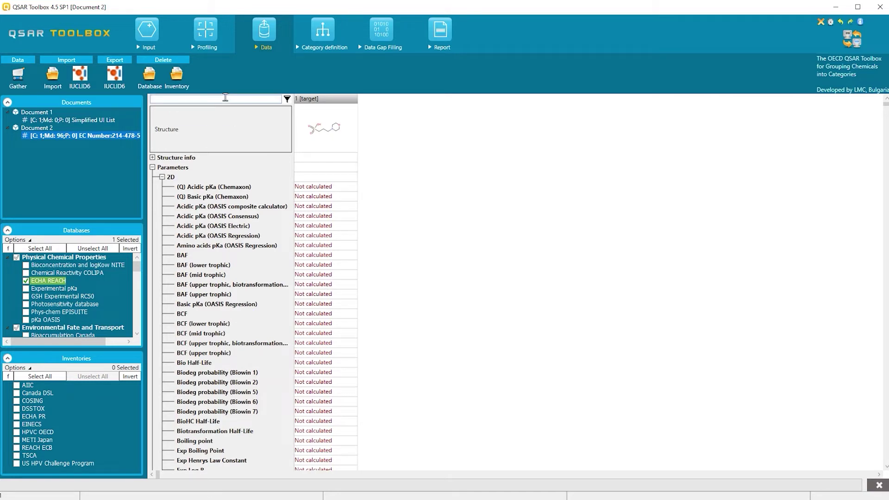
pyautogui.write('koc')
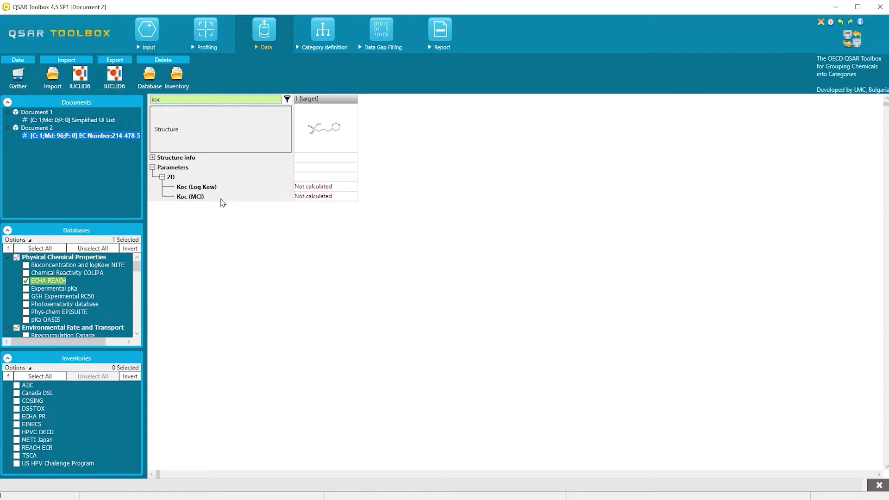
# Step: Calculate the Koc (Log Kow) and Koc (MCI) parameters for the target chemical
pyautogui.rightClick(337, 190)
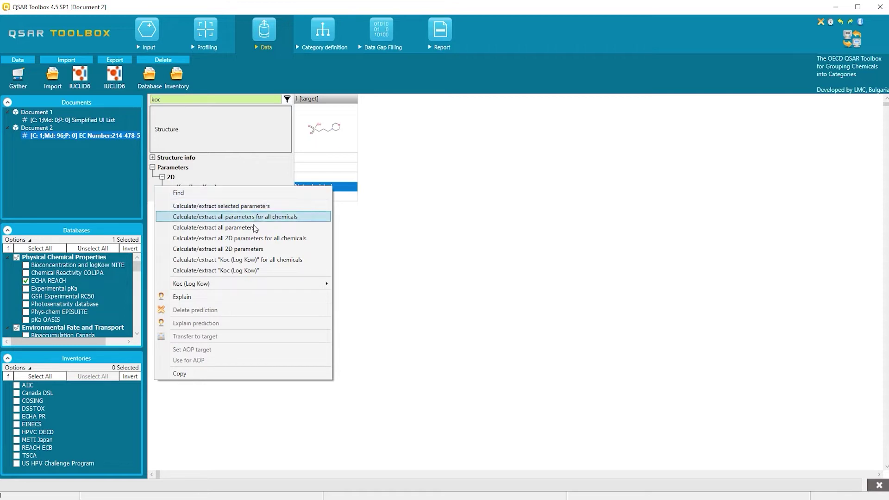
pyautogui.click(250, 273)
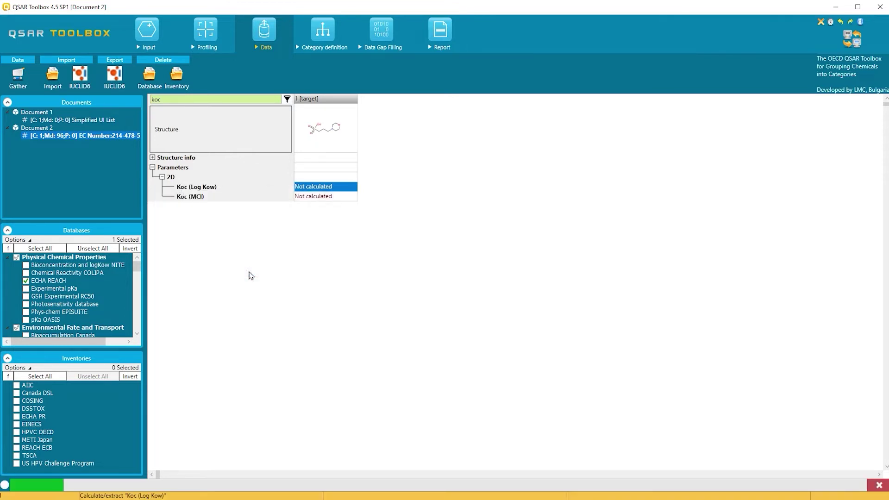
pyautogui.click(312, 198)
pyautogui.rightClick(312, 199)
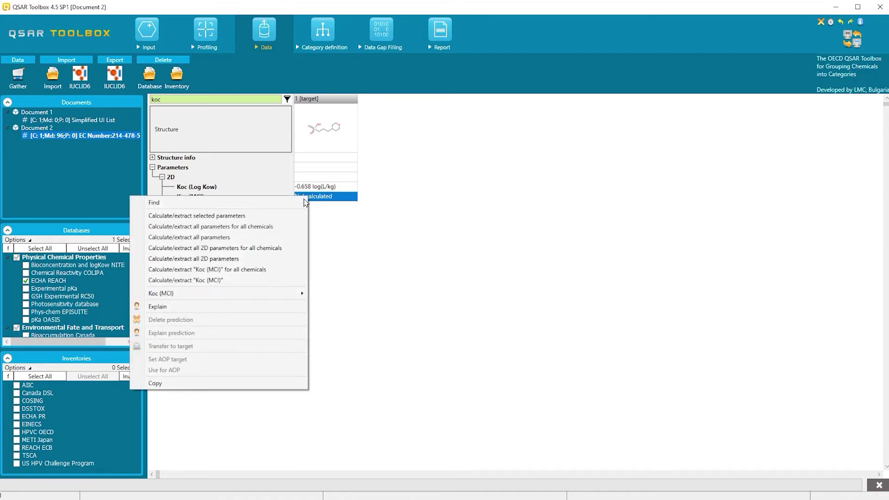
pyautogui.click(235, 279)
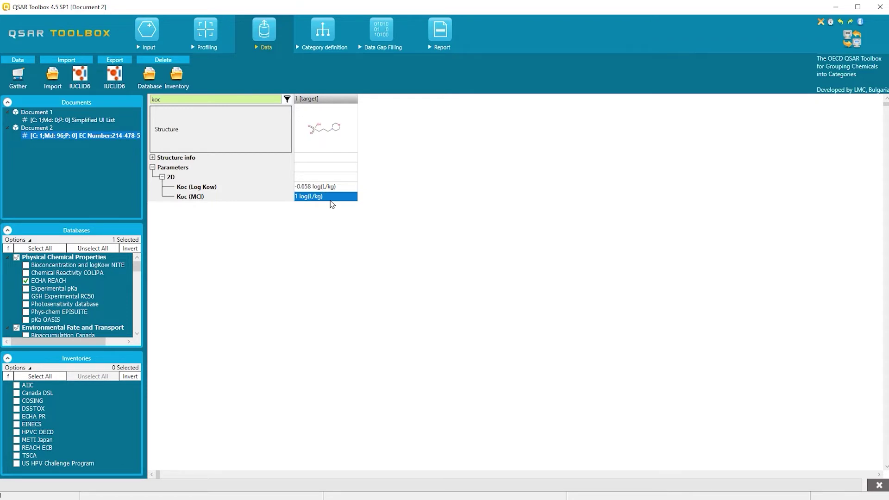
# Step: Clear the endpoint filter, expand Ecotoxicological Information down to Aquatic Toxicity, and enlarge its Undefined Test Guideline row
pyautogui.doubleClick(152, 99)
pyautogui.press('BackSpace')
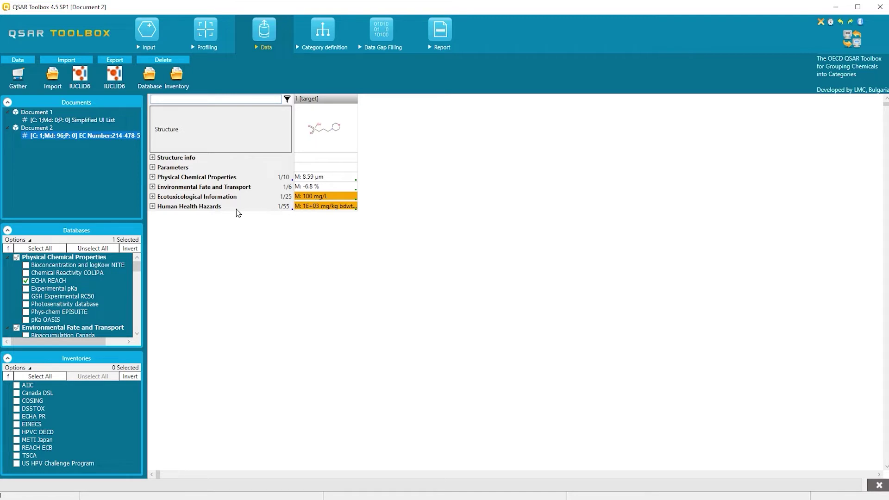
pyautogui.click(152, 197)
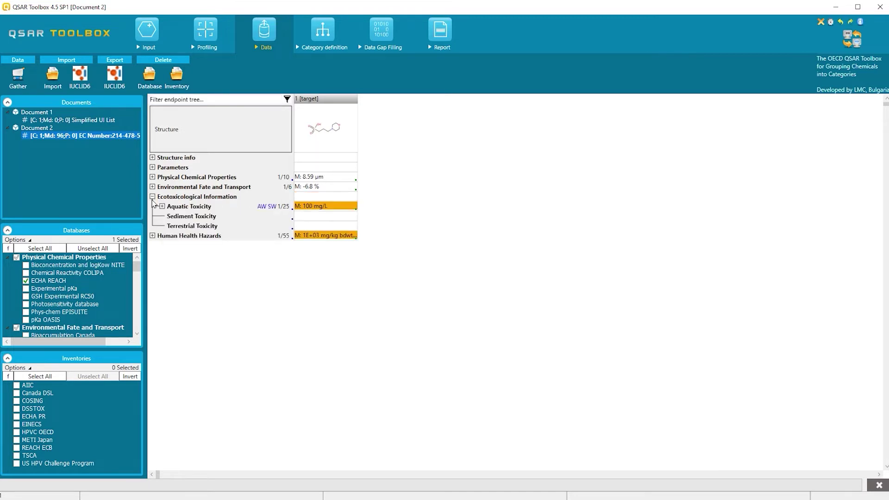
pyautogui.click(163, 206)
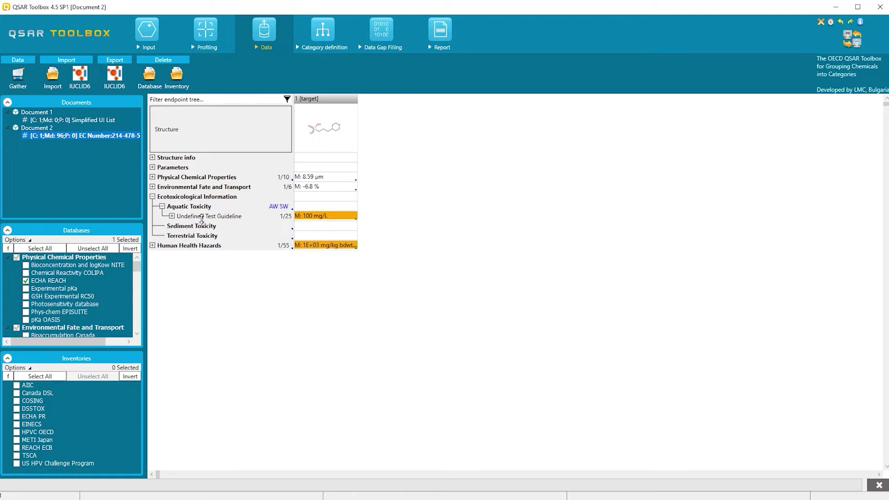
pyautogui.moveTo(201, 217); pyautogui.dragTo(328, 246)
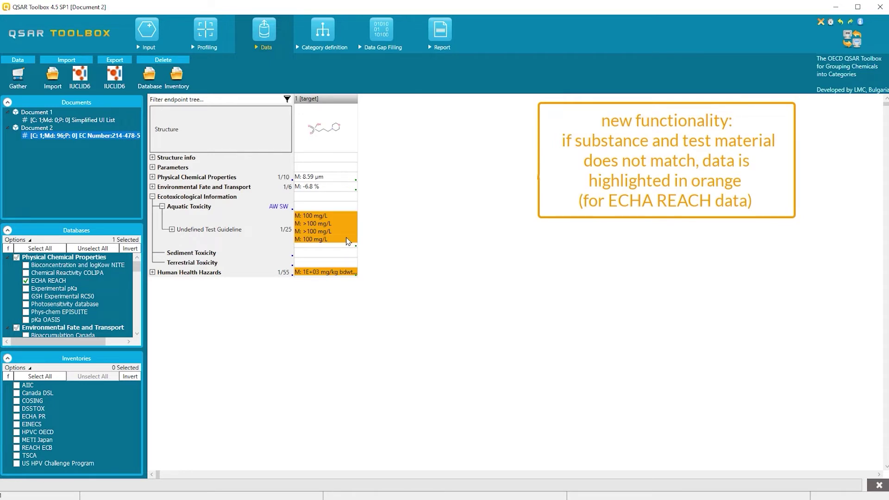
# Step: Open the data points of the aquatic toxicity cell and examine the substance and test material composition columns
pyautogui.moveTo(348, 241)
pyautogui.click(331, 221)
pyautogui.doubleClick(331, 221)
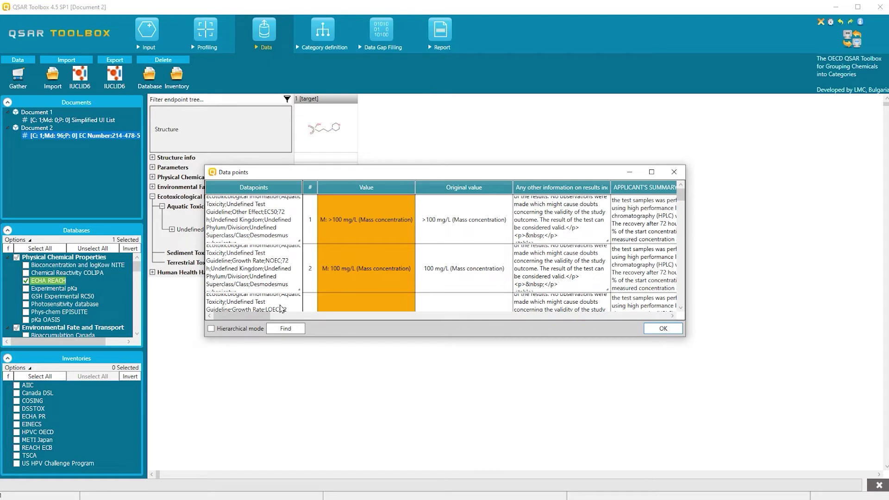
pyautogui.moveTo(255, 318); pyautogui.dragTo(591, 319)
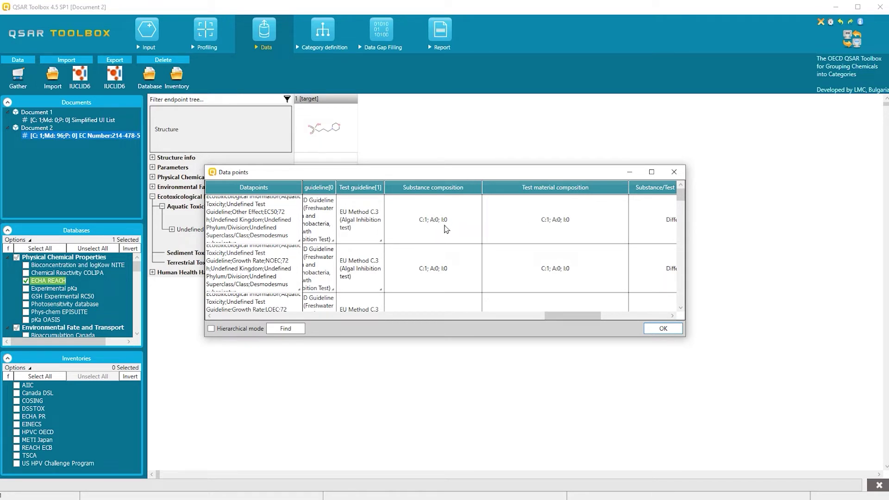
# Step: Inspect the first data point's test material identity and its 2D structure, and close the data point details
pyautogui.doubleClick(541, 236)
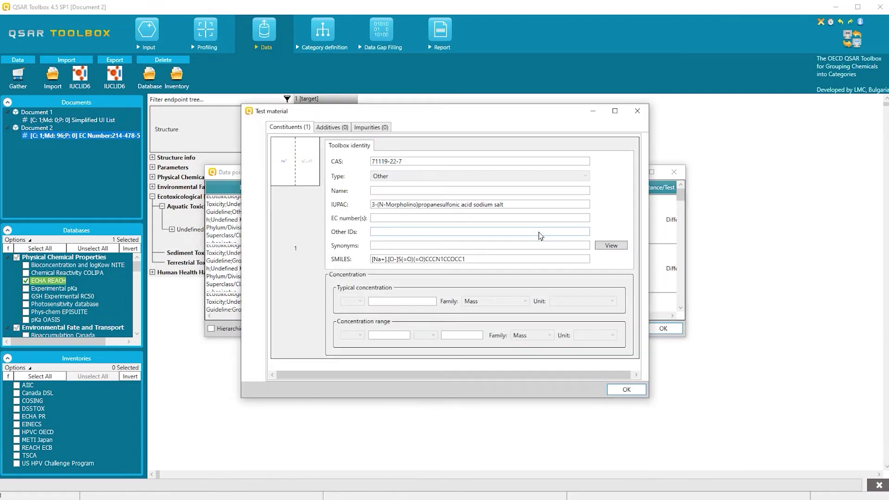
pyautogui.doubleClick(308, 182)
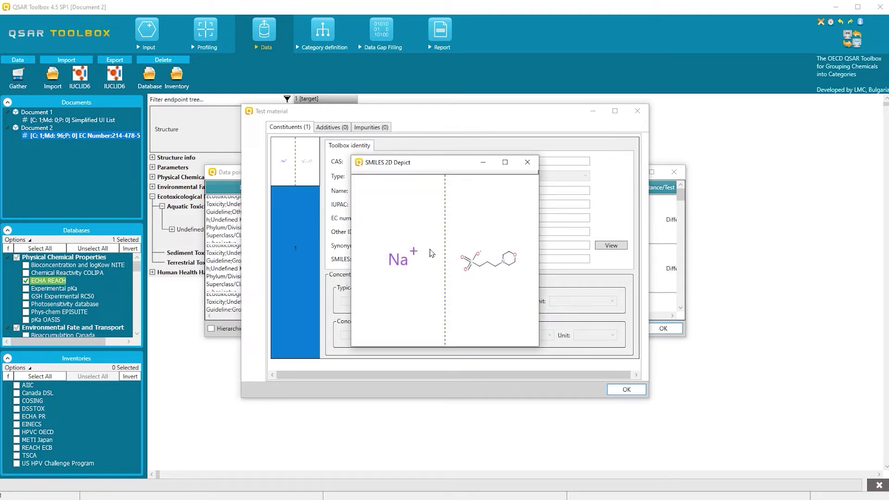
pyautogui.click(528, 162)
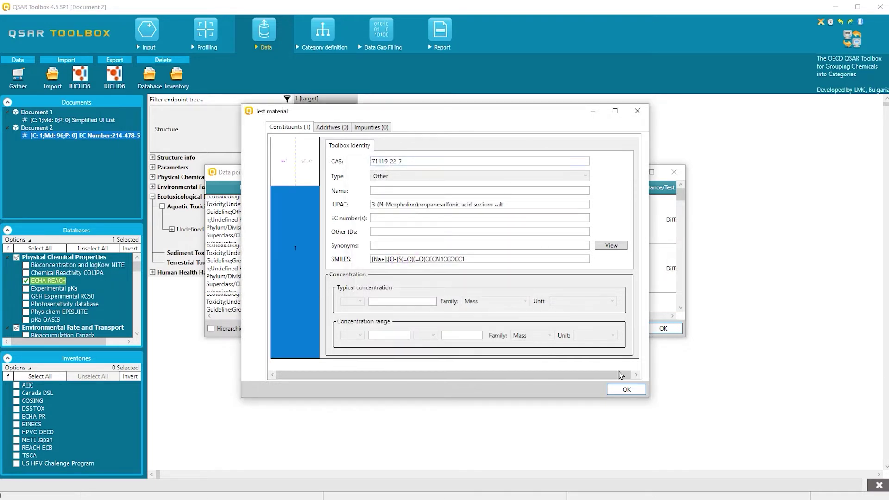
pyautogui.click(626, 390)
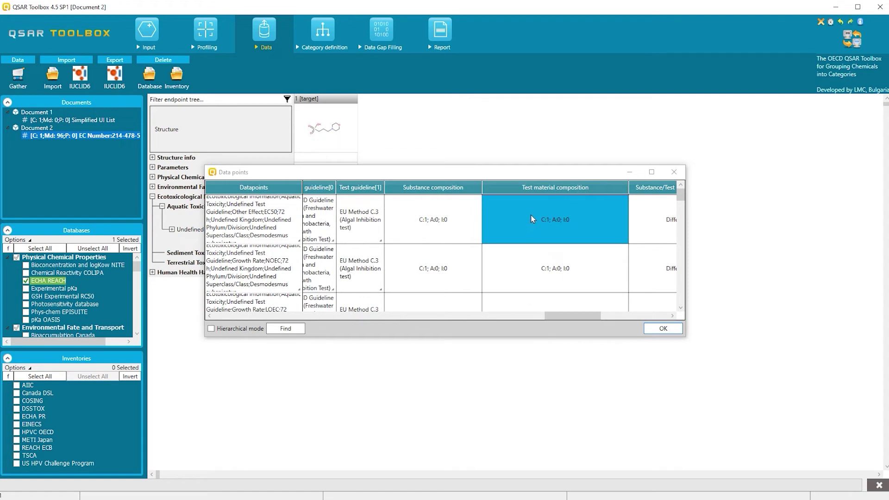
pyautogui.click(674, 173)
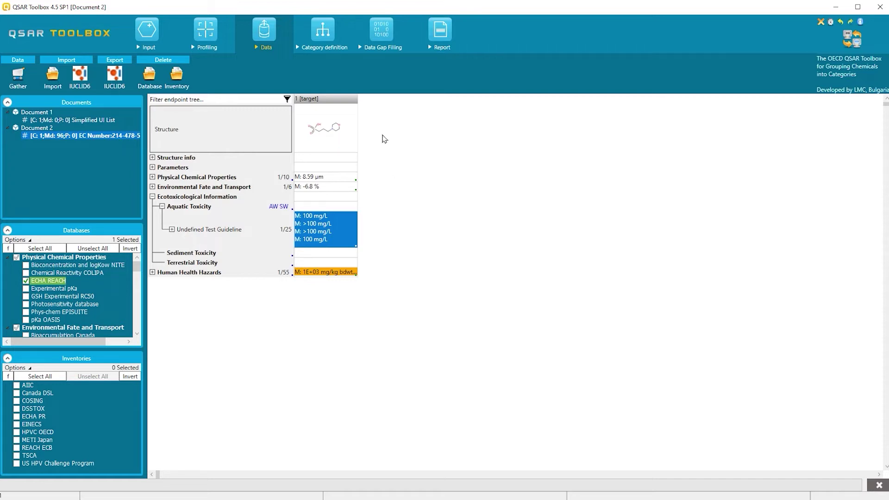
# Step: Select only the custom 1 ECHA P profiler among the profiling methods and apply it to the target
pyautogui.click(380, 40)
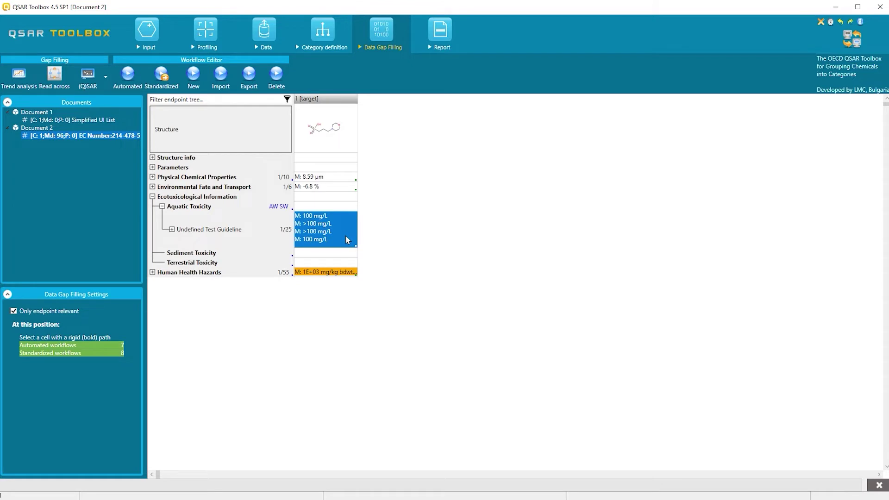
pyautogui.moveTo(348, 241)
pyautogui.click(211, 38)
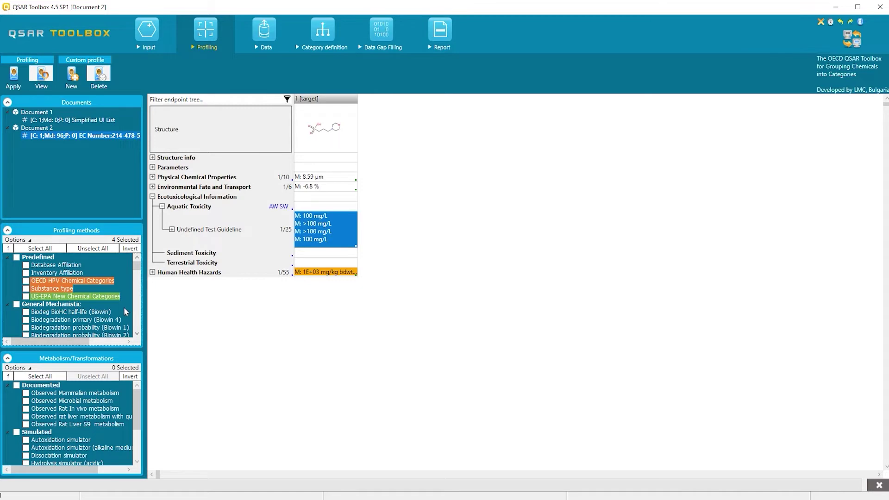
pyautogui.moveTo(136, 267); pyautogui.dragTo(139, 325)
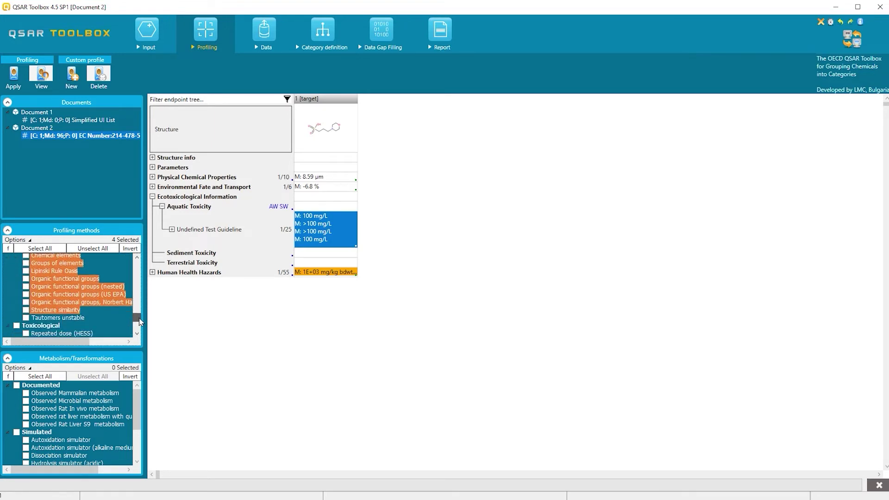
pyautogui.click(27, 330)
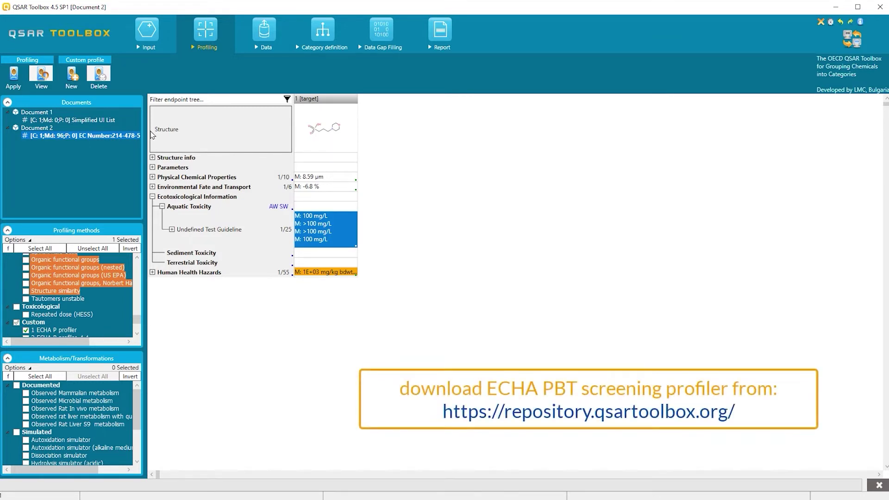
pyautogui.click(14, 75)
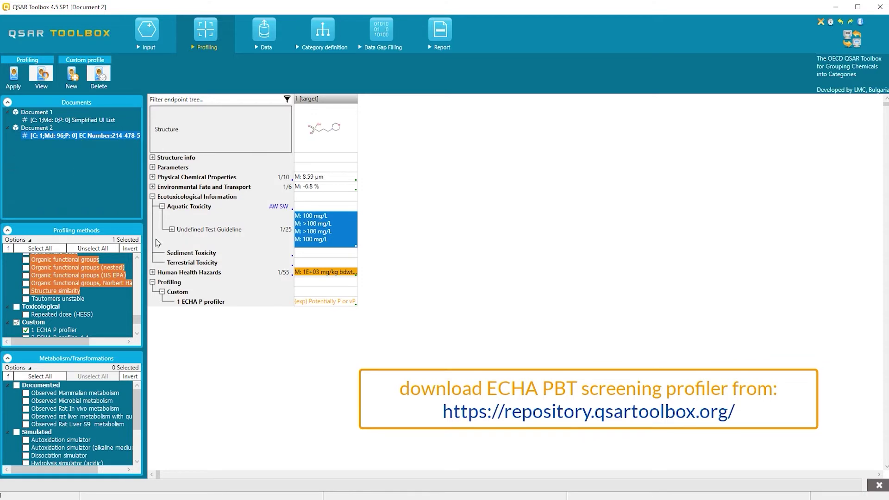
# Step: Enlarge the 1 ECHA P profiler row and widen the target column until its full result text fits
pyautogui.moveTo(196, 307); pyautogui.dragTo(220, 362)
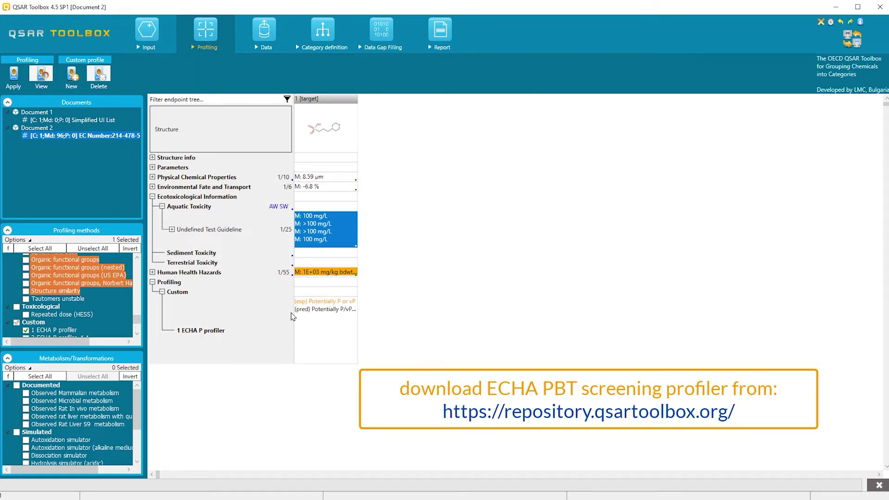
pyautogui.moveTo(358, 99); pyautogui.dragTo(464, 99)
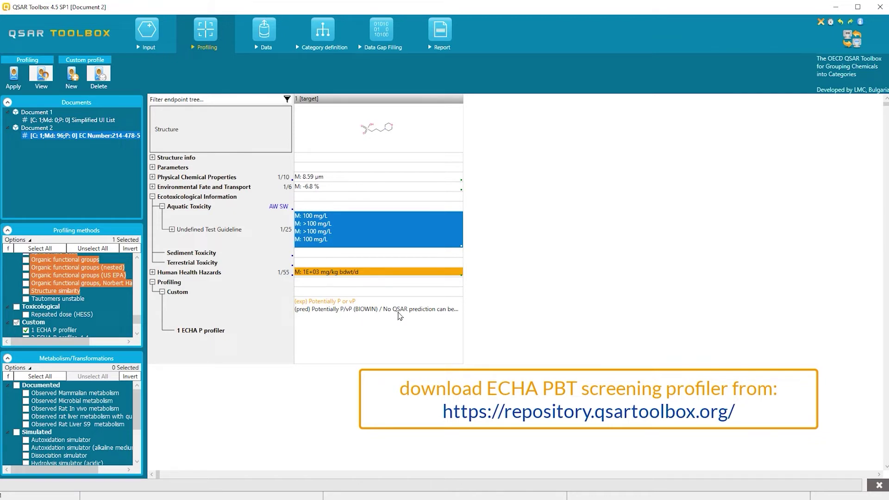
pyautogui.moveTo(463, 141); pyautogui.dragTo(520, 142)
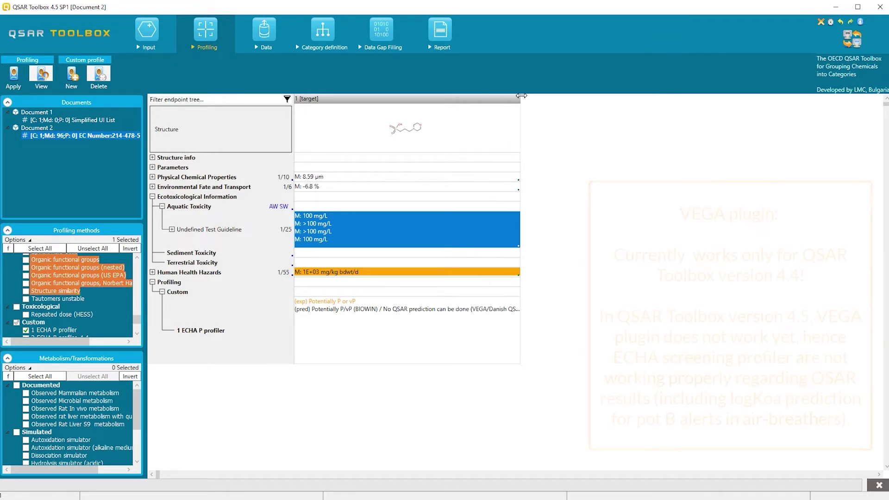
pyautogui.moveTo(525, 98); pyautogui.dragTo(555, 97)
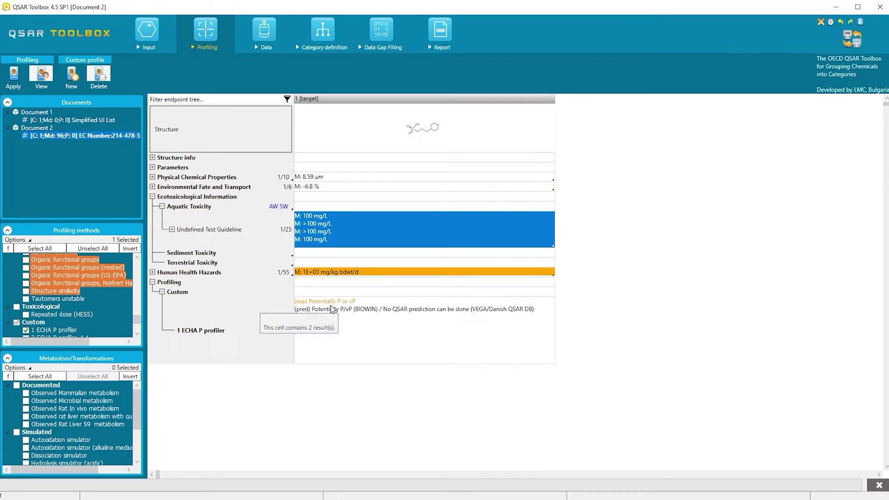
# Step: Open the explanation of the target's 1 ECHA P profiler results
pyautogui.rightClick(332, 310)
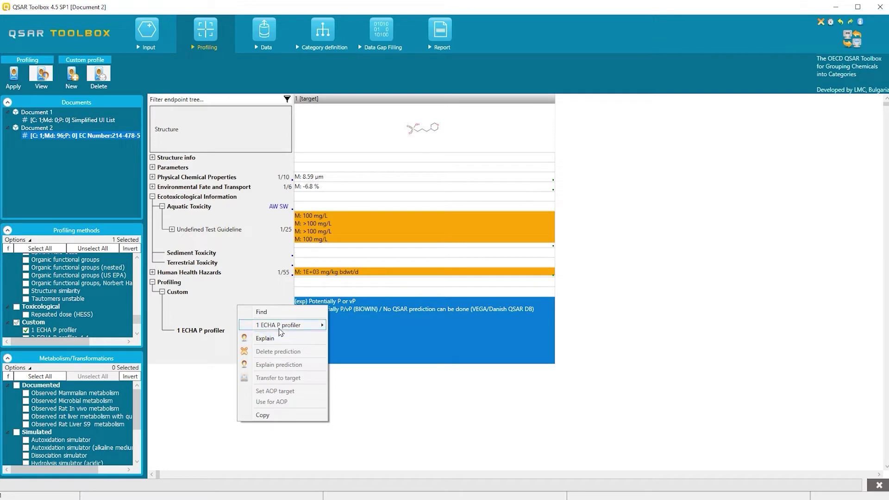
pyautogui.moveTo(281, 332)
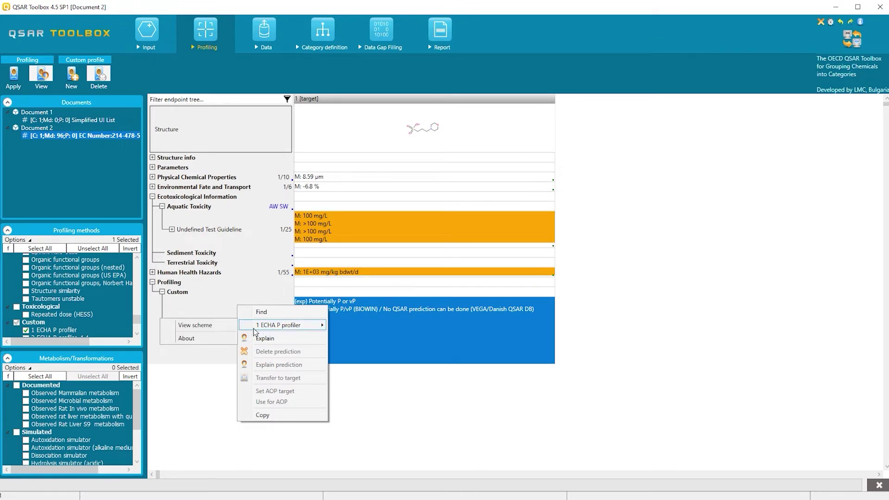
pyautogui.click(281, 342)
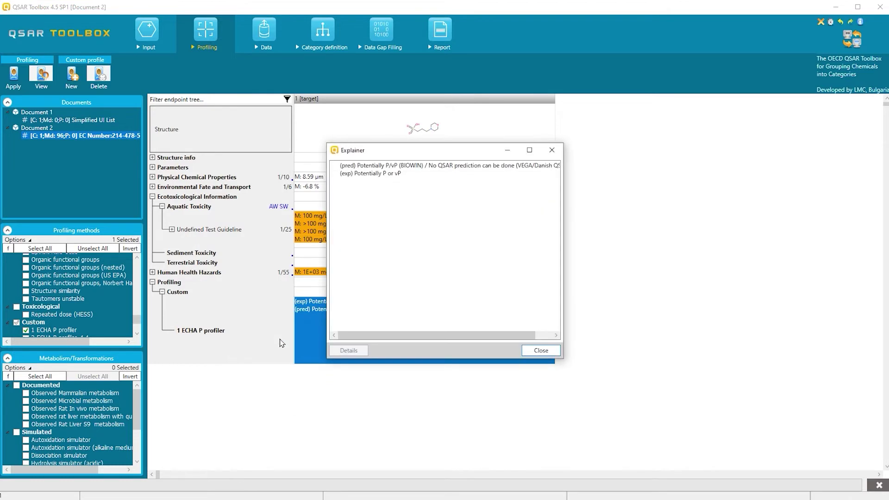
# Step: Open the details of the "(exp) Potentially P or vP" result and display its category definition
pyautogui.click(370, 166)
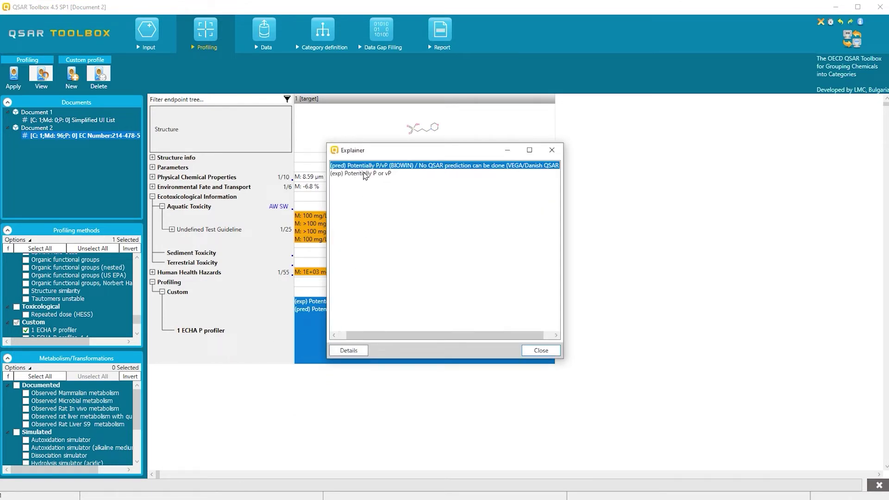
pyautogui.click(365, 174)
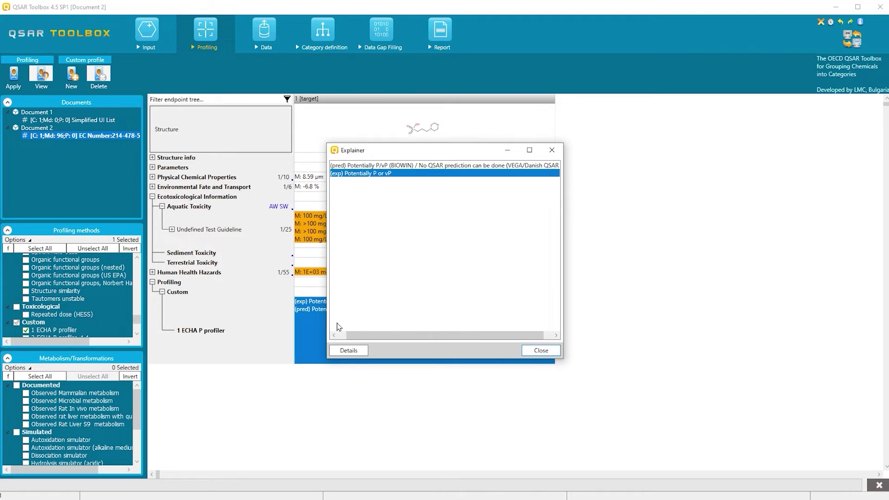
pyautogui.click(351, 352)
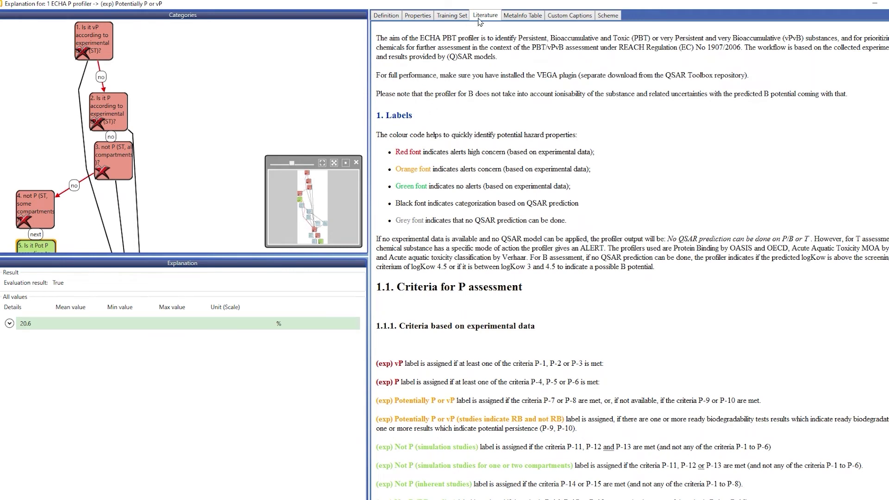
pyautogui.click(387, 16)
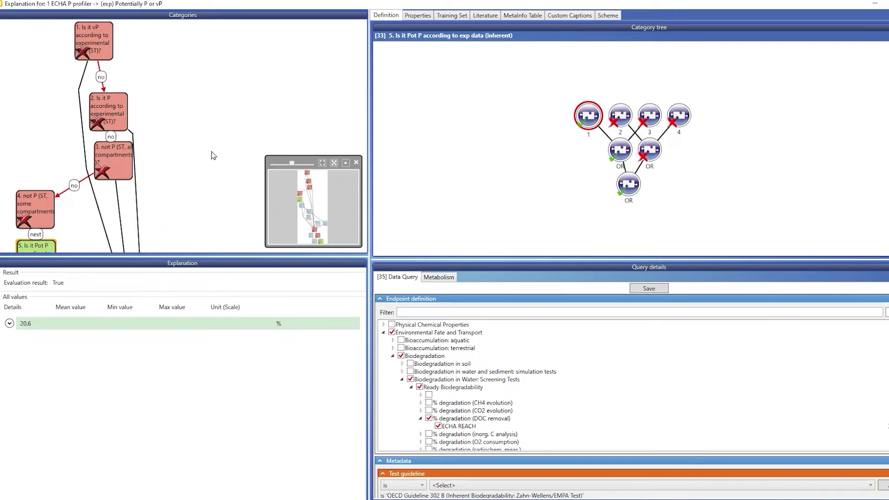
# Step: Inspect the complete data behind the "5. Is it Pot P according to exp data (inherent)" node, and close the explanation
pyautogui.moveTo(308, 204); pyautogui.dragTo(324, 101)
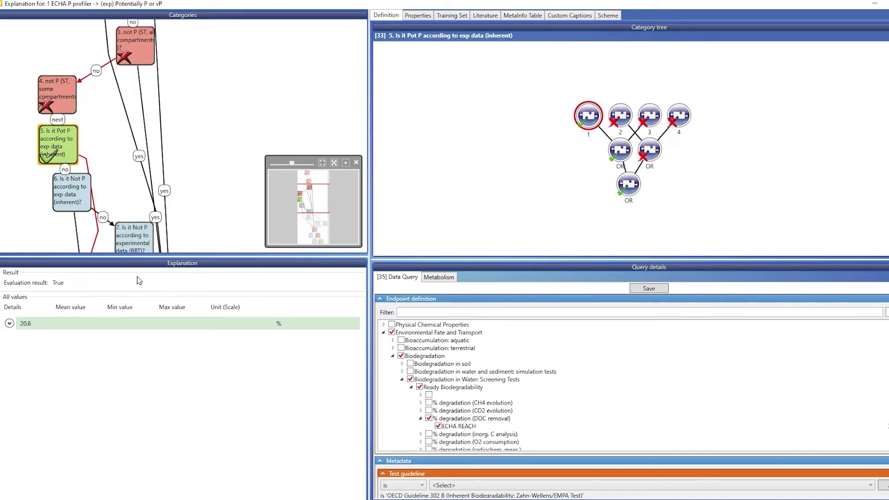
pyautogui.click(10, 325)
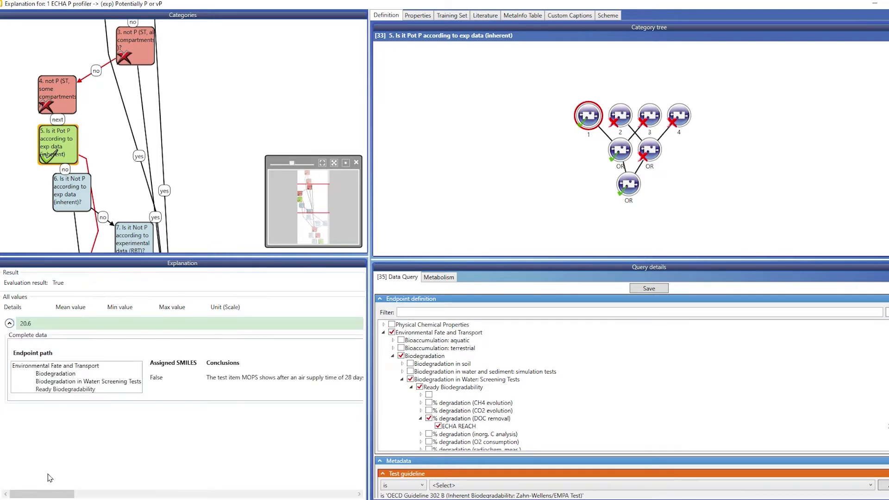
pyautogui.moveTo(58, 496); pyautogui.dragTo(115, 495)
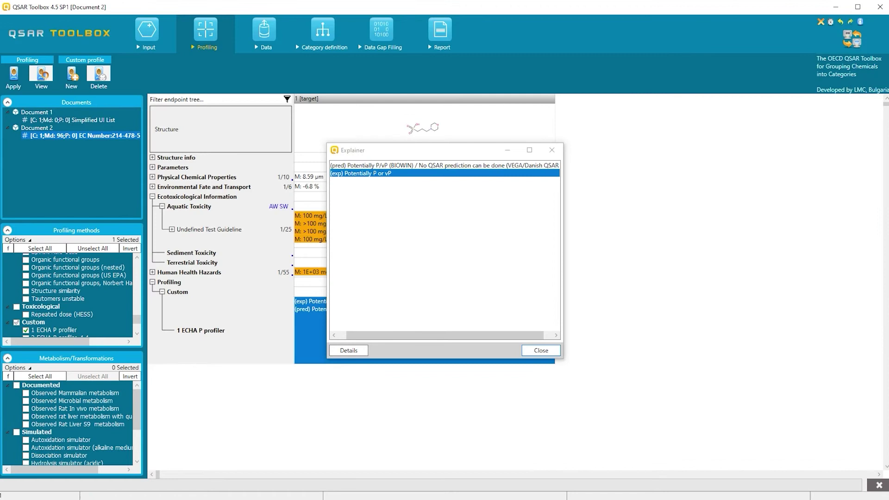
pyautogui.press('Escape')
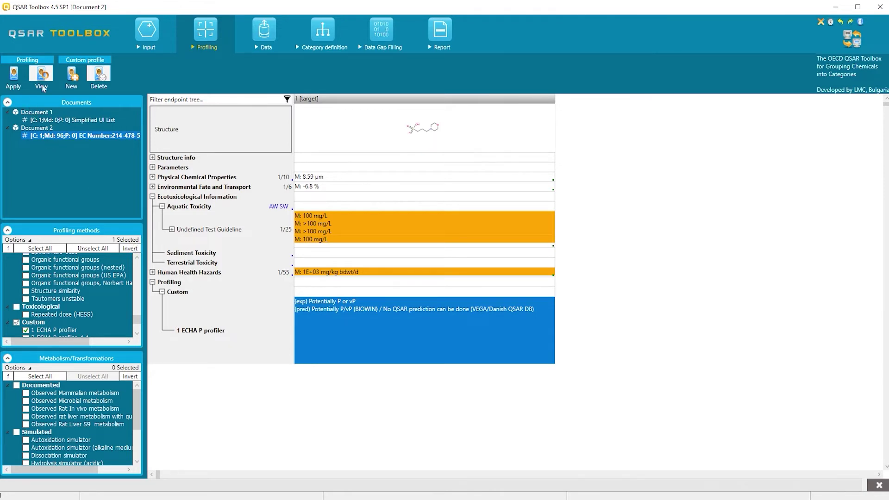
# Step: Create a new document named Document 3
pyautogui.click(147, 32)
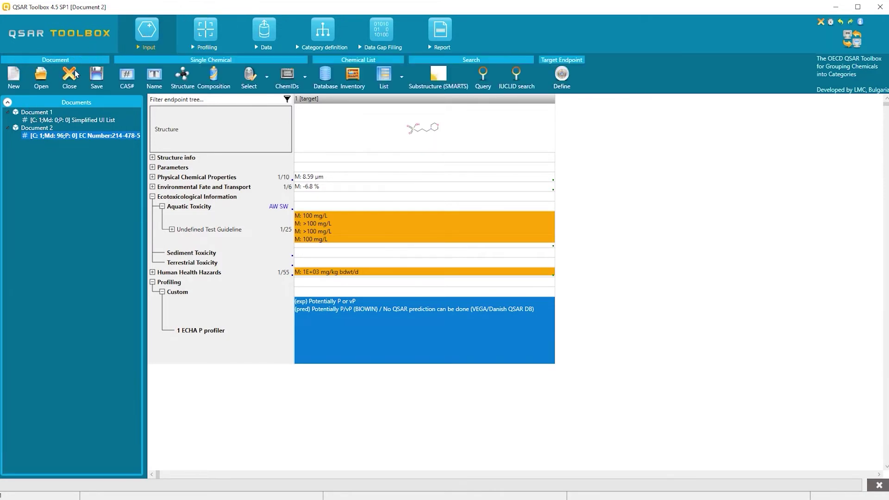
pyautogui.click(14, 79)
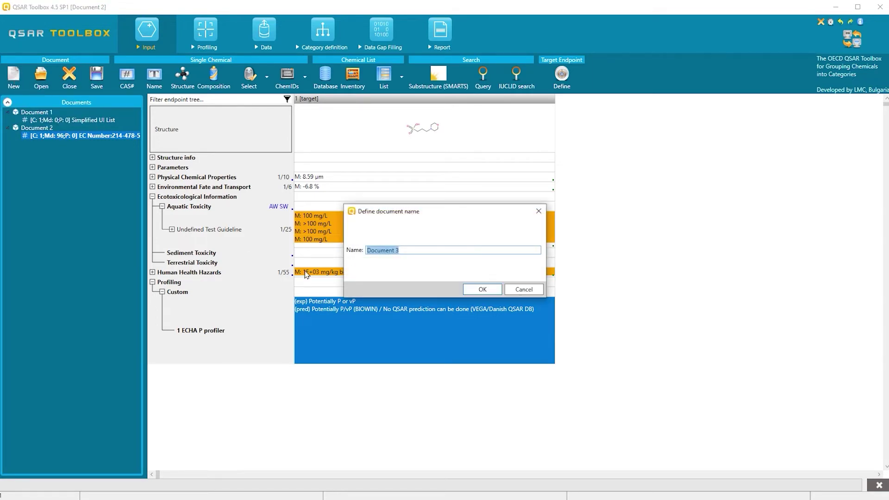
pyautogui.click(479, 289)
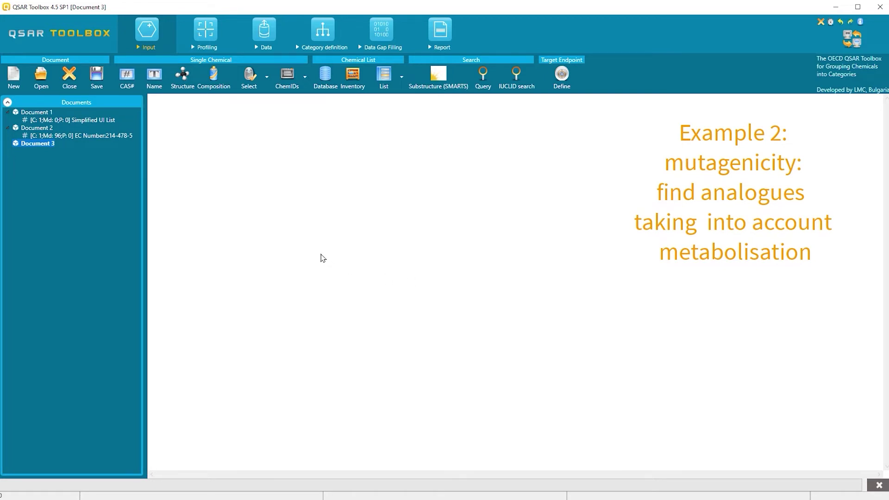
# Step: Find the chemical with CAS number 18463-90-6 and add it to Document 3 as the target
pyautogui.click(133, 77)
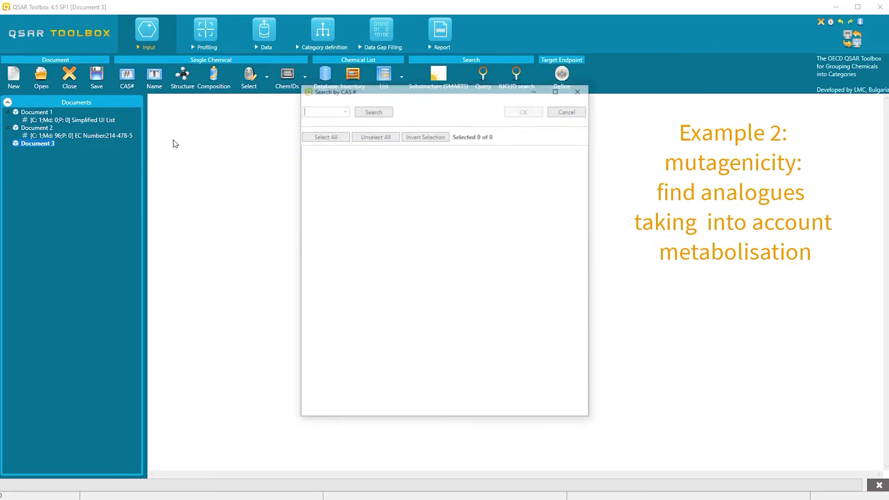
pyautogui.write('18463-90-6')
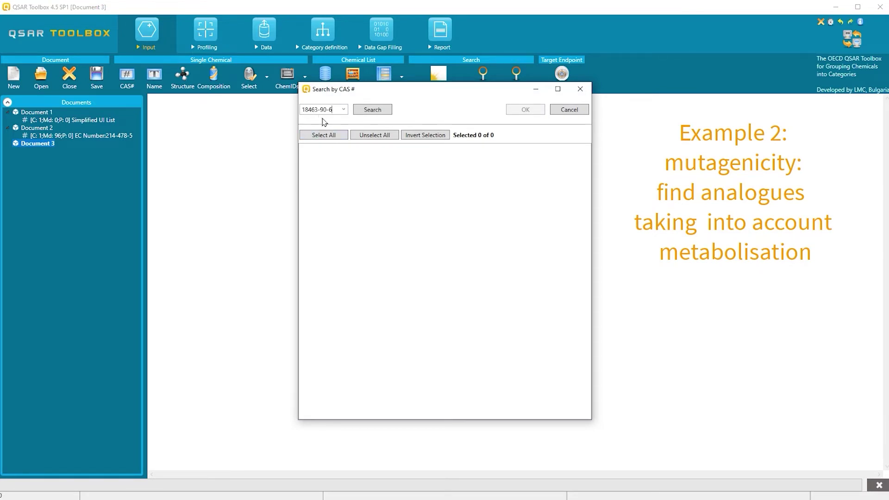
pyautogui.click(369, 110)
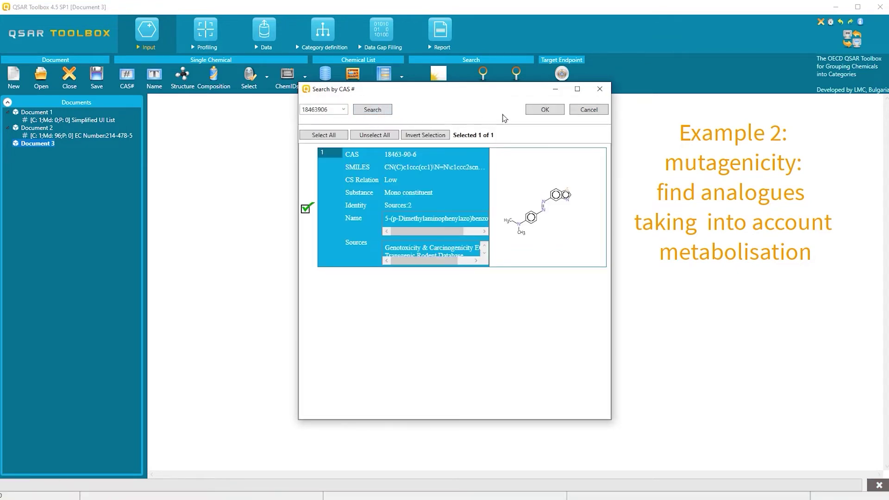
pyautogui.click(541, 111)
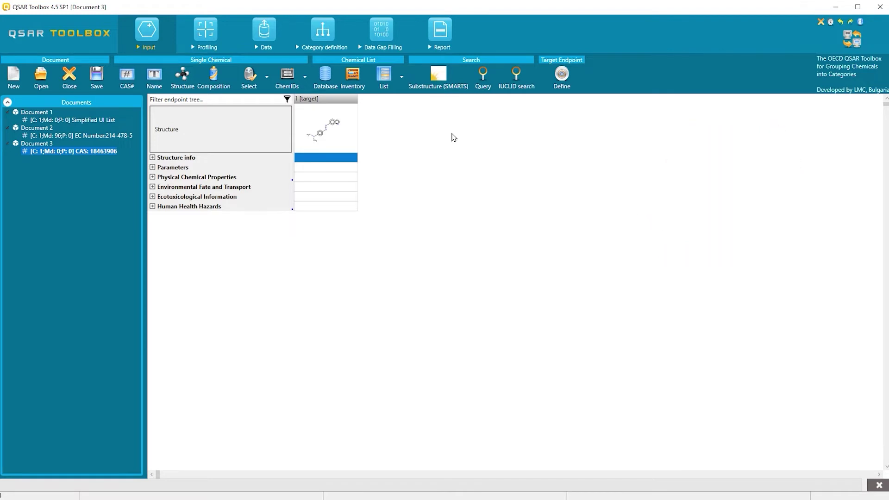
# Step: Start defining the target endpoint as Human Health Hazards, Genetic Toxicity, in Vitro, with test type Bacterial Reverse Mutation Assay (e.g. Ames Test)
pyautogui.click(563, 78)
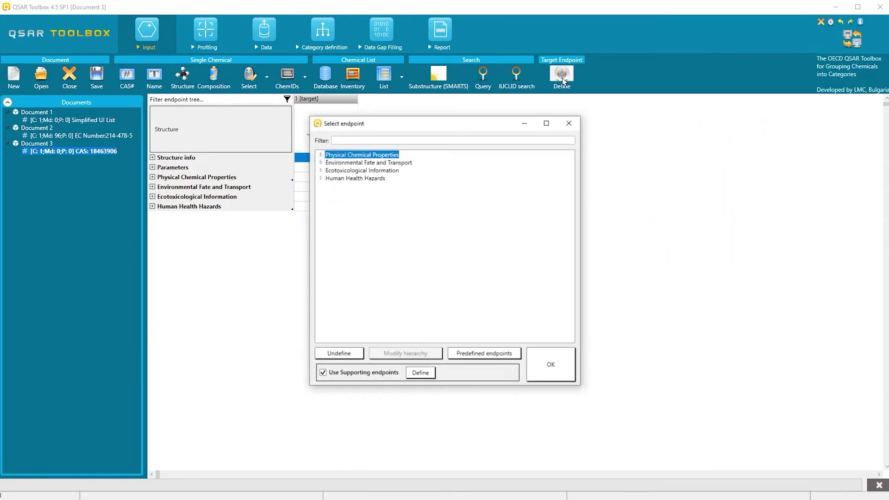
pyautogui.click(321, 179)
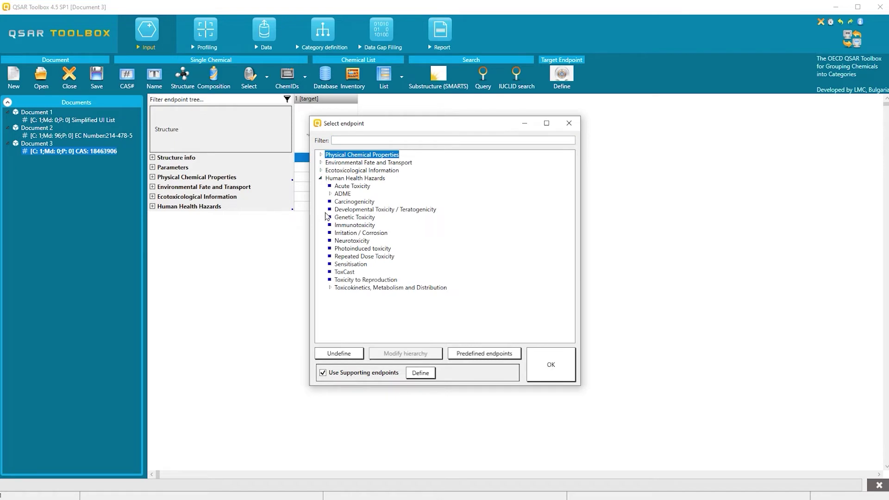
pyautogui.click(347, 218)
pyautogui.click(364, 230)
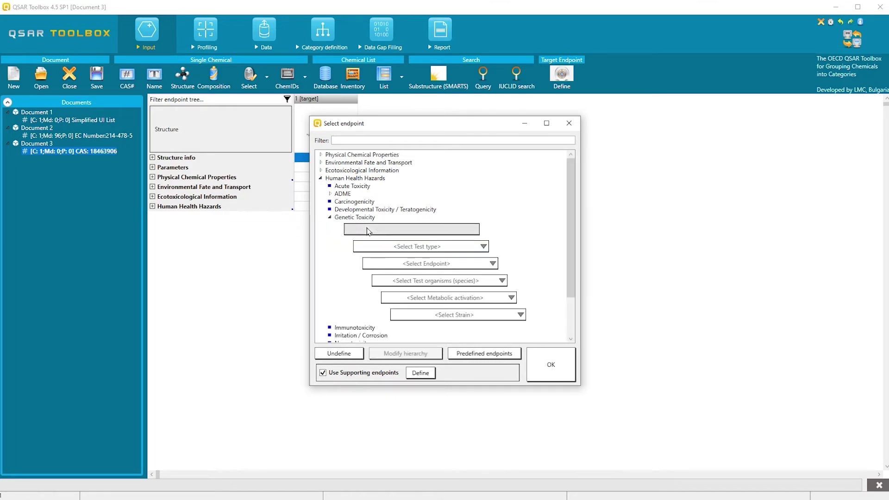
pyautogui.click(351, 263)
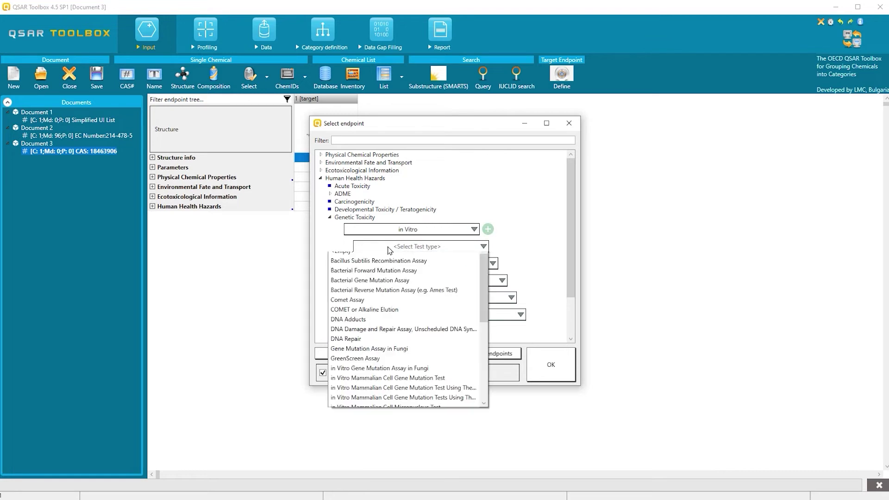
pyautogui.click(389, 247)
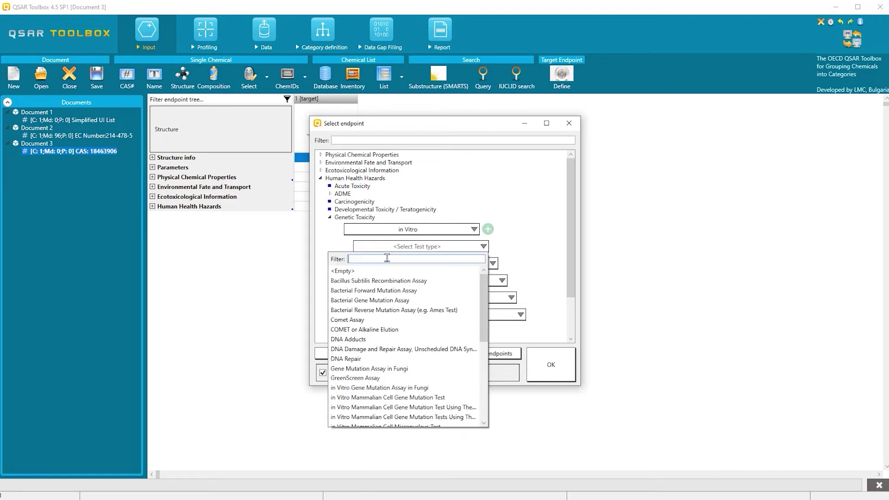
pyautogui.click(378, 310)
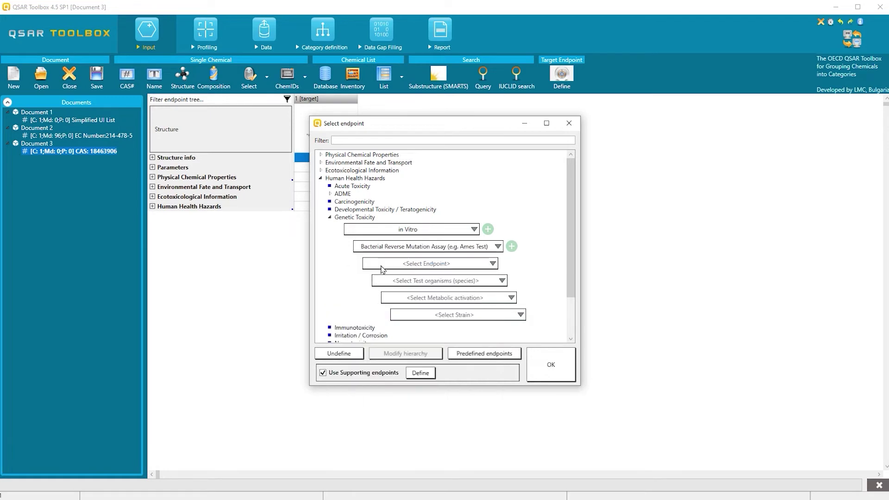
# Step: Complete the target endpoint definition with the Gene mutation endpoint and Salmonella typhimurium as the test organism
pyautogui.click(379, 264)
pyautogui.click(376, 298)
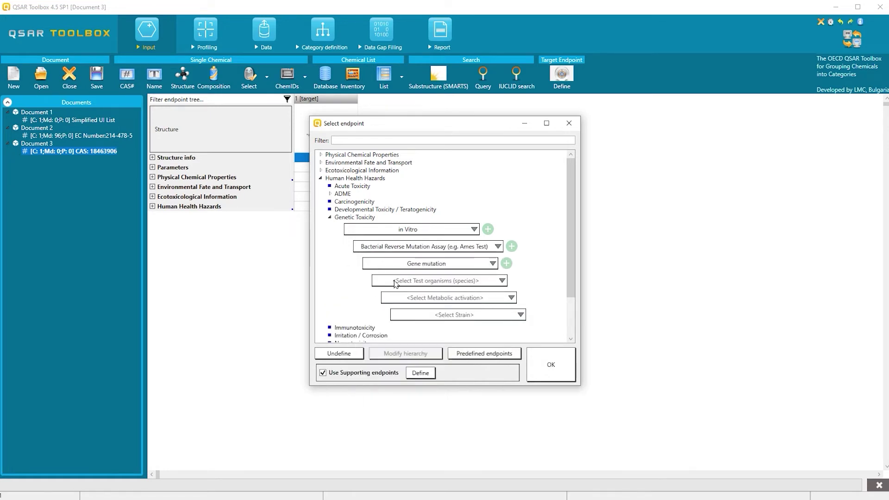
pyautogui.click(396, 284)
pyautogui.write('sal')
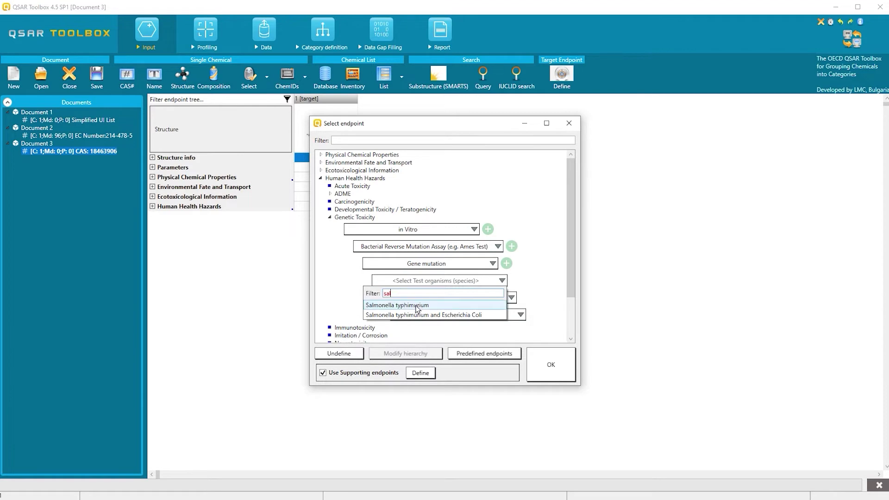
pyautogui.click(408, 315)
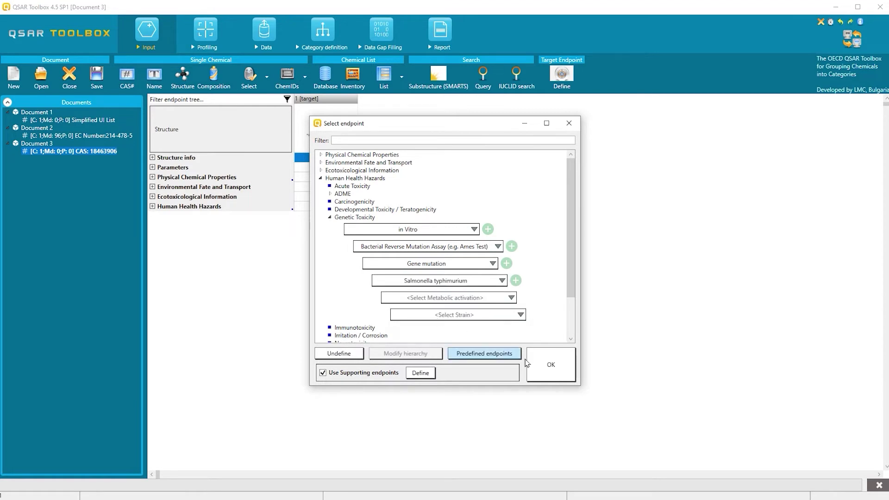
pyautogui.click(551, 364)
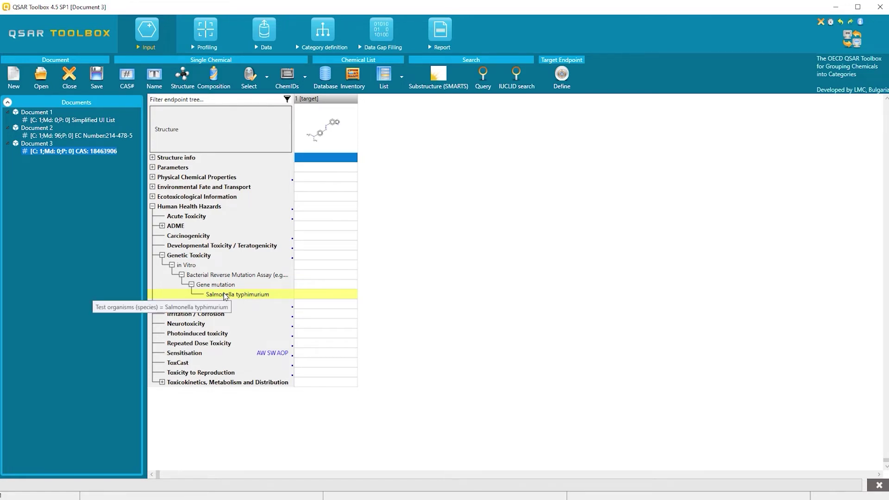
# Step: Gather data on all endpoints for the target from the Bacterial mutagenicity ISSSTY database
pyautogui.click(269, 37)
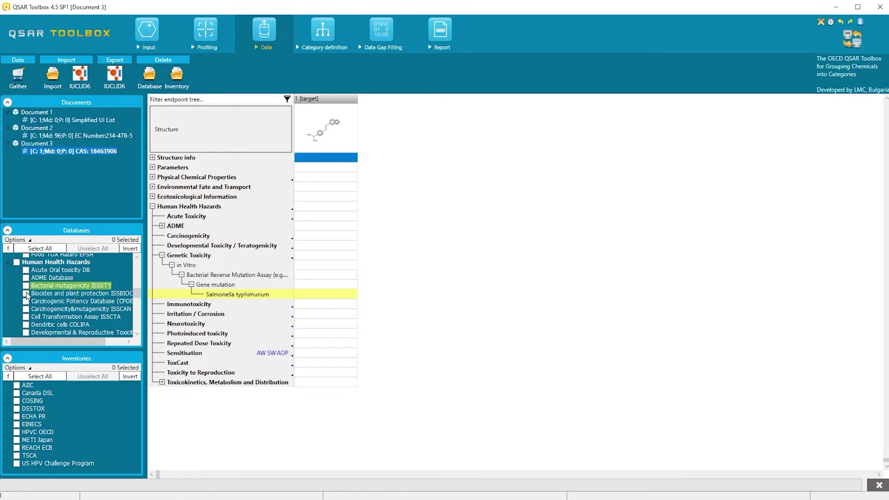
pyautogui.click(25, 287)
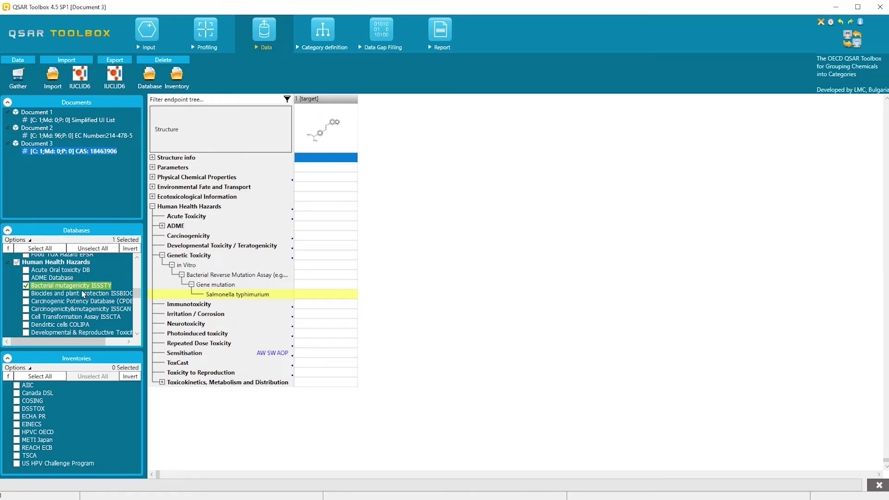
pyautogui.click(17, 80)
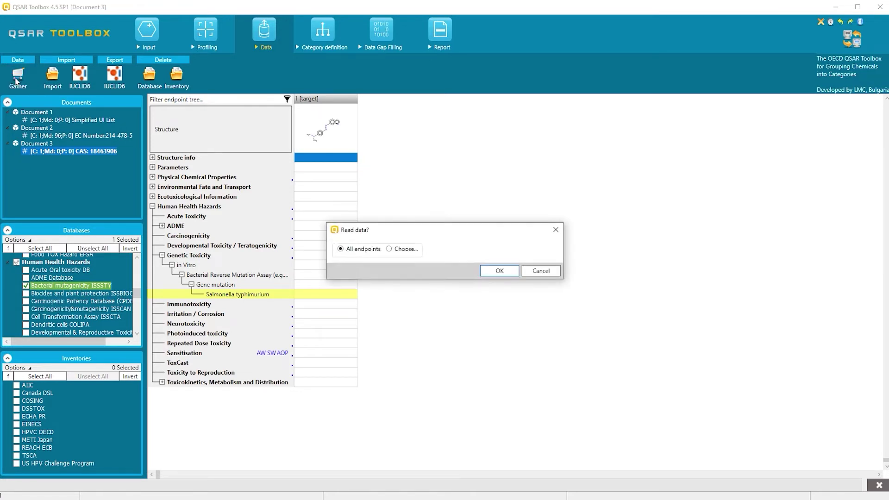
pyautogui.click(502, 271)
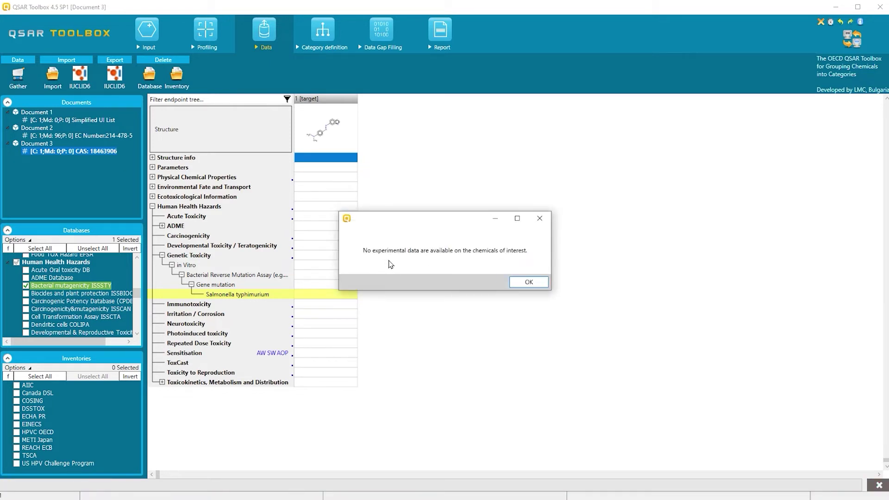
pyautogui.click(528, 282)
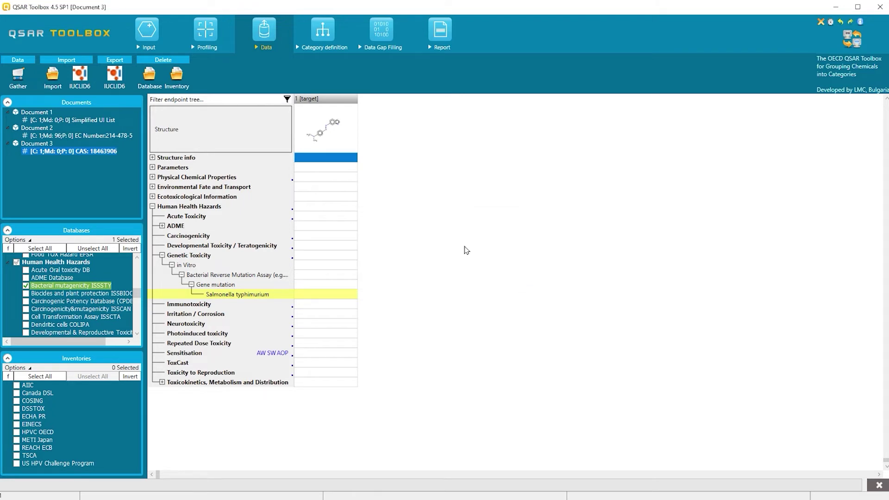
# Step: Apply the "DNA alerts for AMES, CA and MNT by OASIS" profiler to the target and enlarge its row to fit the full name
pyautogui.click(210, 34)
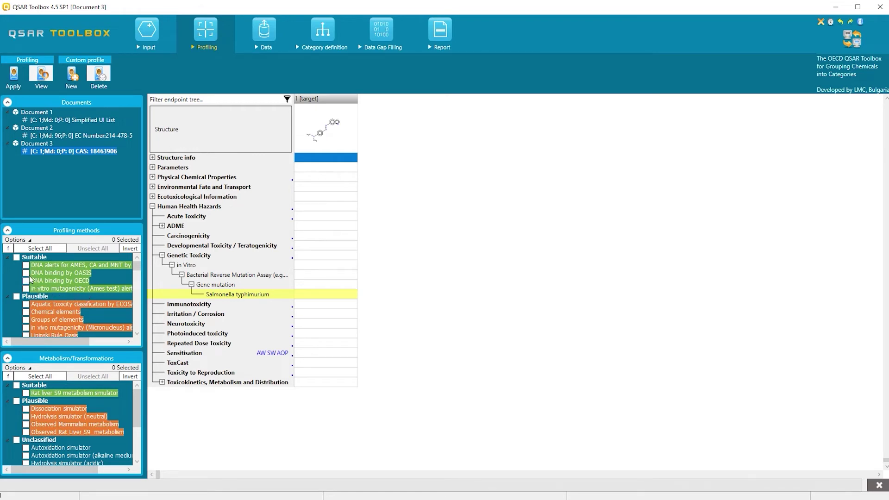
pyautogui.click(15, 75)
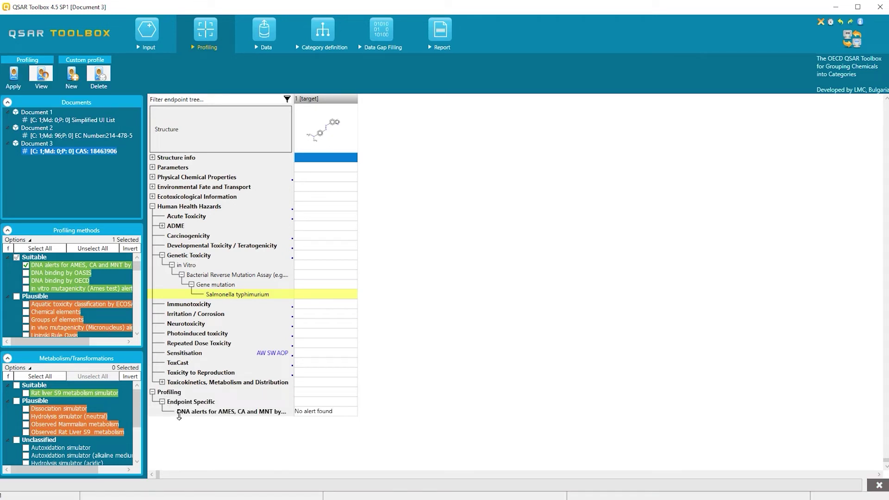
pyautogui.moveTo(179, 415); pyautogui.dragTo(180, 429)
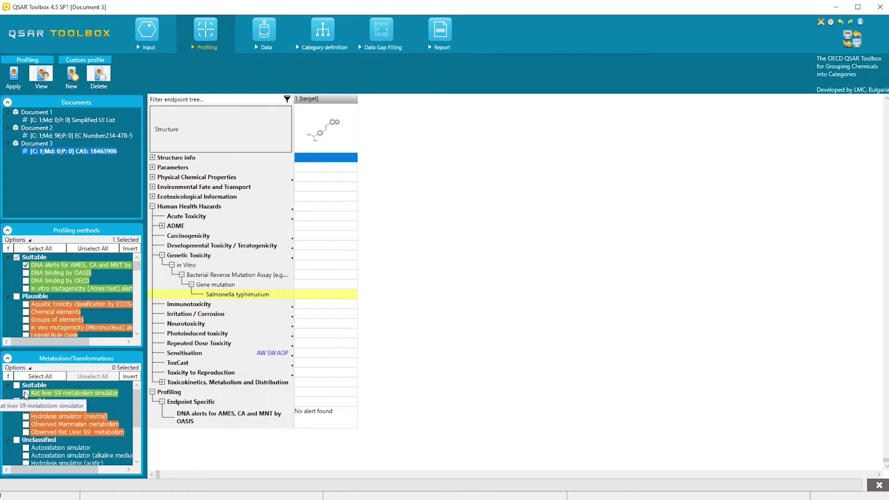
# Step: Profile the target with DNA alerts for AMES, CA and MNT by OASIS using the Rat liver S9 metabolism simulator, and enlarge the metabolite alerts row
pyautogui.click(25, 394)
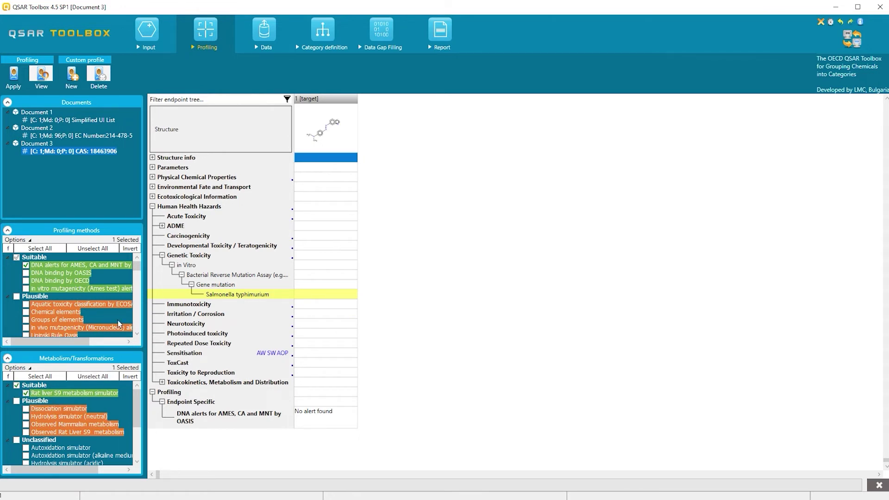
pyautogui.click(12, 78)
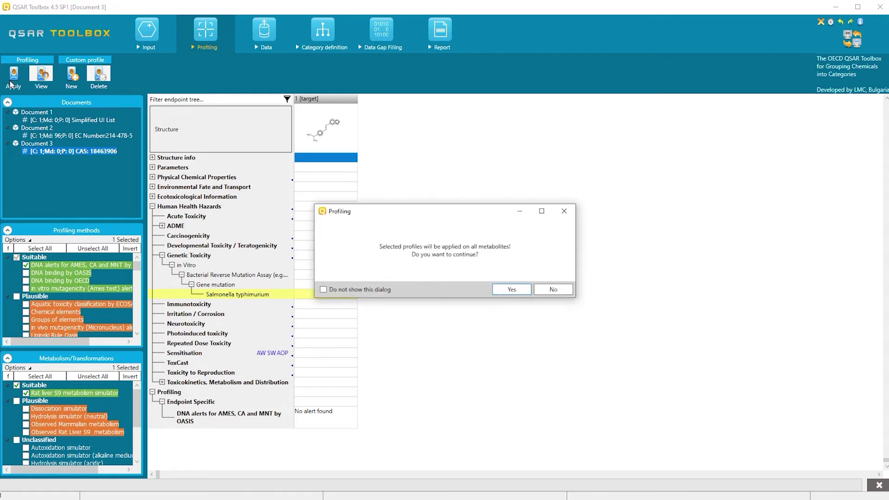
pyautogui.click(523, 290)
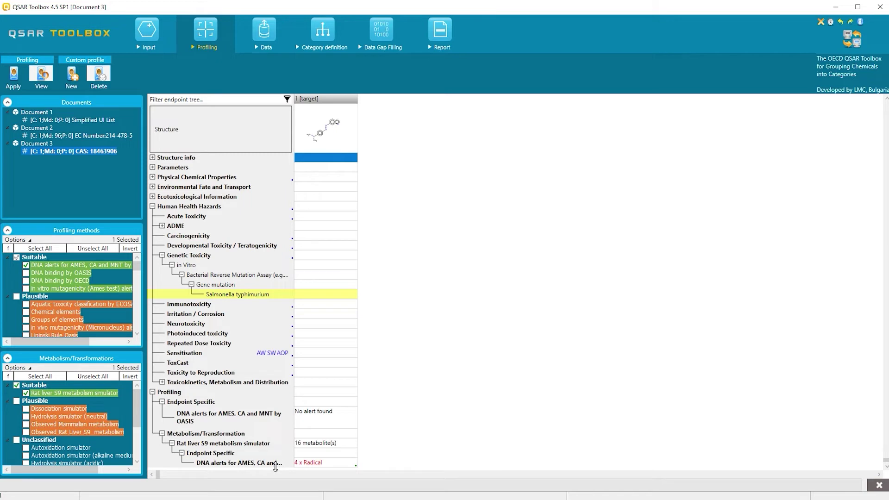
pyautogui.moveTo(275, 467); pyautogui.dragTo(284, 497)
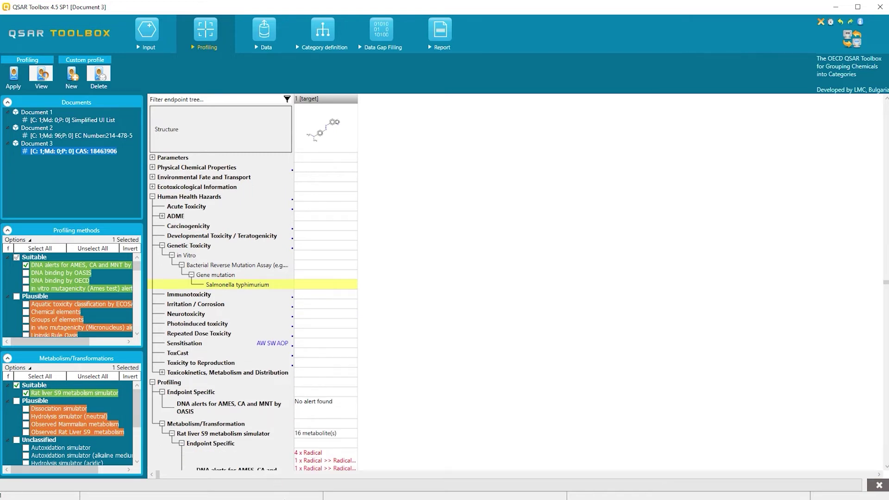
# Step: View the structures of all metabolites generated for the target by the Rat liver S9 metabolism simulator
pyautogui.doubleClick(317, 435)
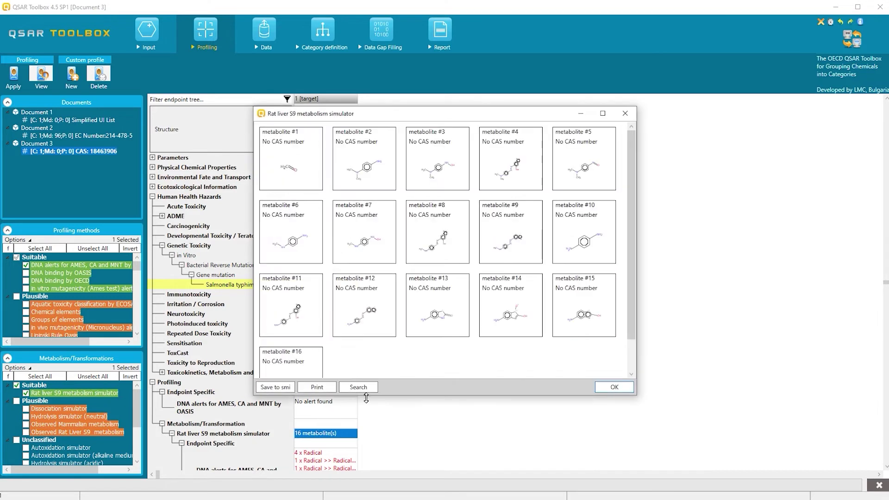
pyautogui.moveTo(386, 397); pyautogui.dragTo(394, 433)
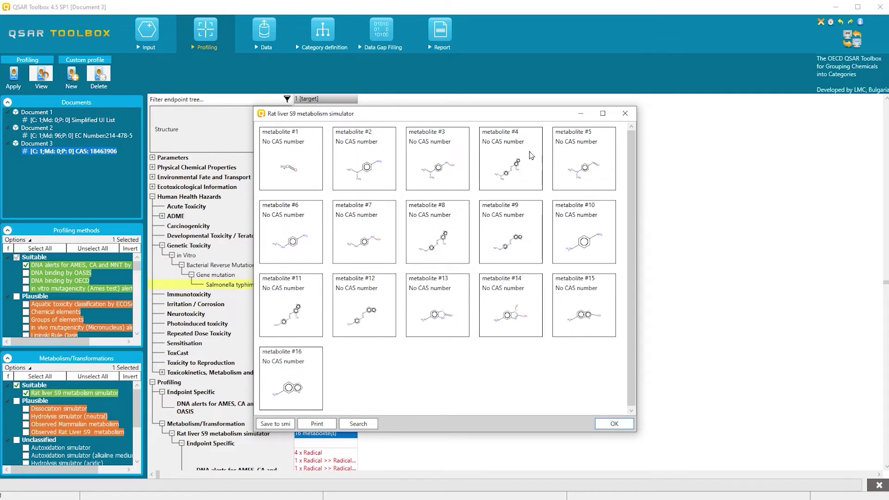
pyautogui.click(625, 113)
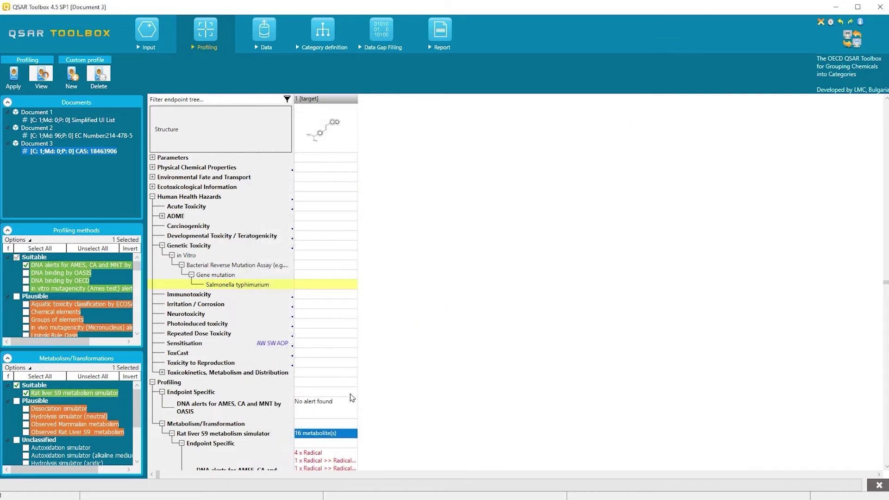
# Step: Examine the explanation of the metabolites' DNA alerts and display the chemical structure of CN(C)c1ccc(N)cc1 listed under SN1
pyautogui.scroll(-1, 351, 405)
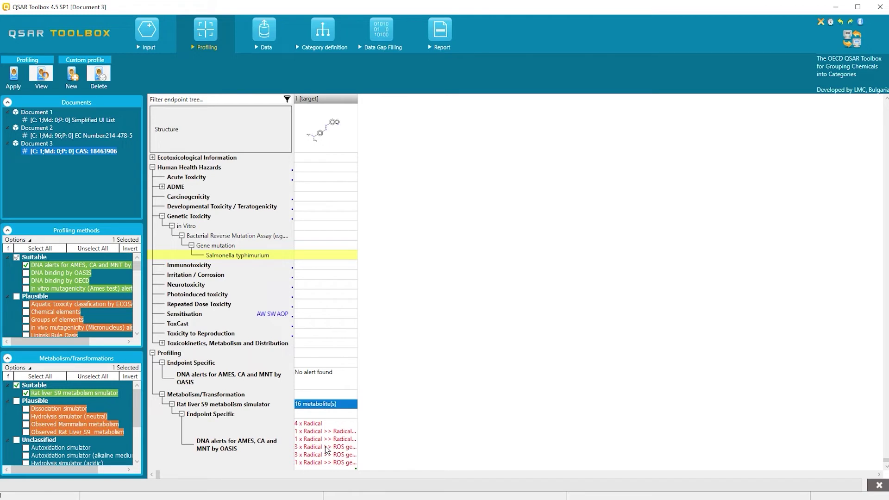
pyautogui.rightClick(327, 449)
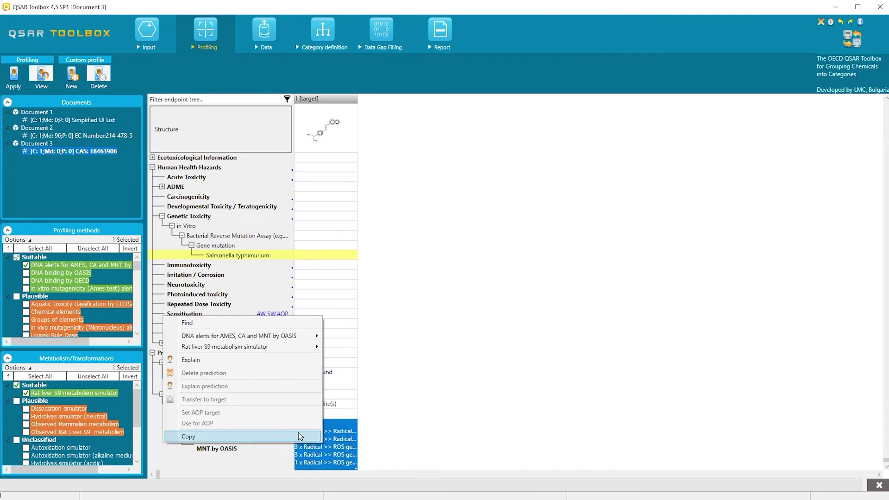
pyautogui.click(214, 361)
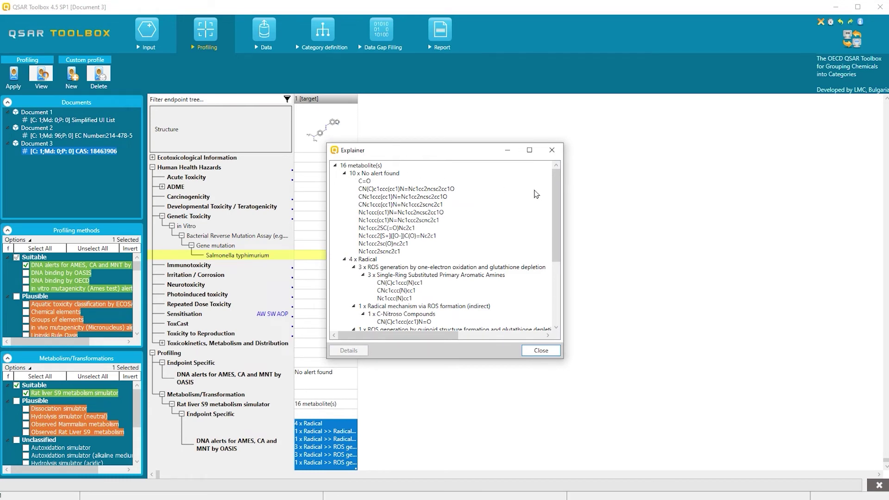
pyautogui.moveTo(552, 193); pyautogui.dragTo(552, 276)
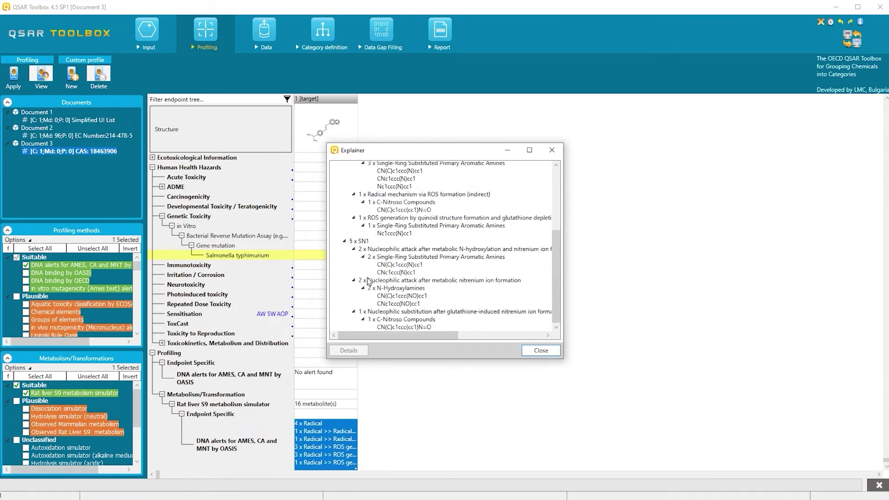
pyautogui.click(406, 266)
pyautogui.rightClick(406, 266)
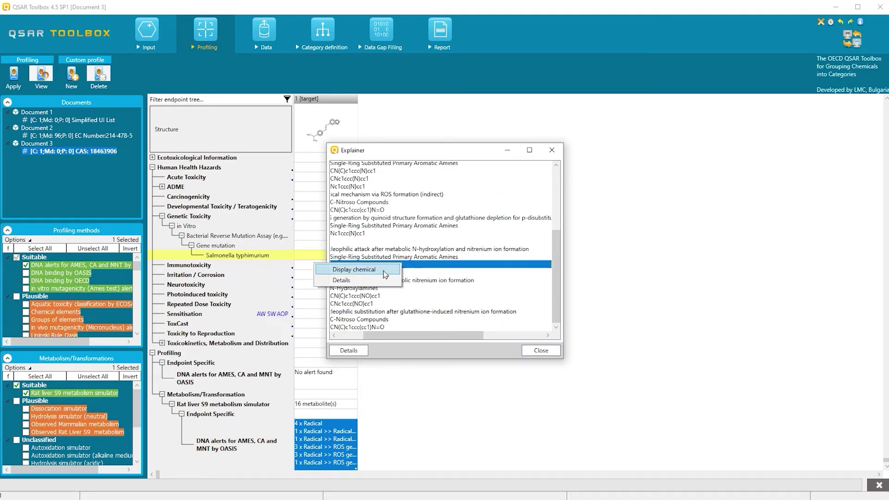
pyautogui.click(384, 270)
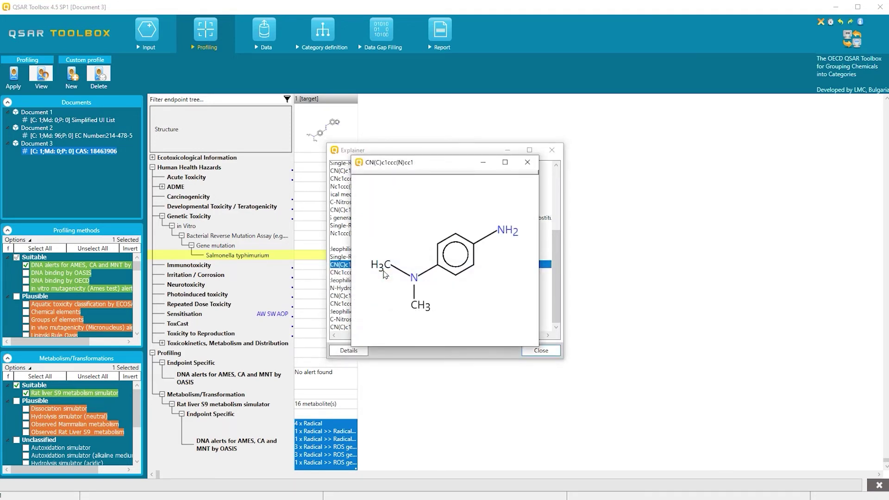
pyautogui.press('Escape')
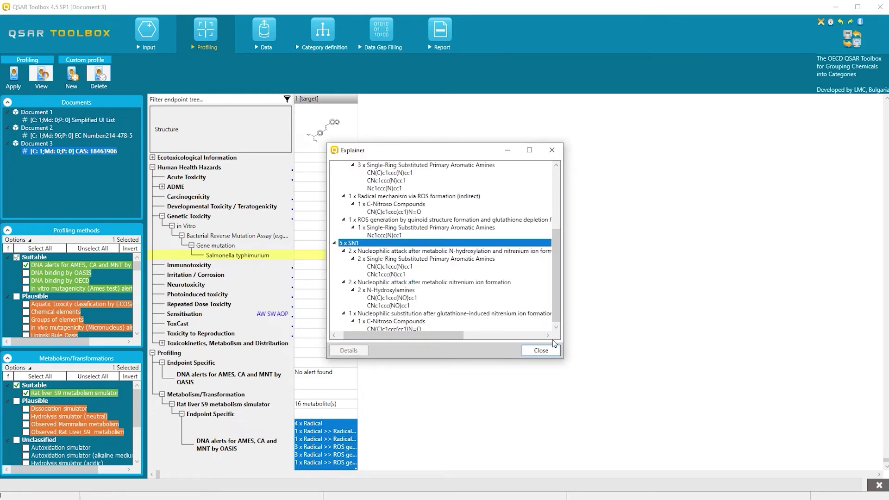
pyautogui.click(554, 354)
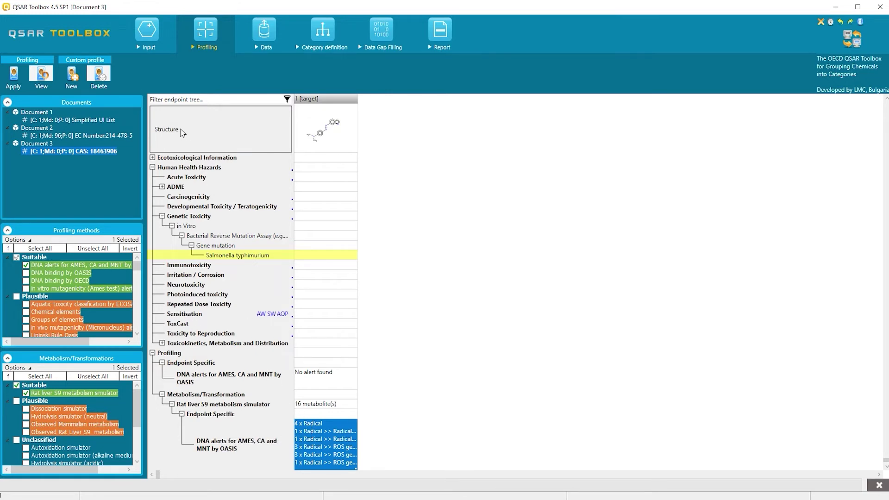
# Step: Multiply the CAS 18463-90-6 entry in Document 3 into its metabolites with the Rat liver S9 metabolism simulator
pyautogui.click(147, 31)
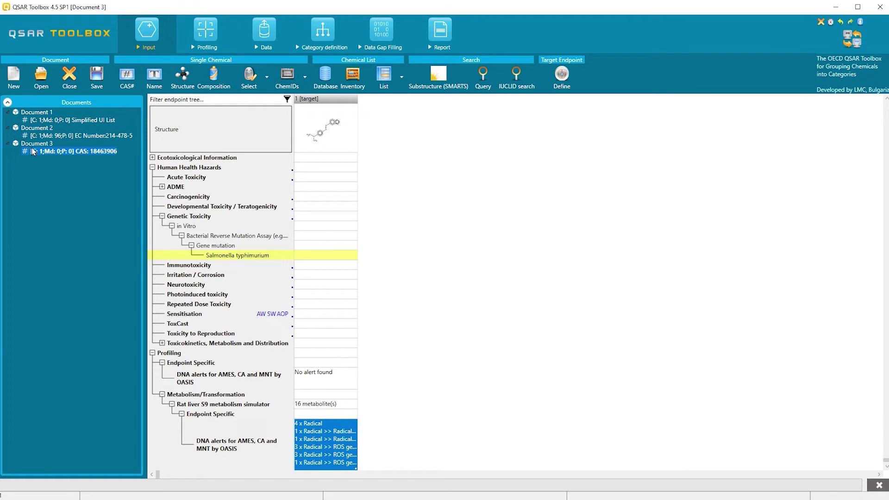
pyautogui.moveTo(47, 154)
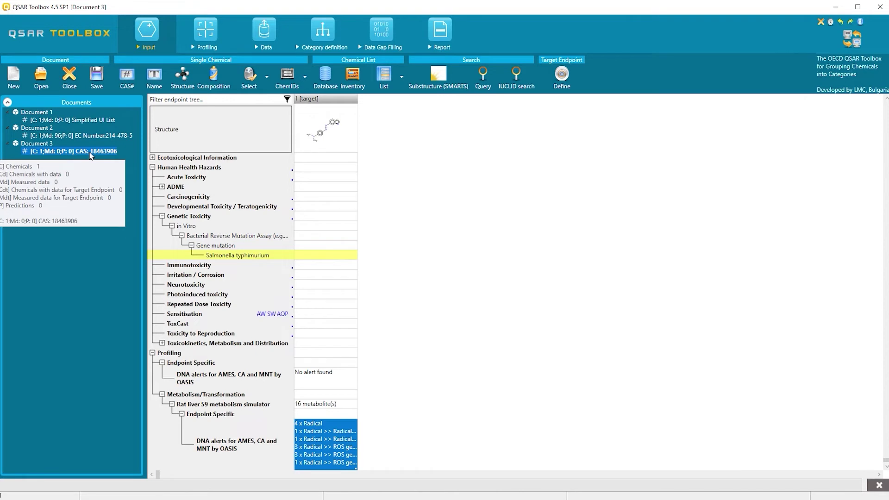
pyautogui.rightClick(91, 156)
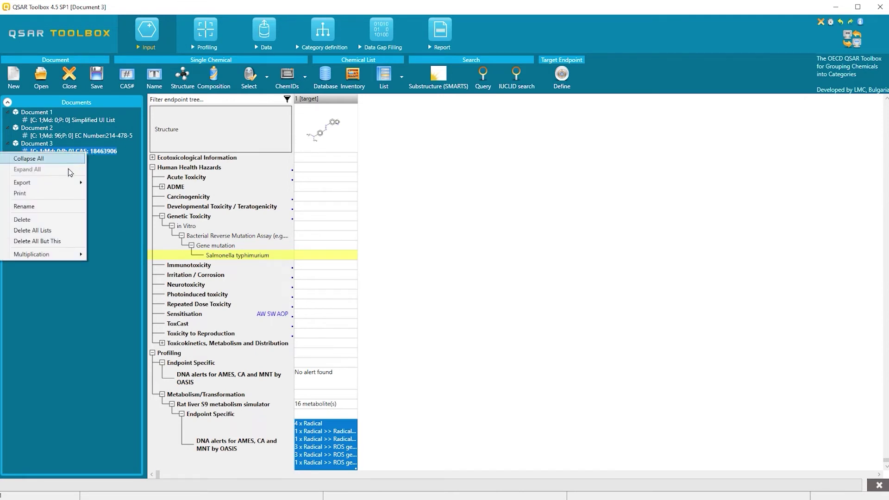
pyautogui.moveTo(59, 253)
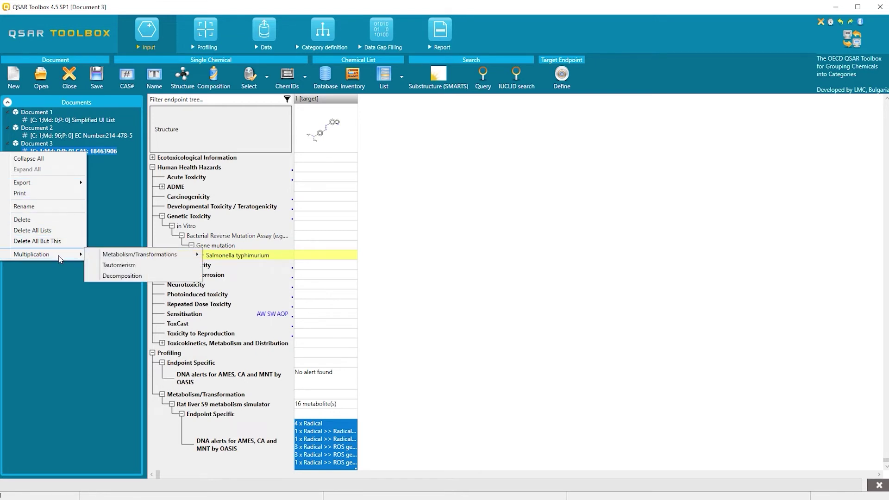
pyautogui.moveTo(109, 258)
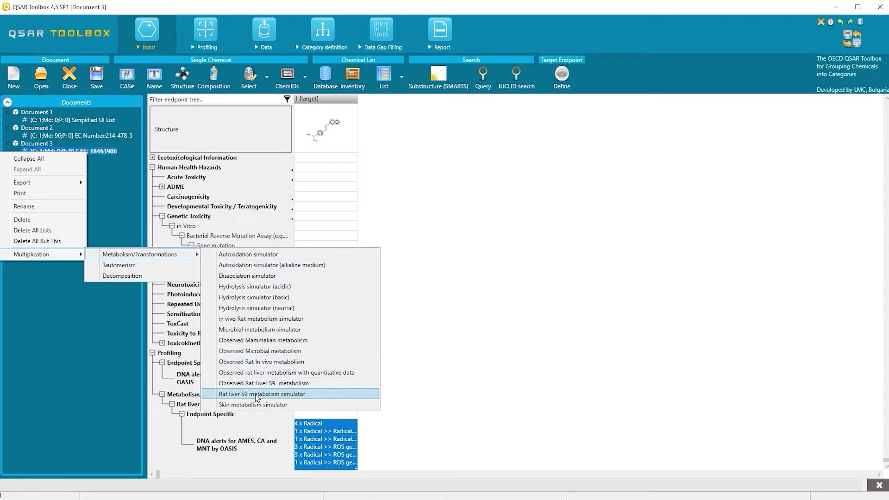
pyautogui.click(257, 394)
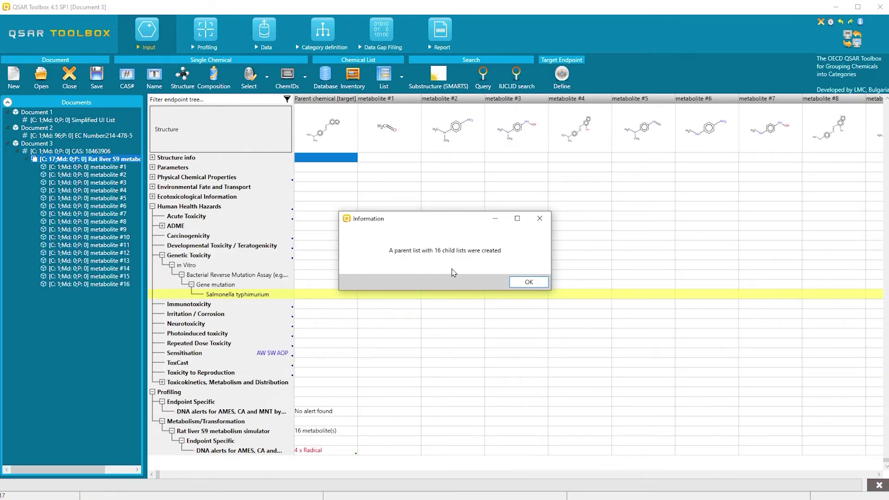
pyautogui.click(528, 283)
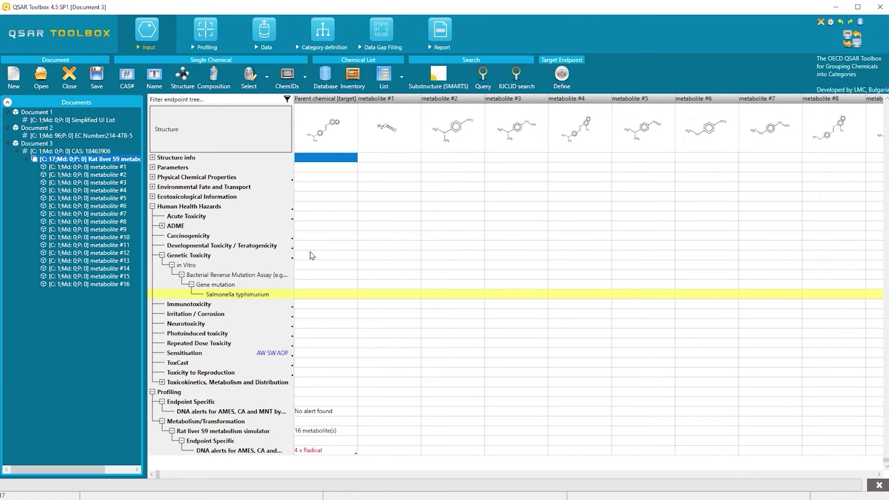
# Step: Profile the parent and metabolites with the OASIS DNA alerts without a metabolism simulator, enlarging the alerts row and the metabolite #3 column
pyautogui.click(207, 33)
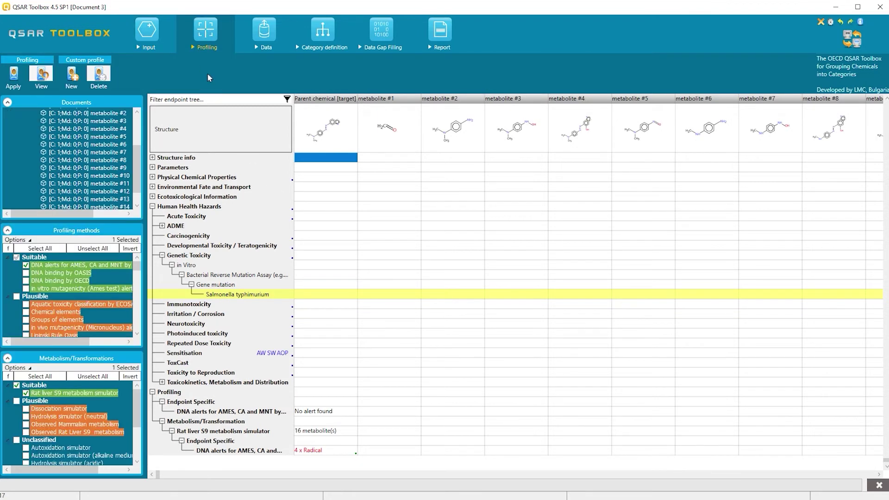
pyautogui.click(26, 394)
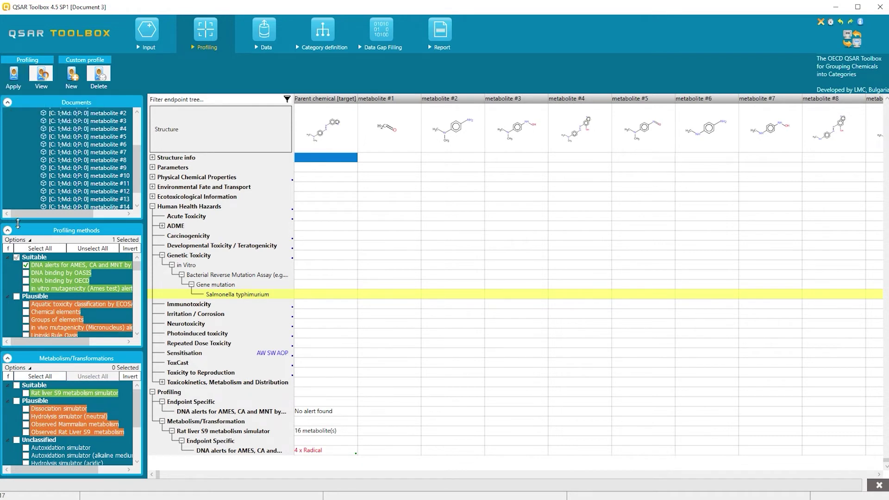
pyautogui.click(13, 76)
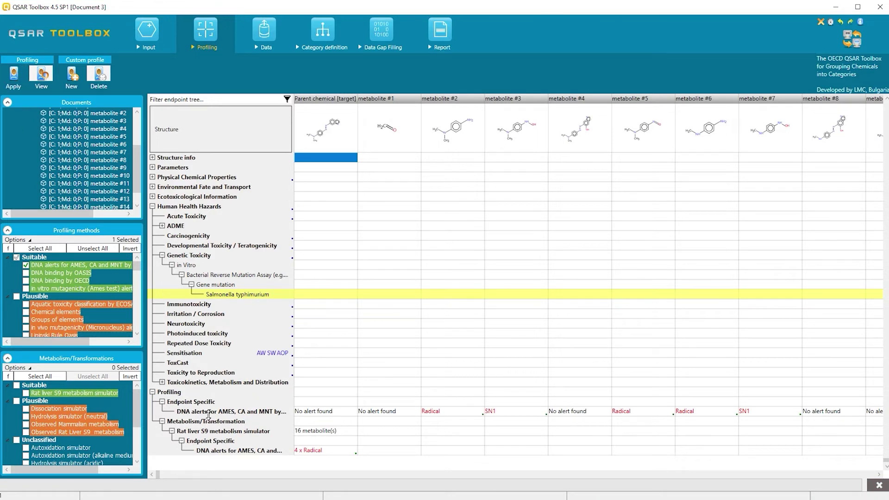
pyautogui.doubleClick(208, 413)
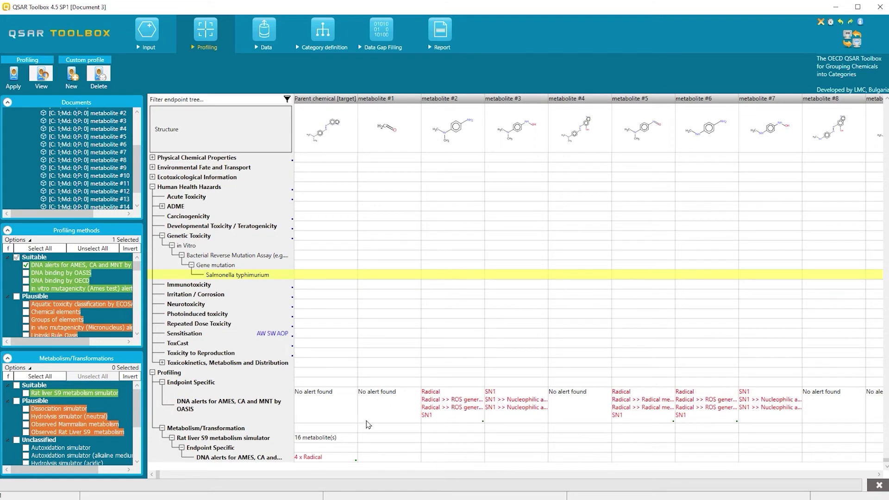
pyautogui.moveTo(287, 426); pyautogui.dragTo(333, 433)
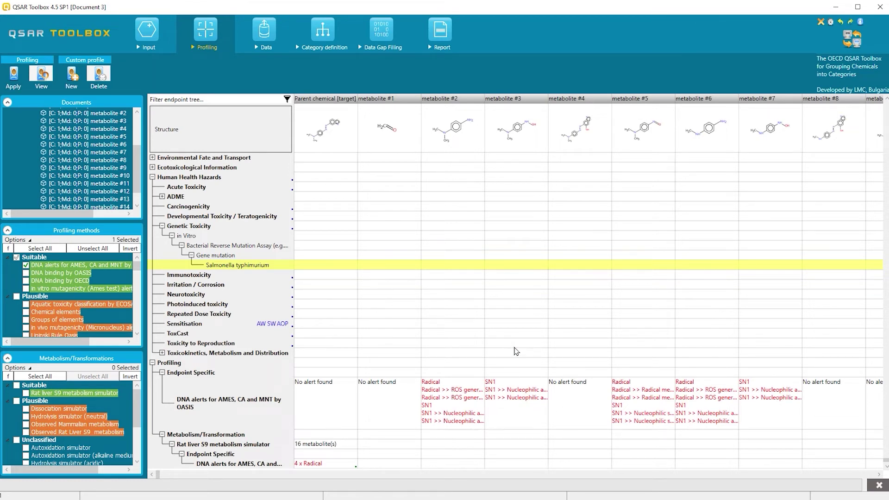
pyautogui.click(547, 406)
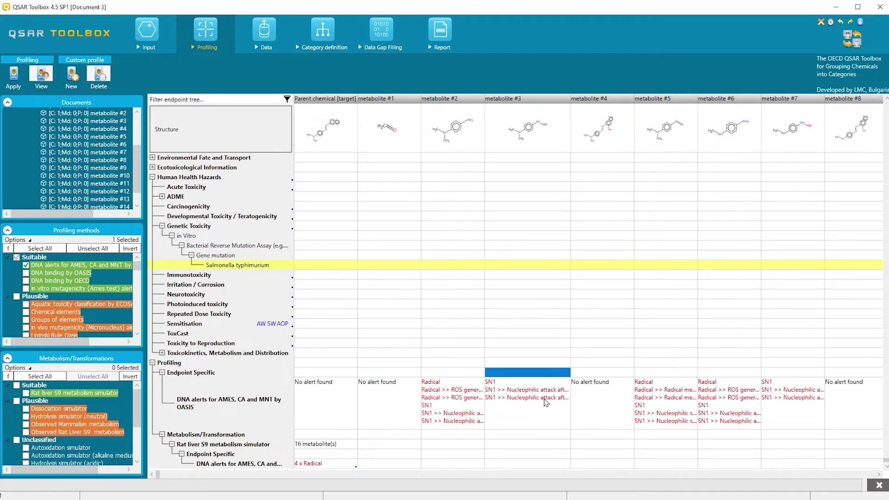
# Step: Explain metabolite #3's DNA alert and examine the details and literature of the N-Hydroxylamines category
pyautogui.click(546, 402)
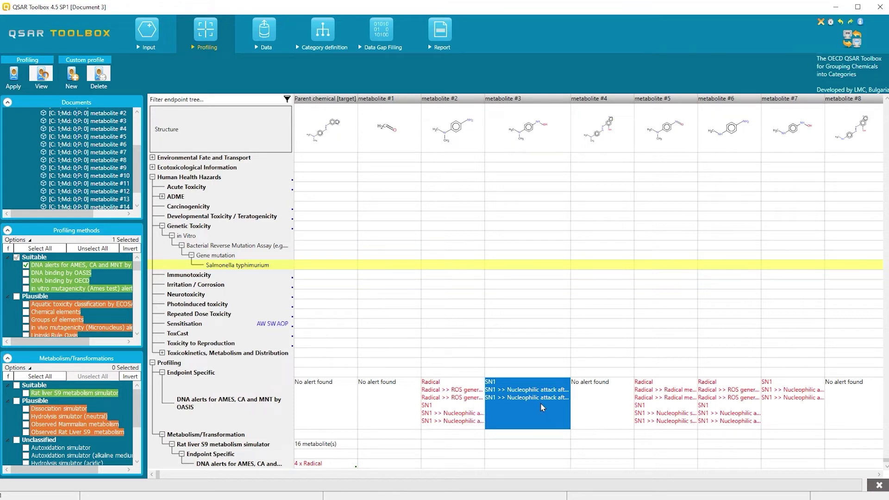
pyautogui.rightClick(540, 403)
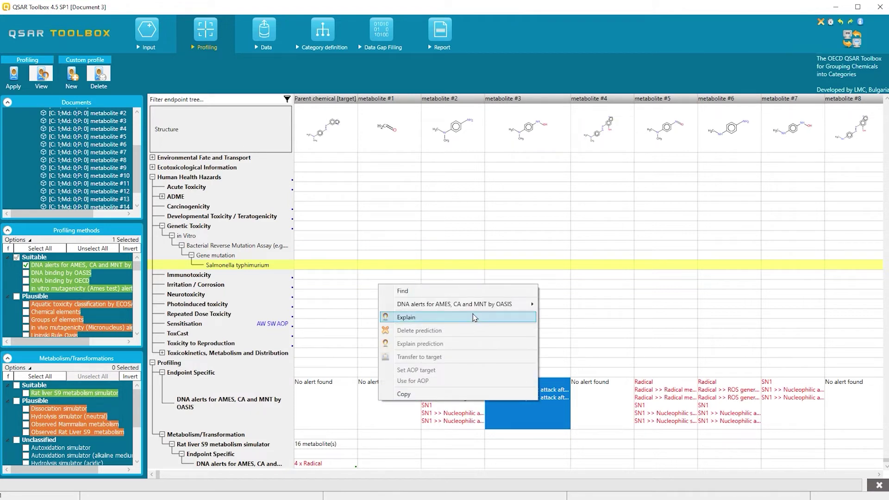
pyautogui.click(406, 318)
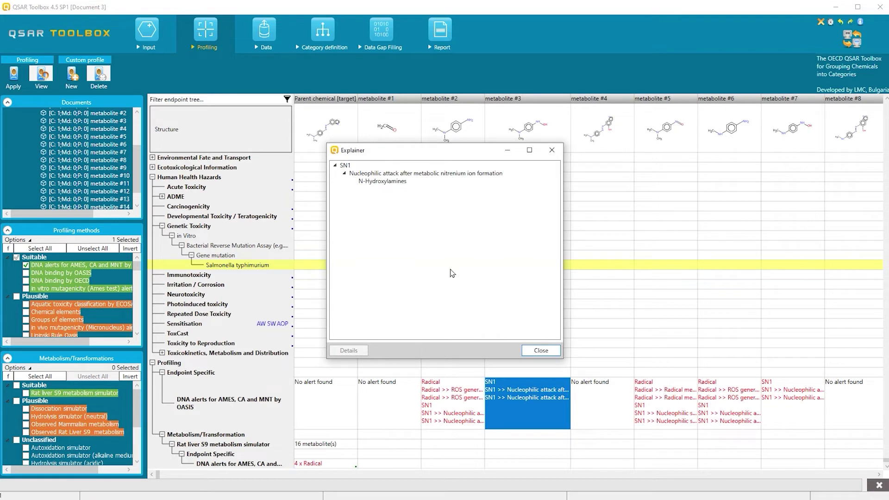
pyautogui.click(385, 182)
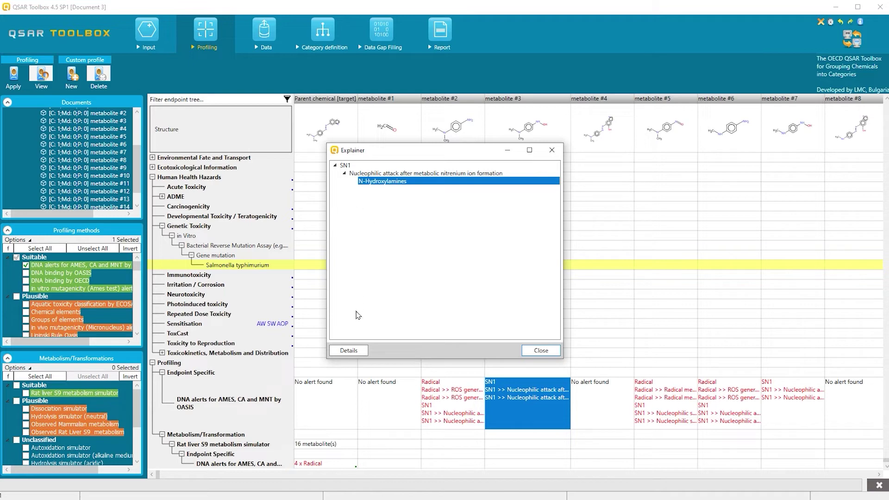
pyautogui.click(348, 351)
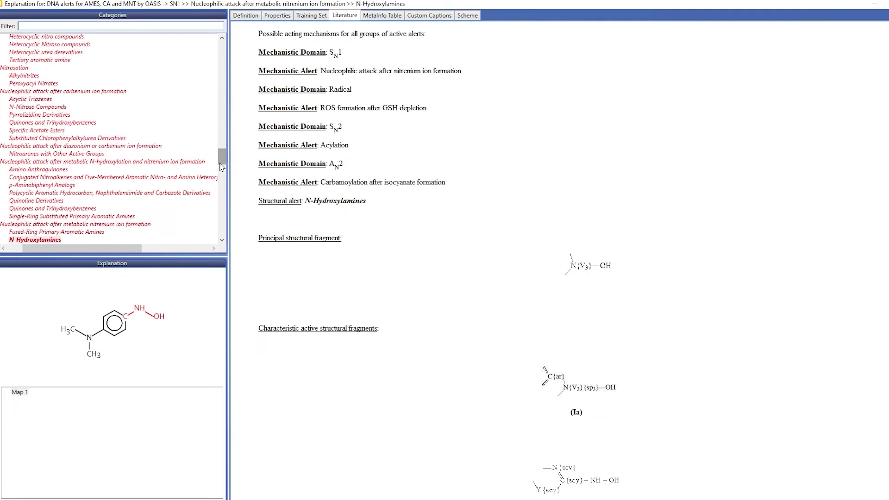
pyautogui.moveTo(221, 162); pyautogui.dragTo(223, 171)
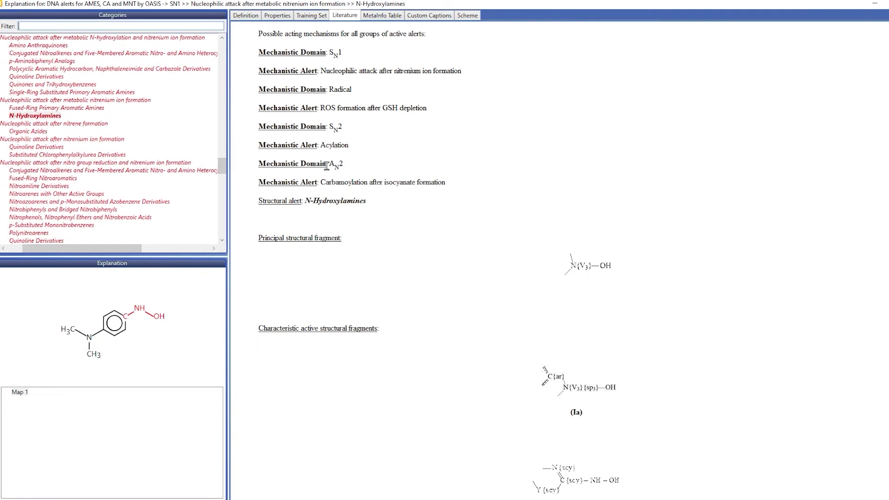
pyautogui.scroll(-10, 428, 216)
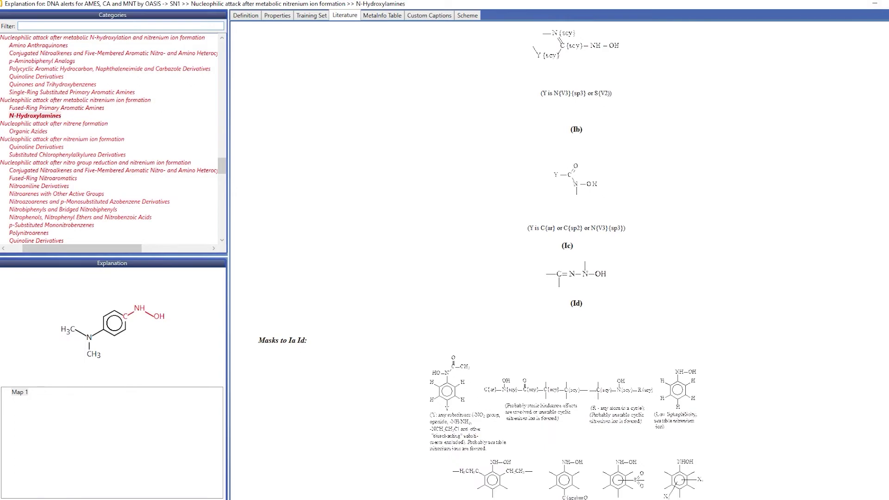
# Step: Close the N-Hydroxylamines explanation and the alert explainer, and return to the CAS 18463-90-6 parent entry in Document 3
pyautogui.click(876, 5)
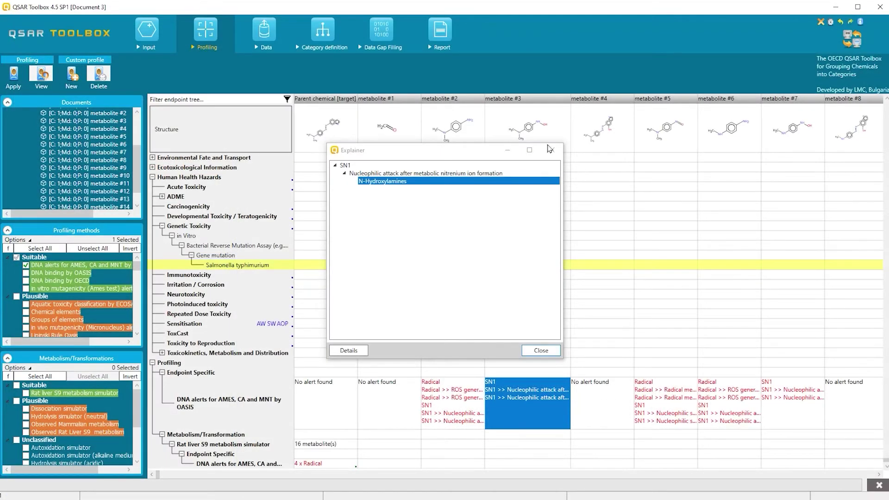
pyautogui.click(542, 351)
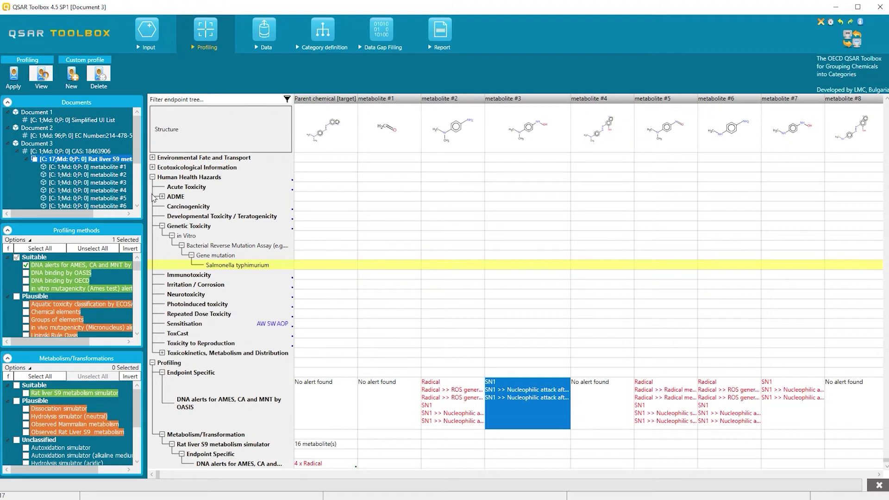
pyautogui.click(100, 152)
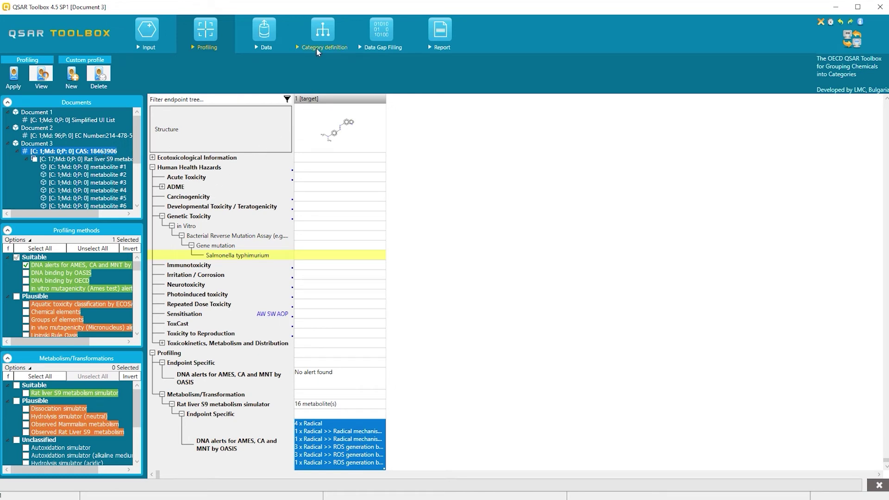
# Step: Start defining a category with metabolism from DNA alerts for AMES, CA and MNT by OASIS, using the Rat liver S9 metabolism simulator
pyautogui.click(324, 29)
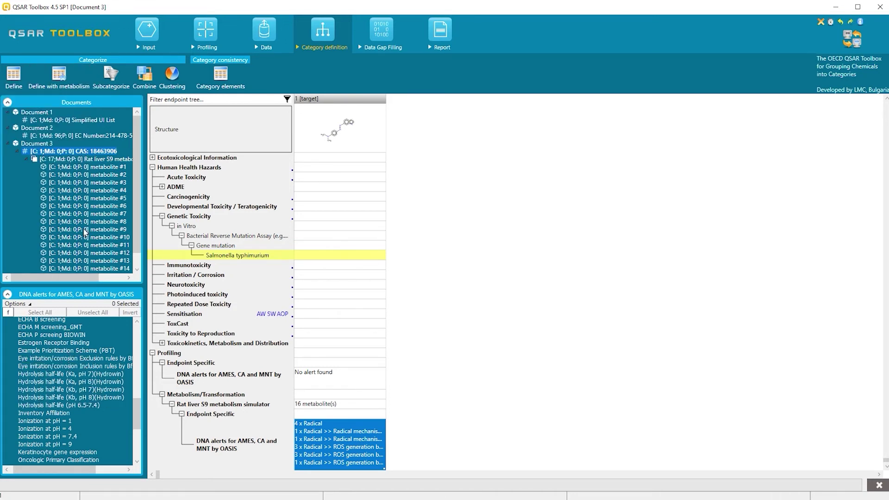
pyautogui.moveTo(138, 415); pyautogui.dragTo(138, 341)
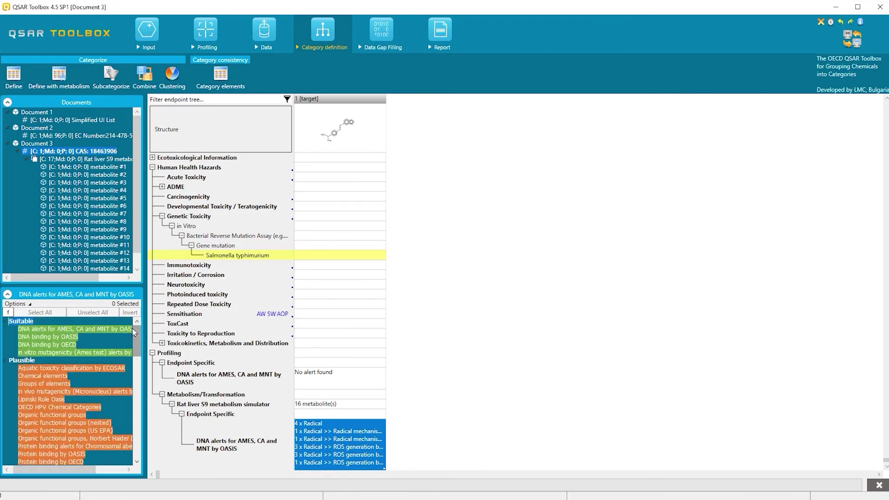
pyautogui.click(76, 330)
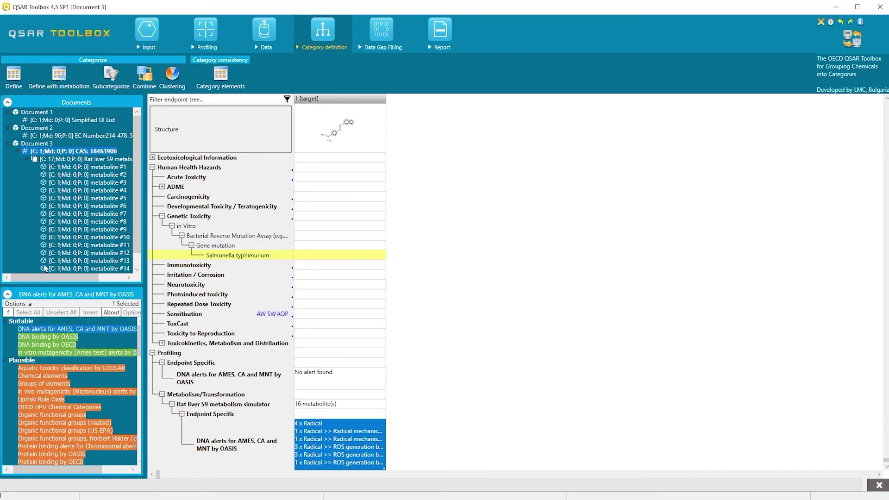
pyautogui.click(52, 79)
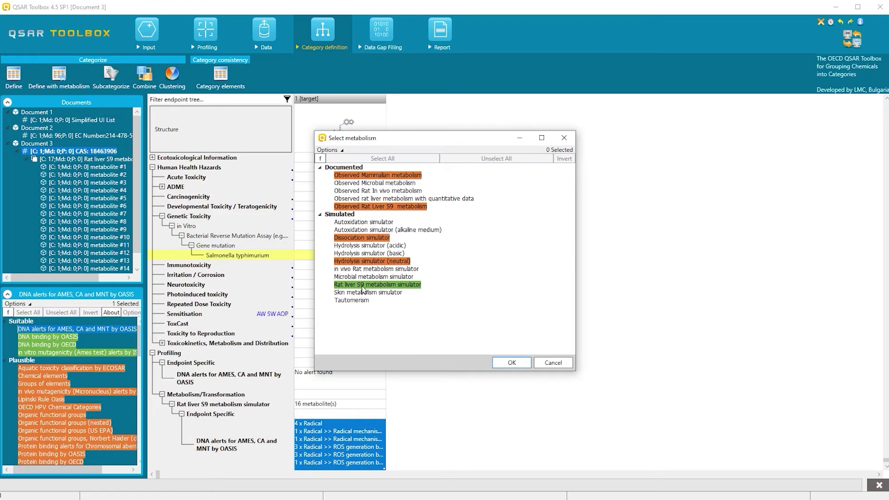
pyautogui.click(381, 286)
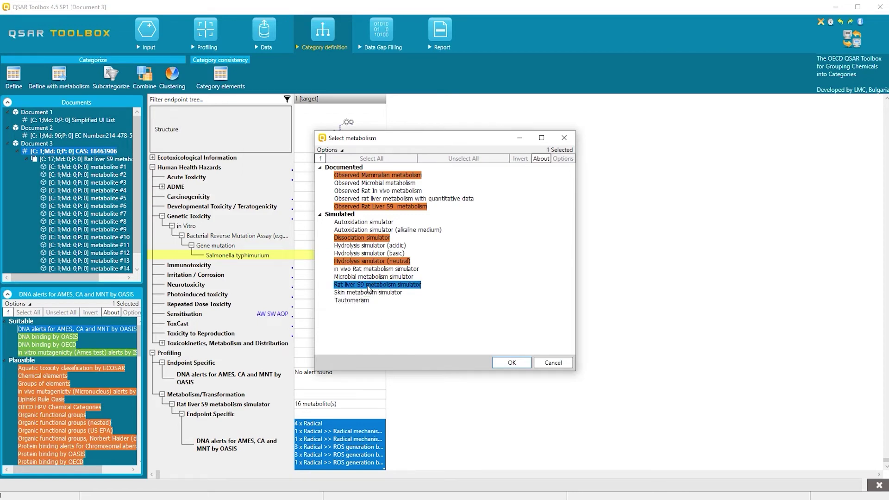
pyautogui.click(523, 367)
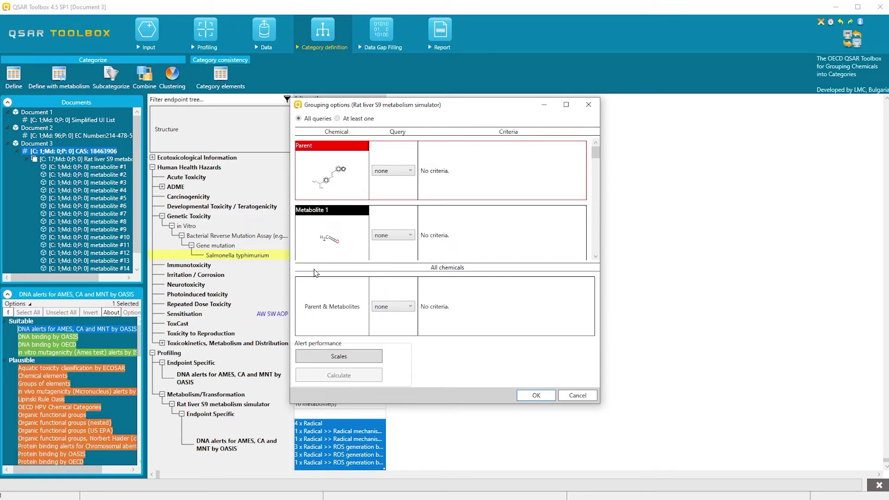
# Step: Set the grouping criterion for Parent & Metabolites to a Profile query with DNA alerts for AMES, CA and MNT by OASIS
pyautogui.click(410, 310)
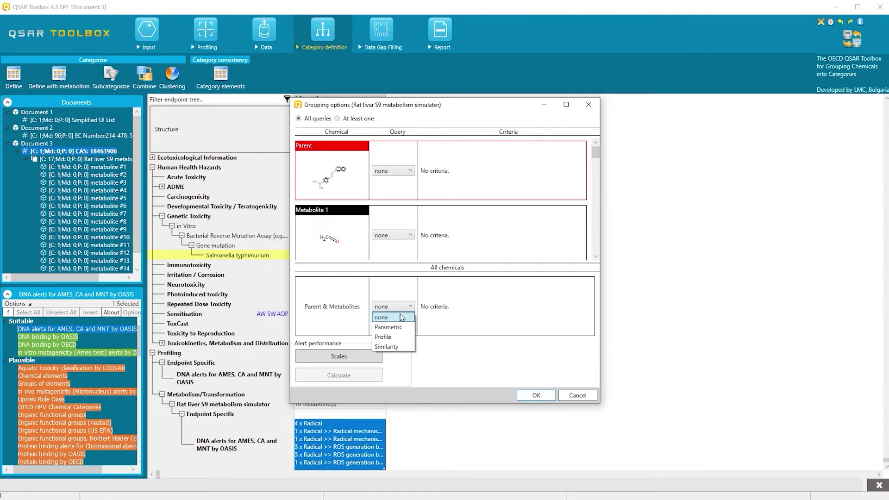
pyautogui.click(396, 339)
pyautogui.click(452, 307)
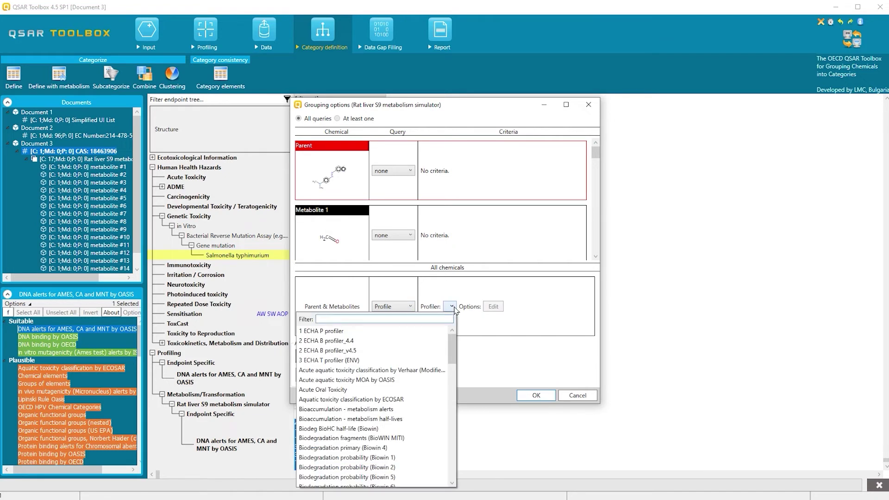
pyautogui.write('dna')
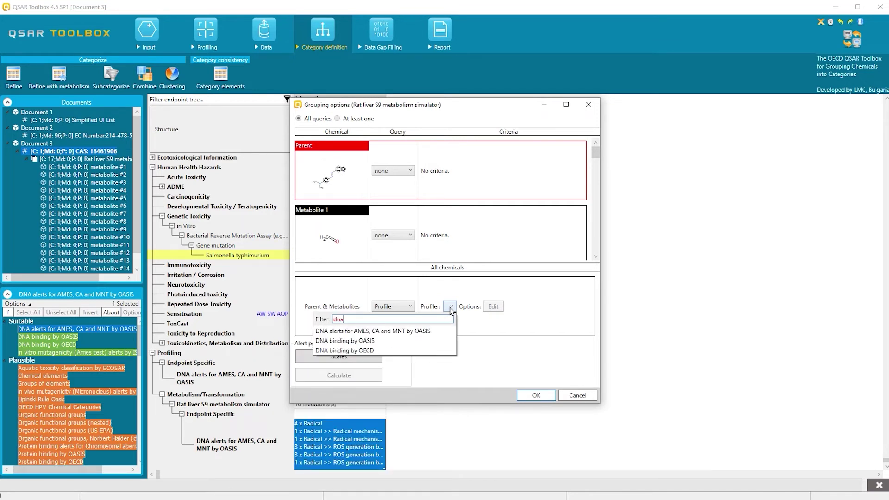
pyautogui.click(415, 332)
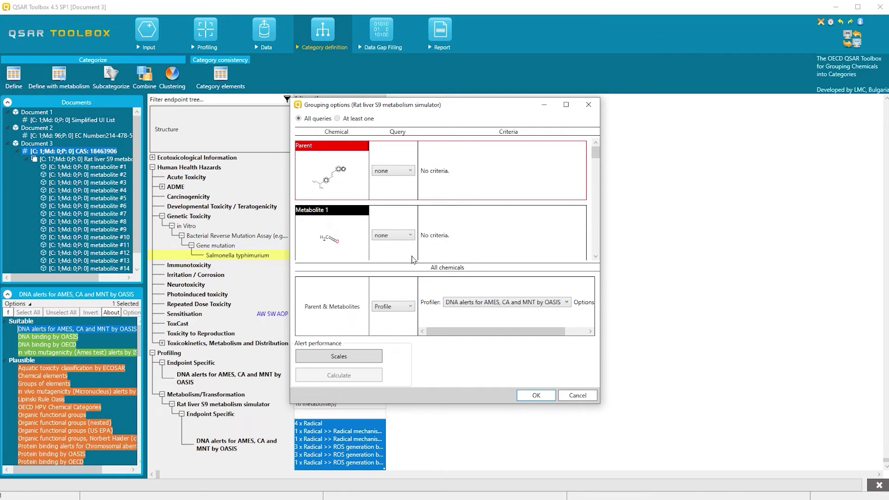
# Step: Set the Parent chemical's grouping criterion to a Profile query with DNA alerts for AMES, CA and MNT by OASIS
pyautogui.click(411, 171)
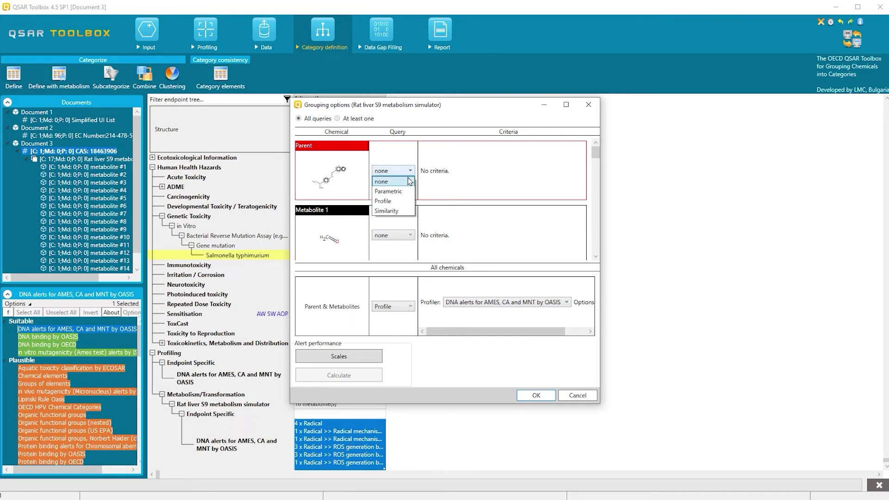
pyautogui.click(410, 191)
pyautogui.click(451, 170)
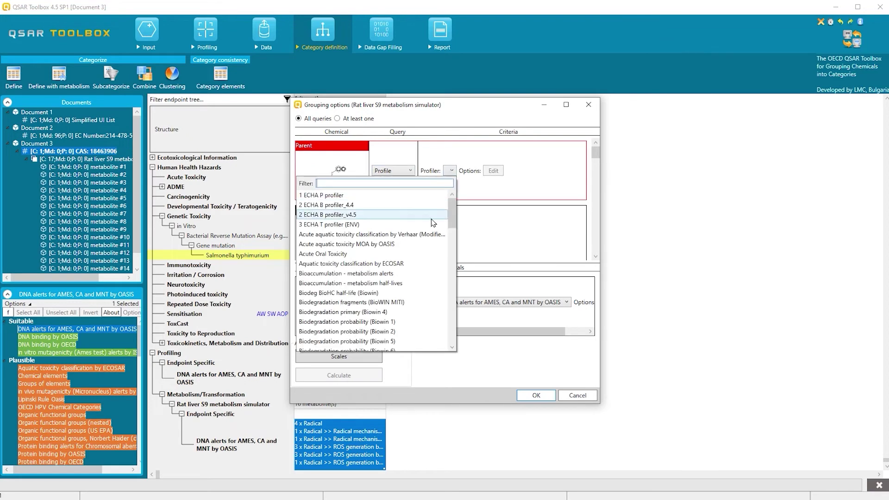
pyautogui.write('dn')
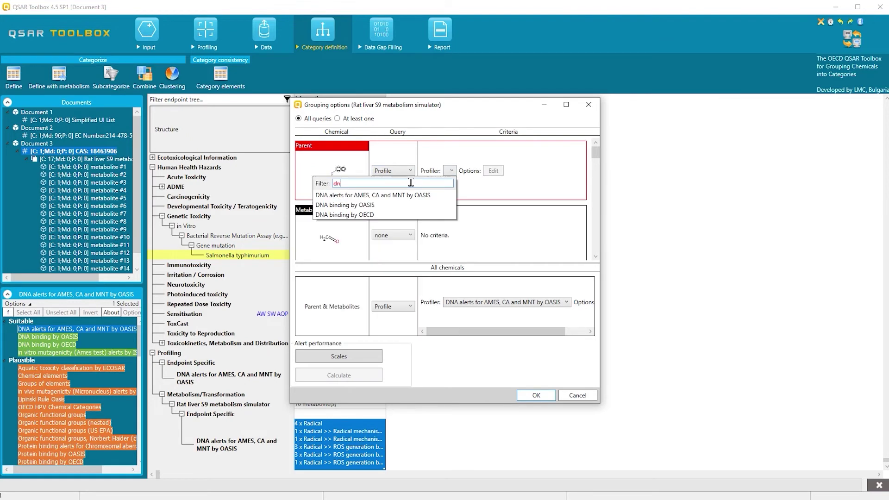
pyautogui.write('a')
pyautogui.click(410, 195)
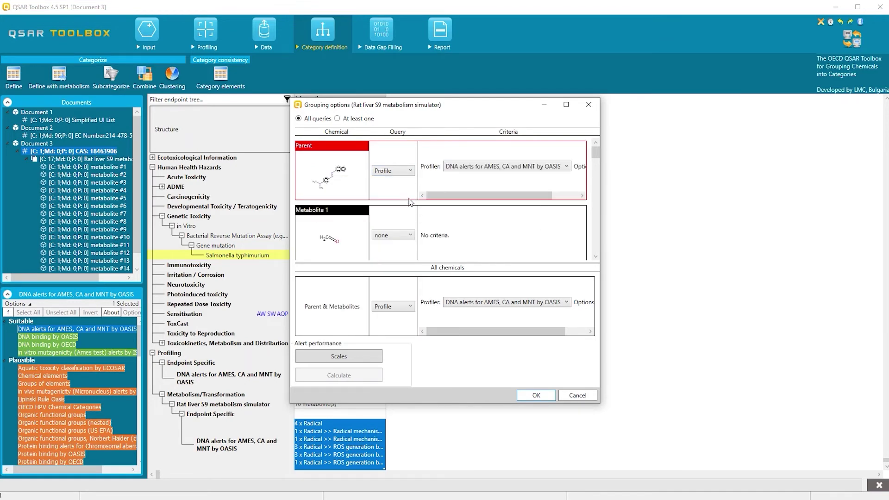
# Step: Run the grouping with the defined criteria and read data for all endpoints of the analogues
pyautogui.click(536, 395)
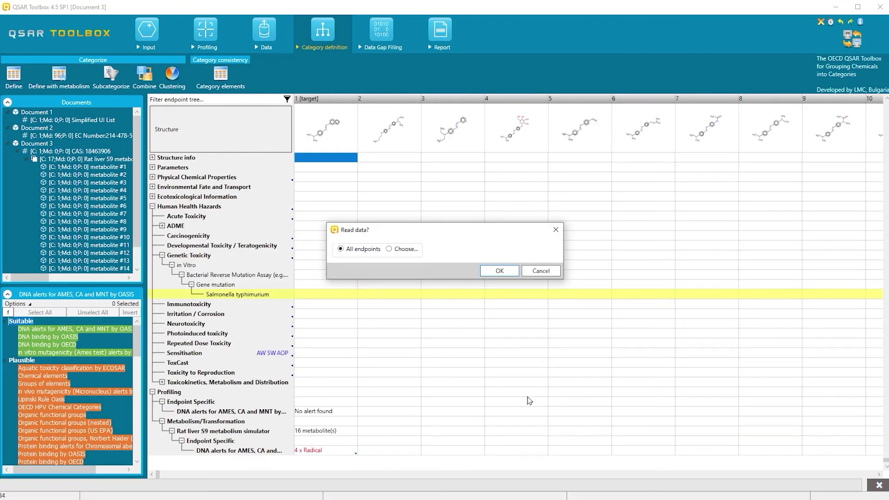
pyautogui.click(486, 273)
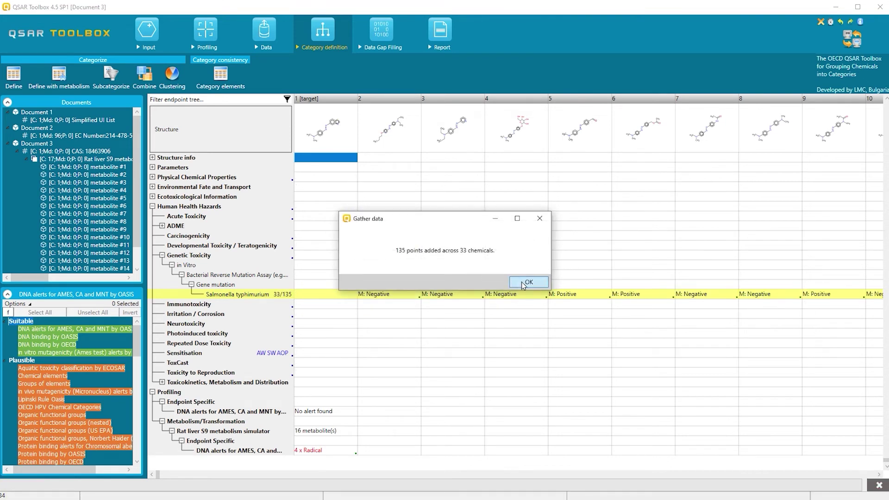
pyautogui.click(524, 284)
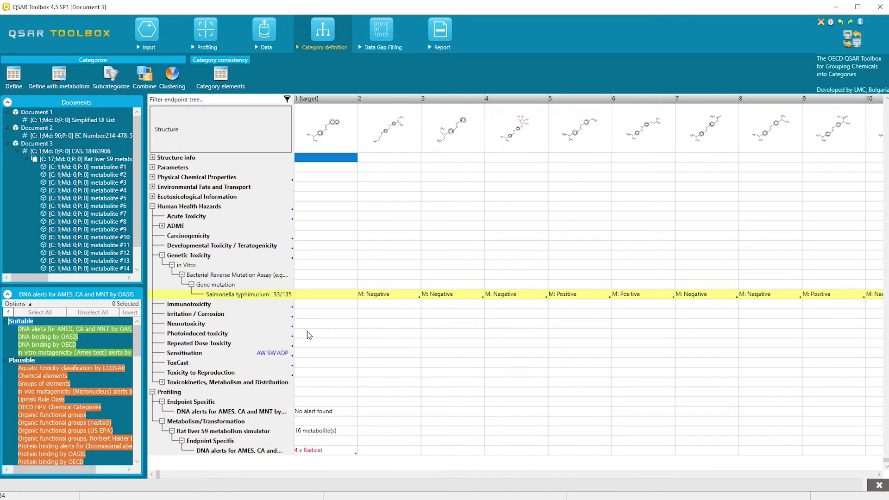
# Step: Profile the analogues with OASIS DNA alerts, first without metabolism and then with the Rat liver S9 metabolism simulator, and enlarge the metabolite alerts row
pyautogui.click(209, 31)
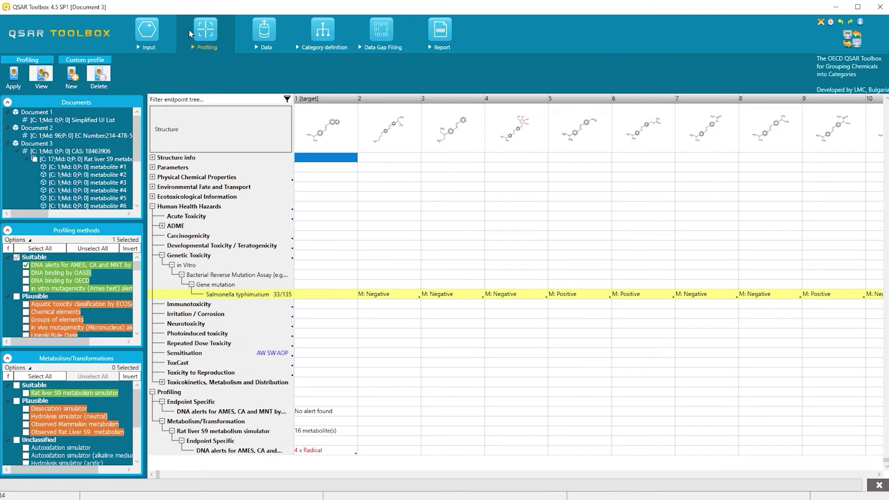
pyautogui.click(15, 81)
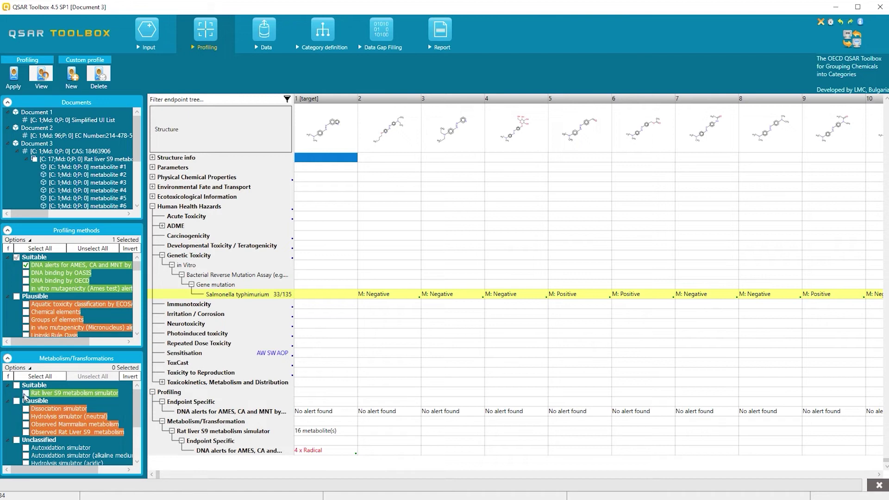
pyautogui.click(25, 393)
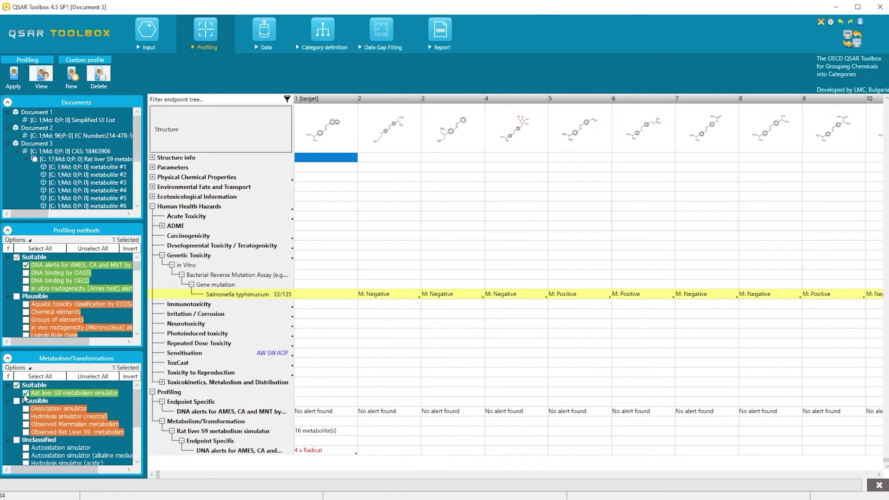
pyautogui.click(13, 77)
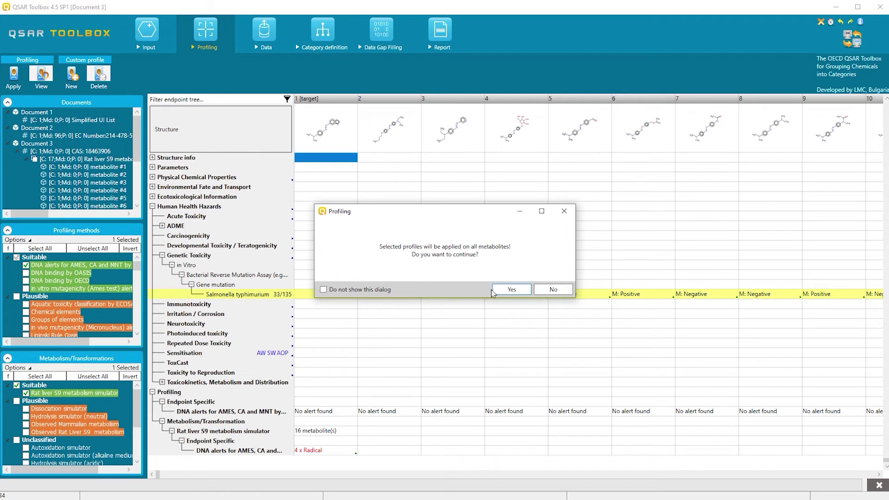
pyautogui.click(511, 290)
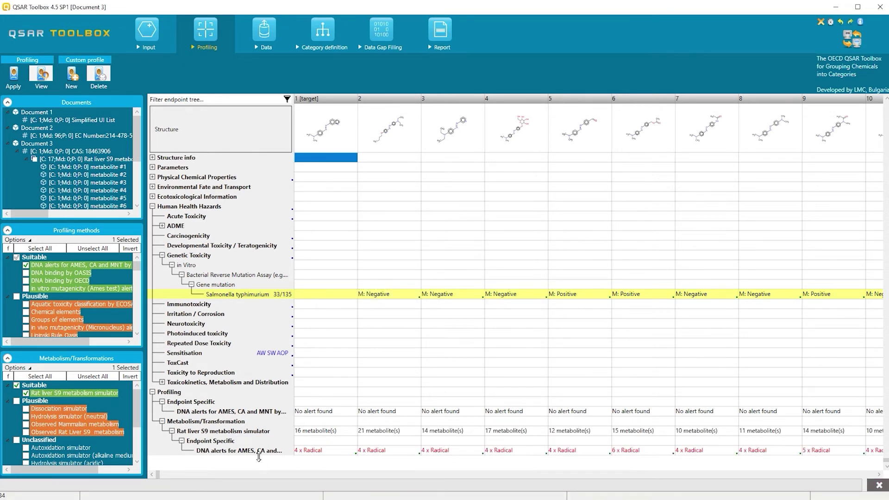
pyautogui.moveTo(258, 460); pyautogui.dragTo(261, 469)
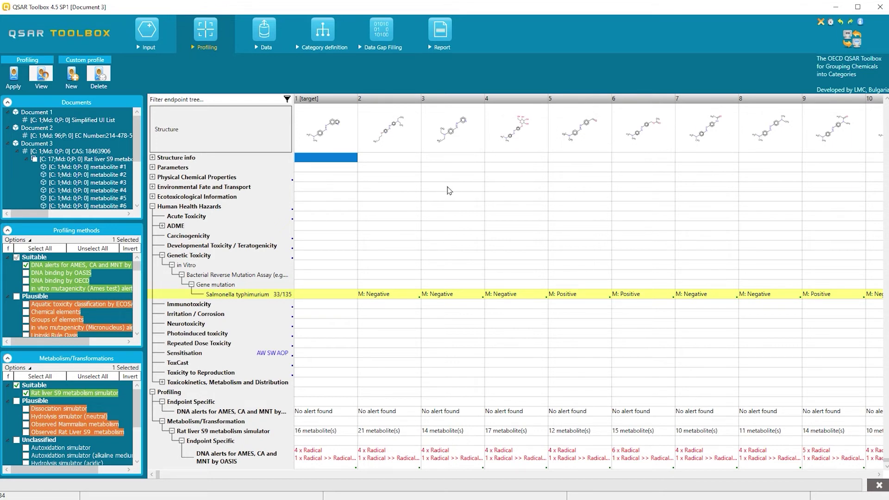
# Step: Subcategorize by Organic functional groups, removing analogues that differ from the target by at least one category, and enlarge the Salmonella typhimurium data row
pyautogui.click(324, 40)
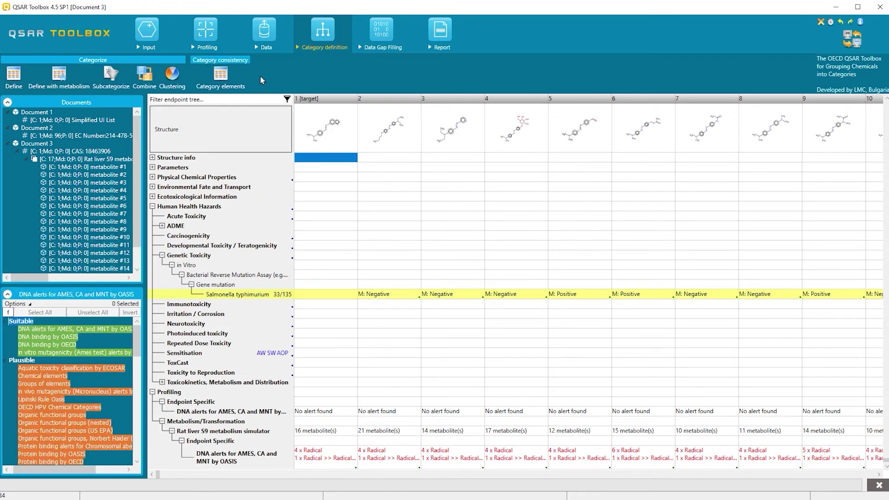
pyautogui.click(108, 87)
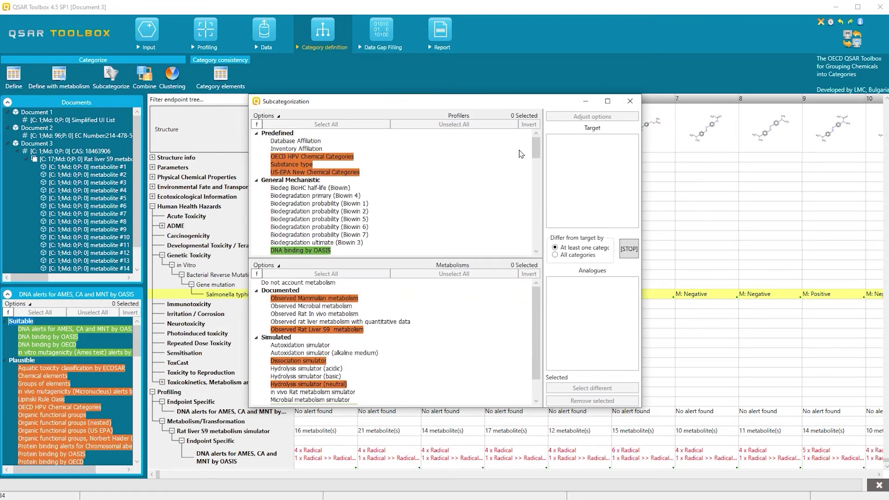
pyautogui.moveTo(536, 149); pyautogui.dragTo(532, 228)
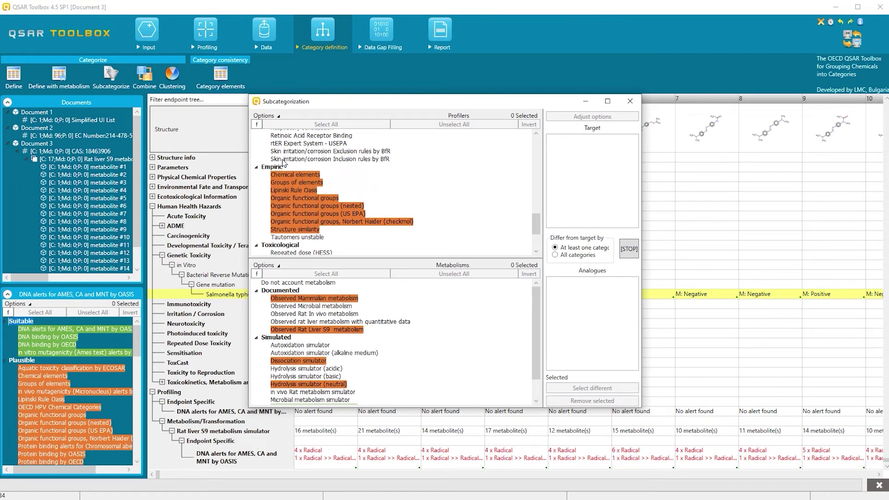
pyautogui.click(315, 199)
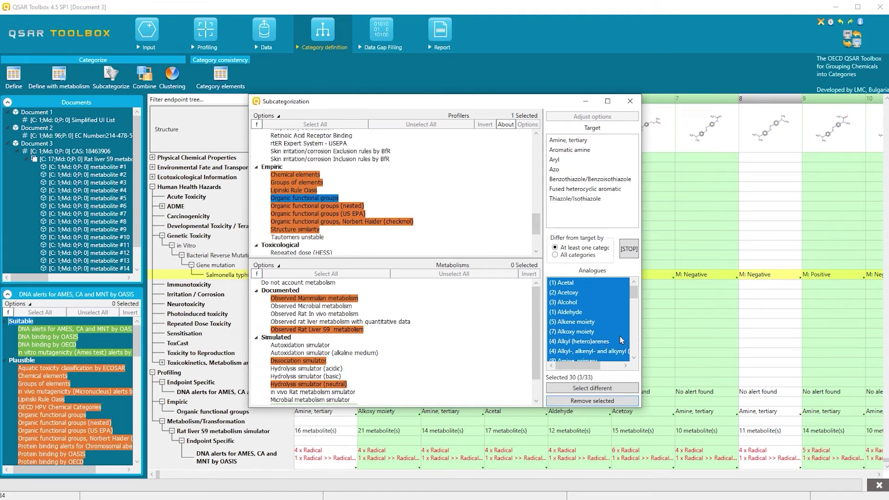
pyautogui.click(635, 298)
pyautogui.moveTo(636, 299); pyautogui.dragTo(636, 304)
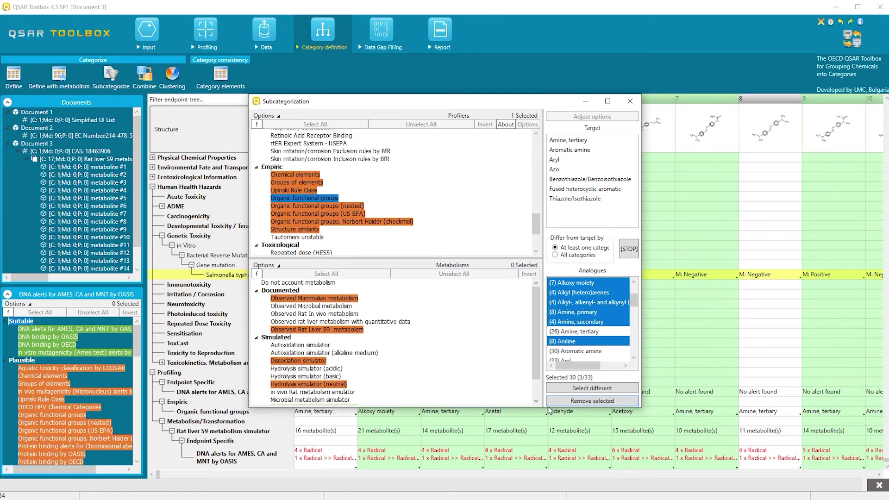
pyautogui.click(593, 403)
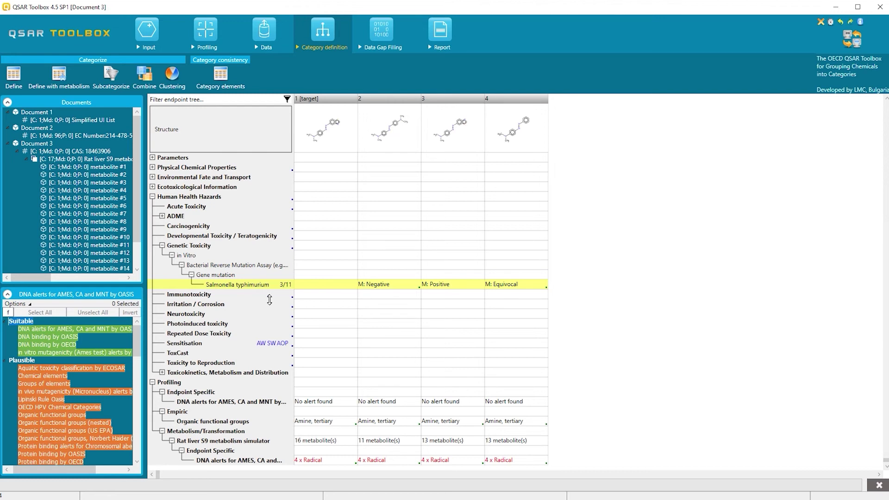
pyautogui.moveTo(265, 287); pyautogui.dragTo(268, 320)
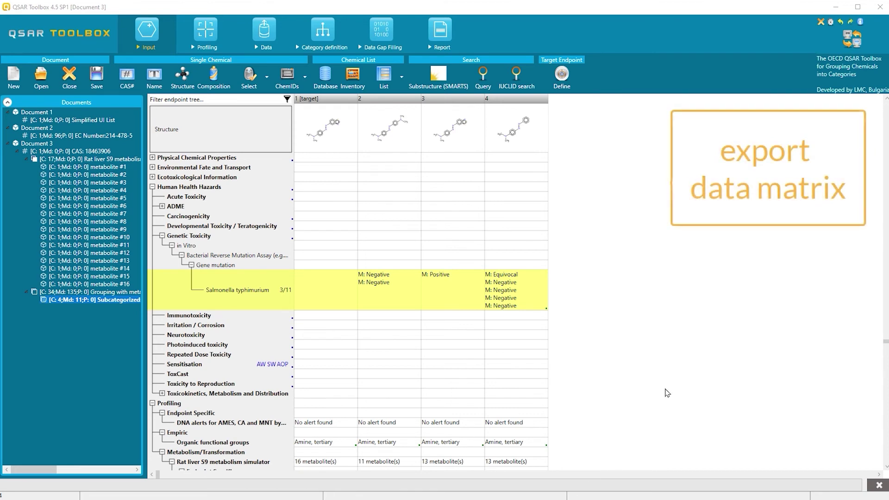
# Step: Create a data matrix report that includes the profiles and the Genetic Toxicity experimental data, and open the generated file in Excel
pyautogui.click(442, 41)
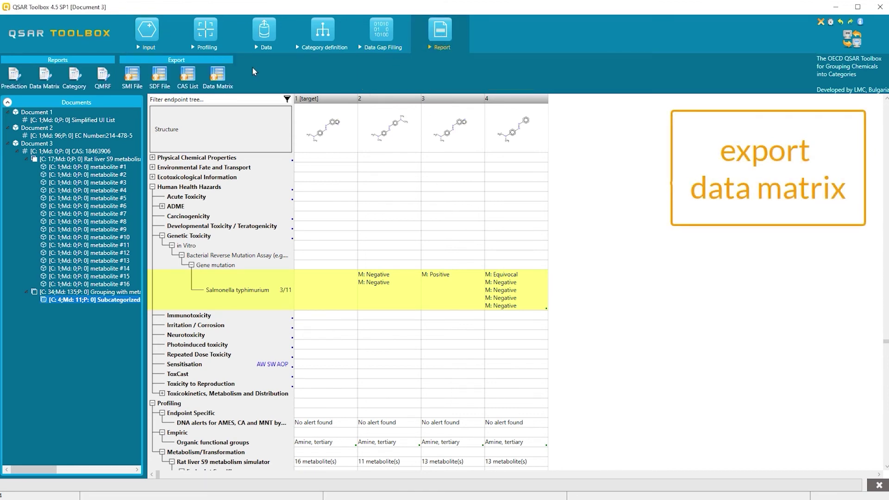
pyautogui.click(45, 81)
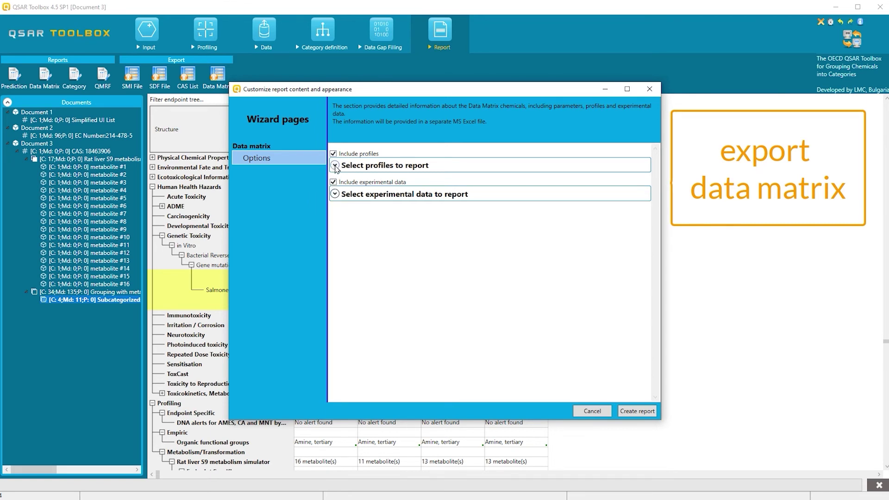
pyautogui.click(335, 166)
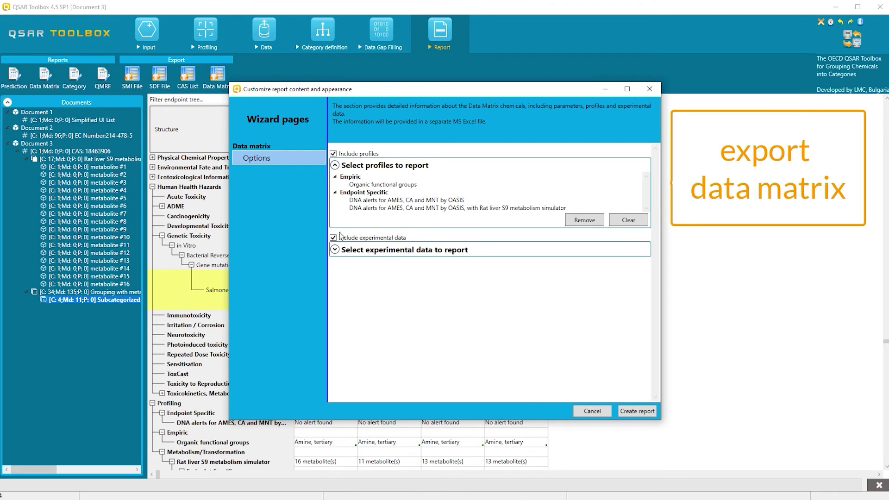
pyautogui.click(335, 250)
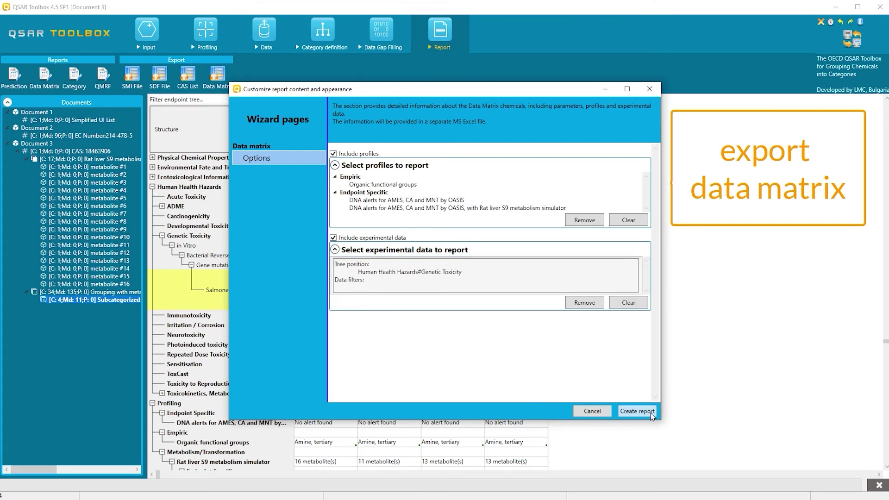
pyautogui.click(651, 413)
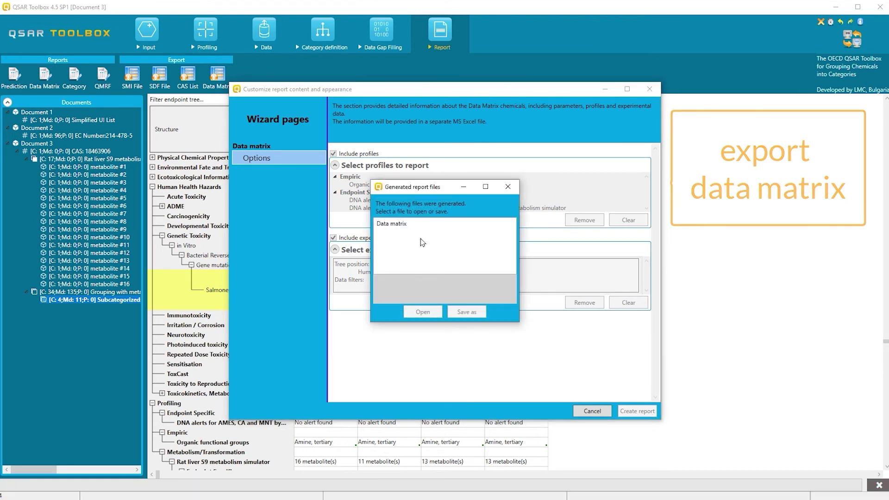
pyautogui.click(403, 223)
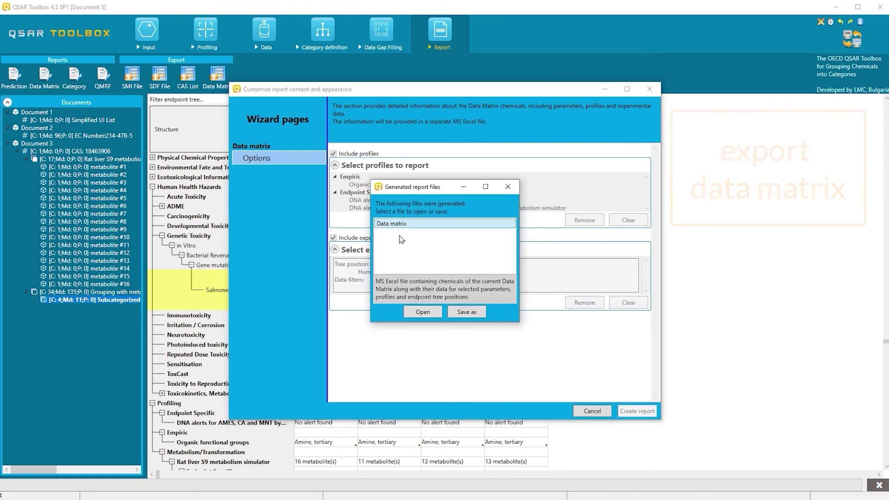
pyautogui.click(422, 313)
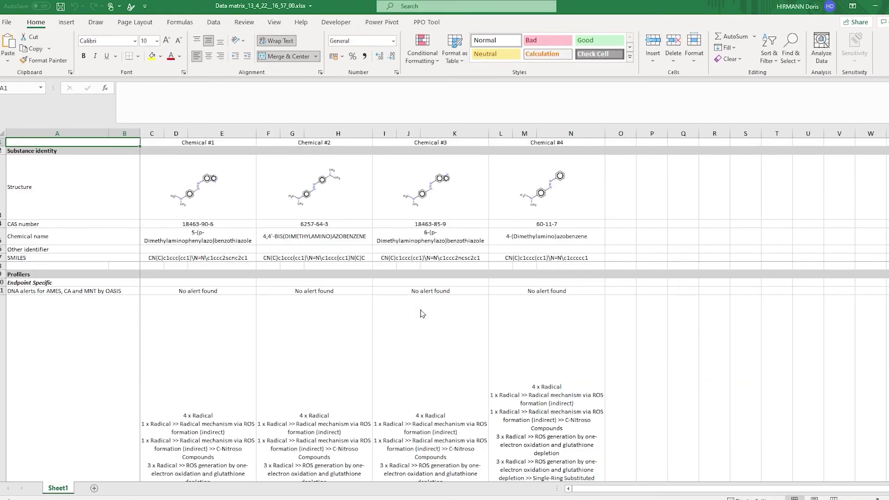
# Step: Review the profiler results and genetic toxicity data in the exported data matrix, then return to QSAR Toolbox and close the report dialogs
pyautogui.scroll(-4, 393, 321)
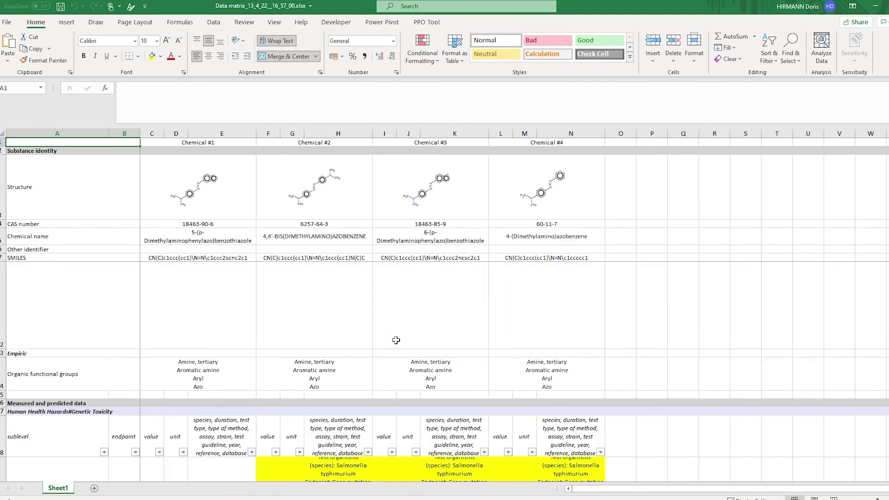
pyautogui.scroll(-3, 396, 336)
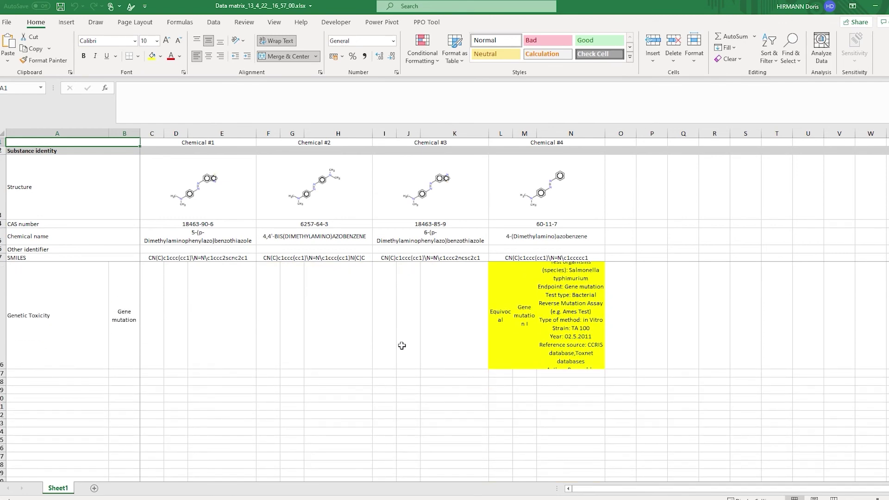
pyautogui.scroll(6, 402, 346)
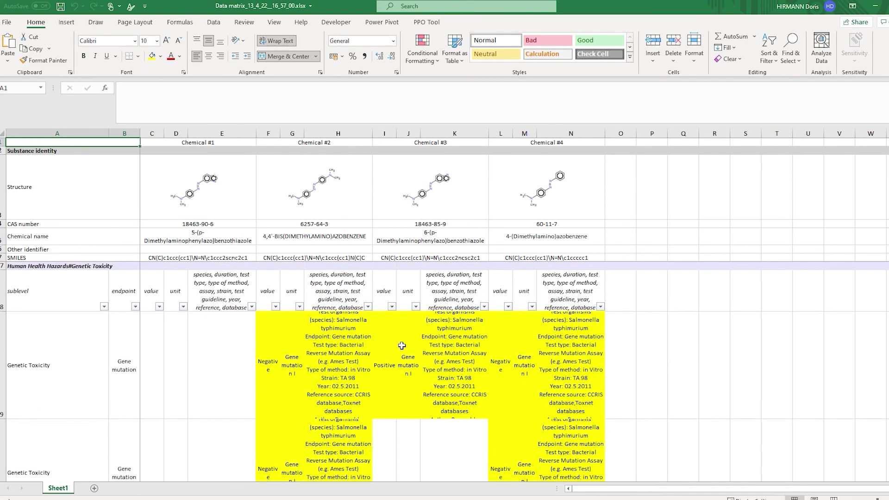
pyautogui.scroll(2, 402, 345)
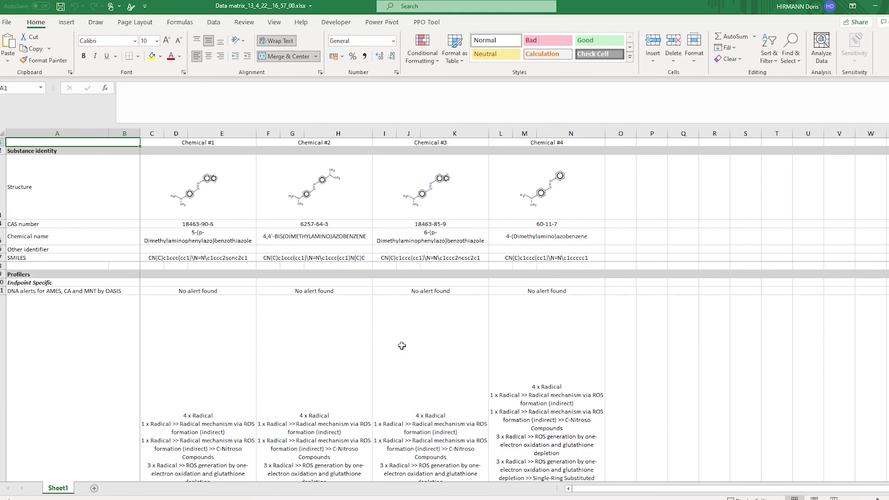
pyautogui.press('Right')
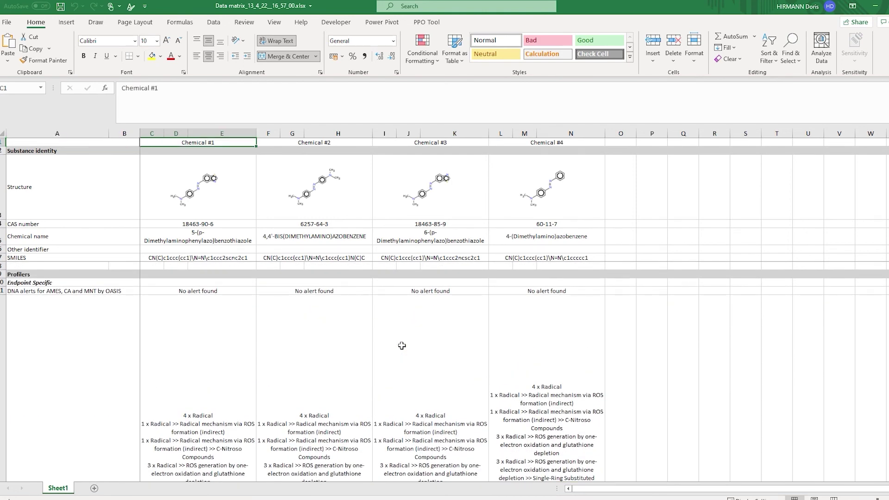
pyautogui.hotkey('alt', 'Tab')
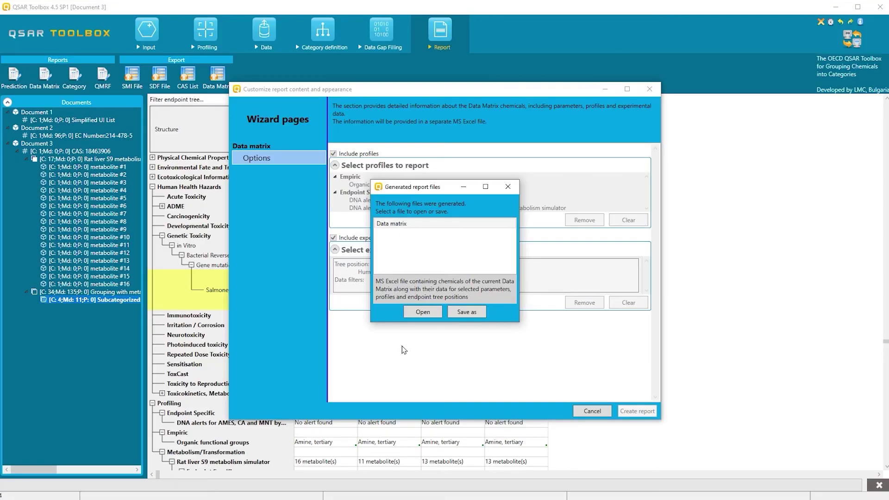
pyautogui.click(507, 187)
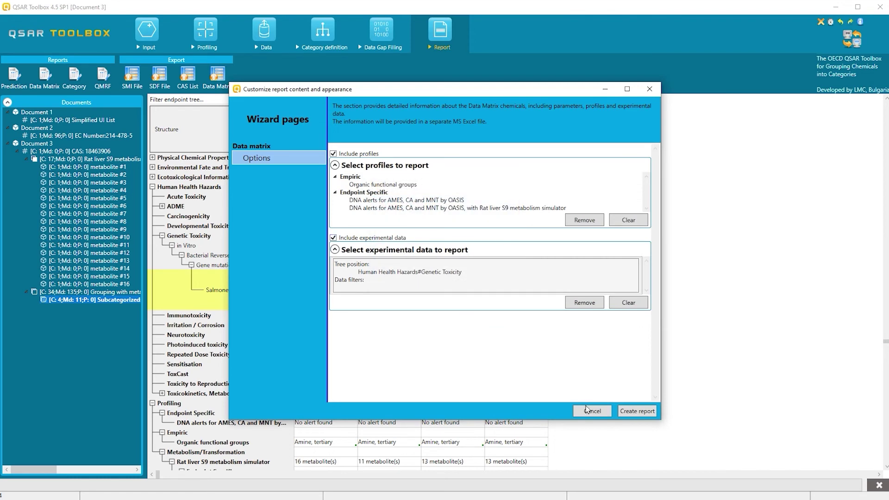
pyautogui.click(590, 412)
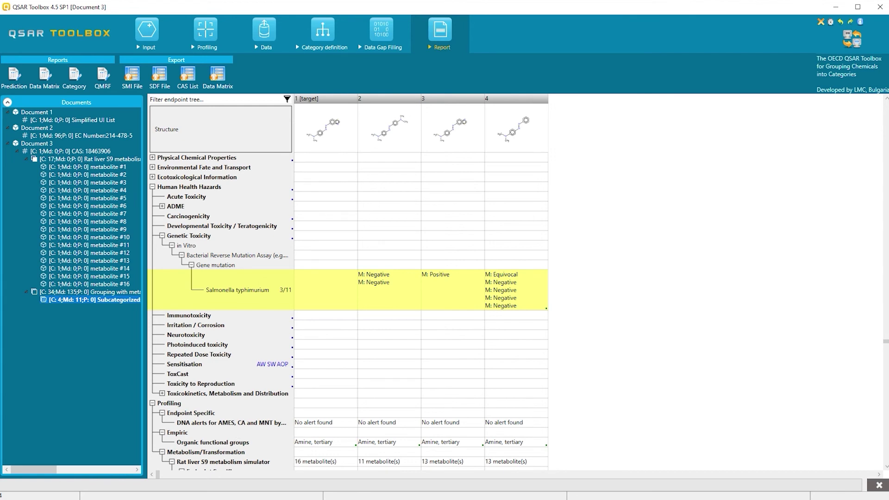
# Step: Create a new document and check that ECHA REACH is selected among the databases
pyautogui.click(147, 31)
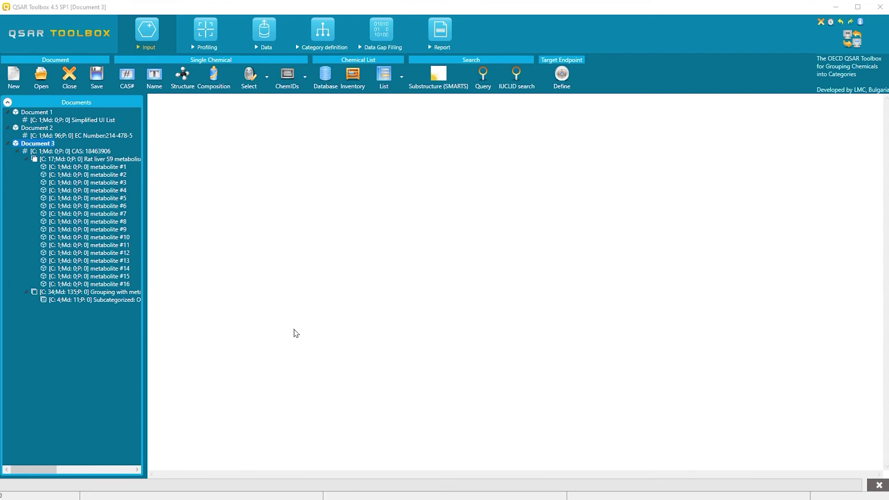
pyautogui.click(14, 77)
pyautogui.click(471, 292)
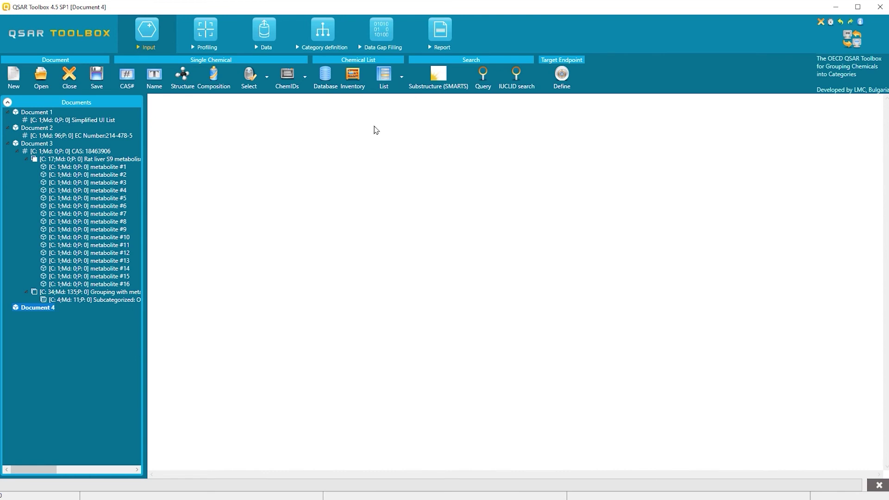
pyautogui.click(264, 33)
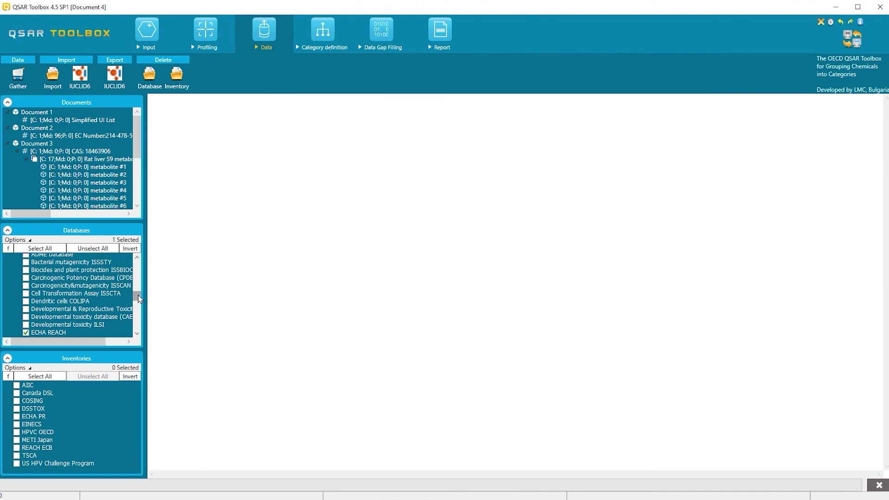
pyautogui.moveTo(138, 297); pyautogui.dragTo(138, 304)
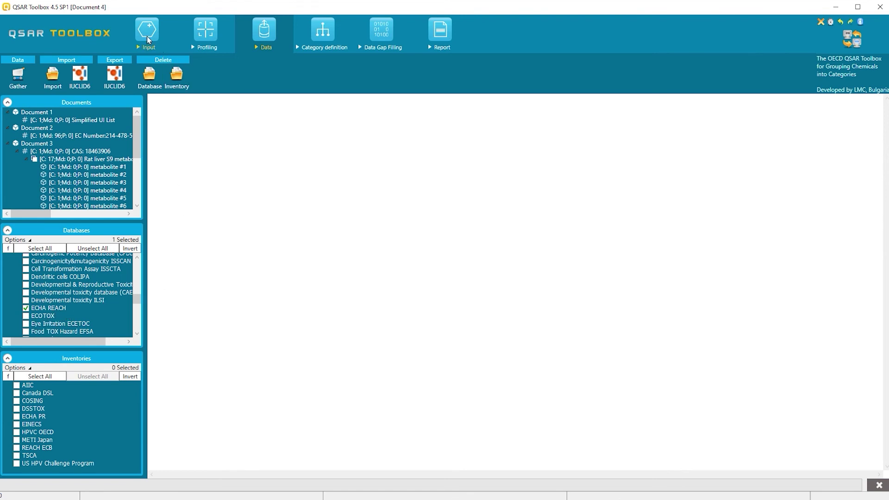
pyautogui.click(147, 31)
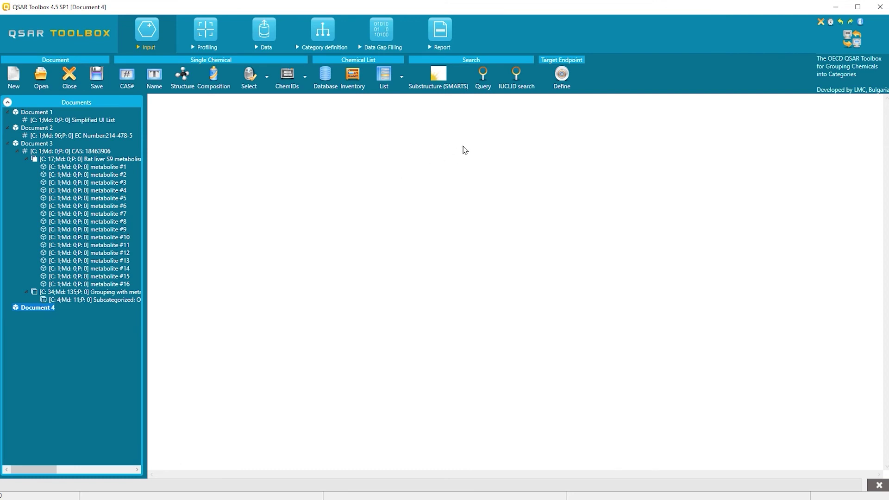
# Step: Start a query search on the selected databases and add the subfragment COC as a query condition
pyautogui.click(484, 83)
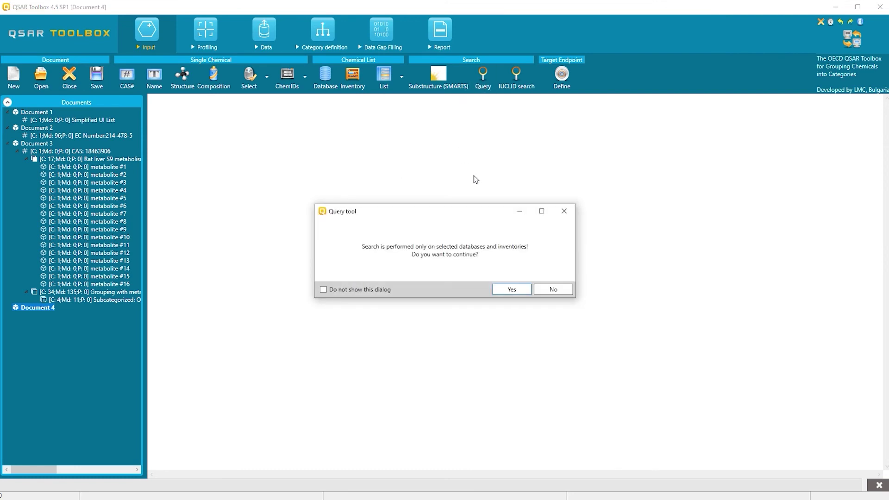
pyautogui.click(521, 293)
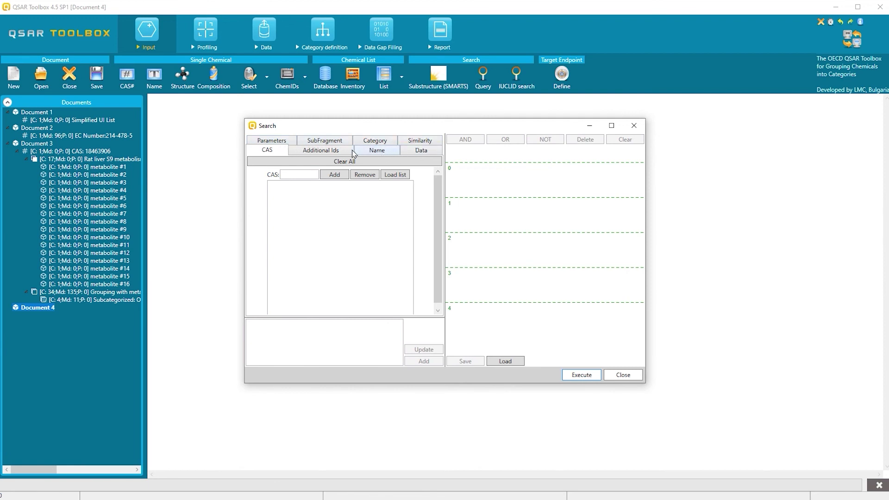
pyautogui.click(336, 141)
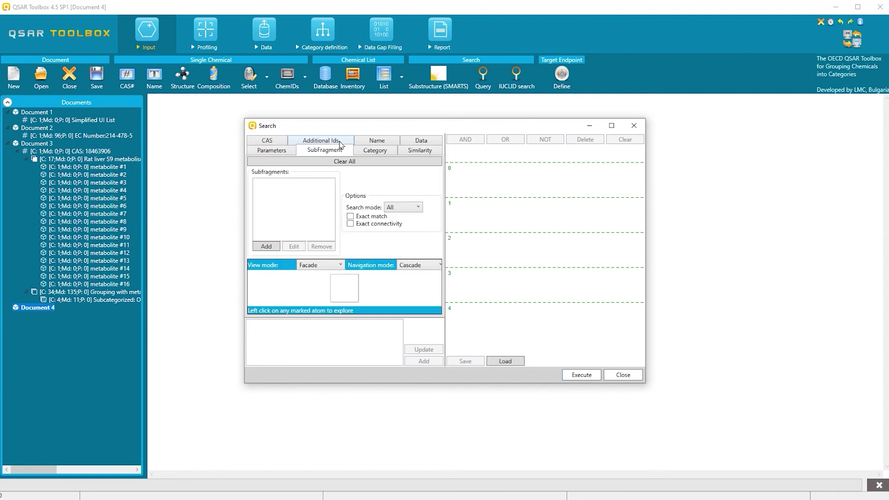
pyautogui.click(266, 246)
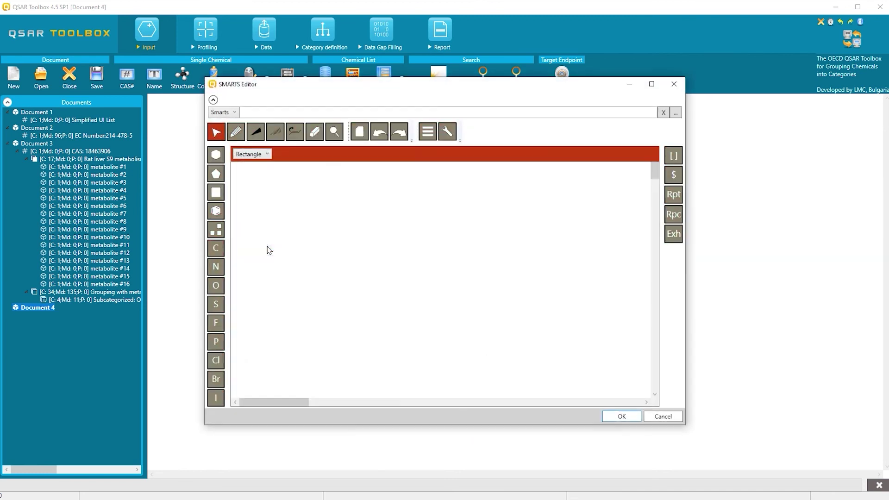
pyautogui.click(271, 112)
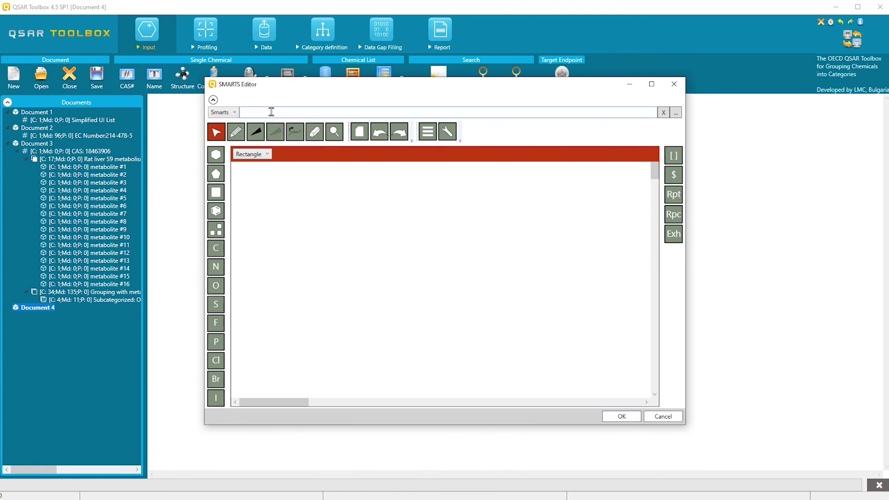
pyautogui.write('COO')
pyautogui.click(622, 416)
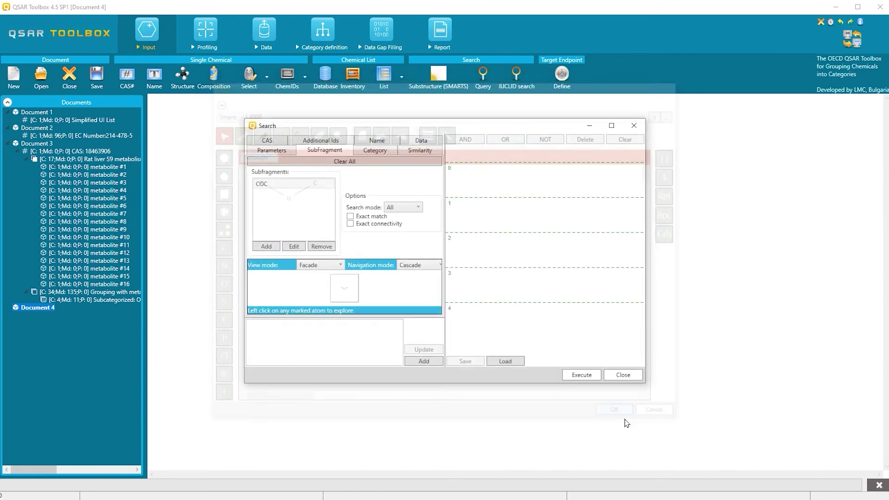
pyautogui.click(439, 362)
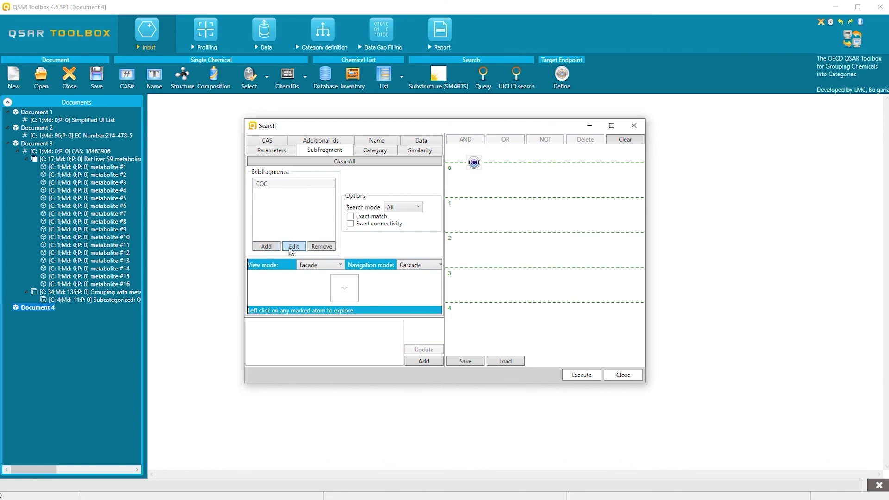
# Step: Define a second subfragment with the SMARTS C(F)(F)(F)C(F)(F) and add it as a query condition
pyautogui.click(277, 247)
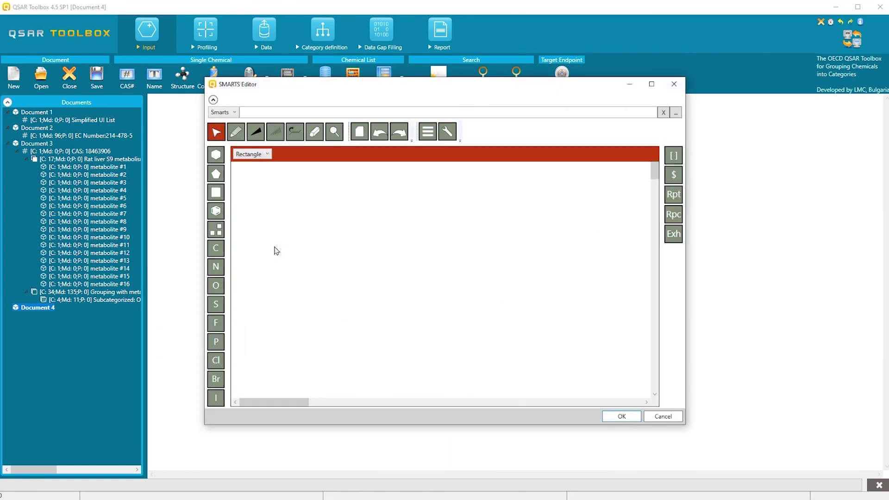
pyautogui.click(263, 113)
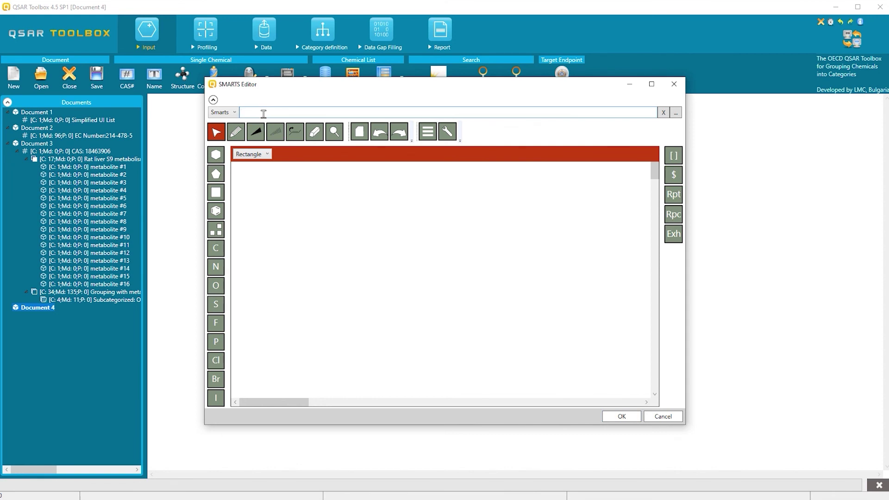
pyautogui.write('C(F)(F)(F)C(F)(F)')
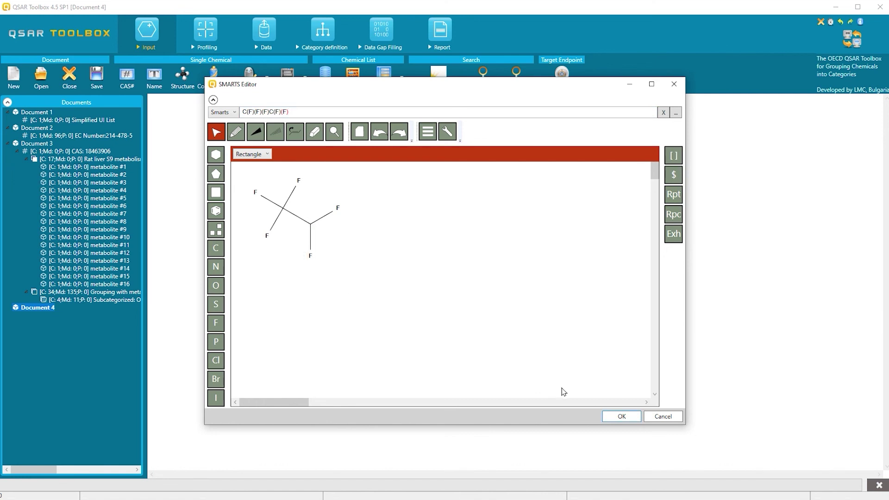
pyautogui.click(620, 418)
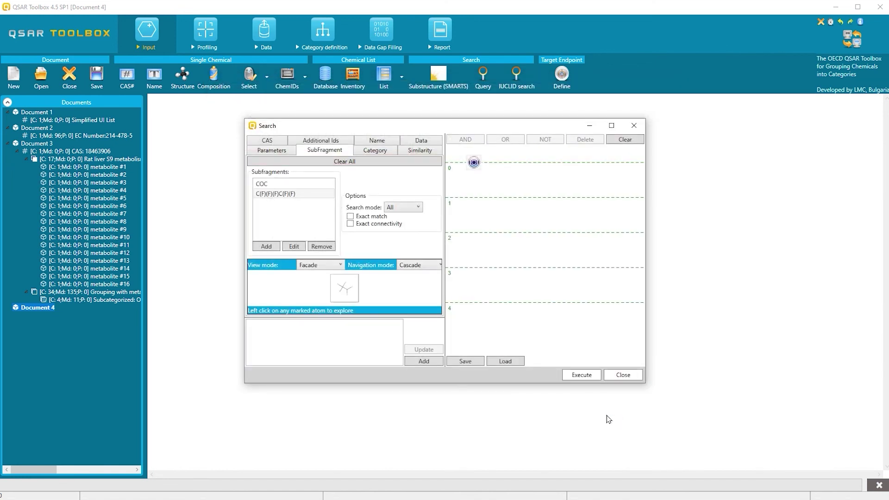
pyautogui.click(425, 362)
# Step: Combine the two subfragment conditions in the query with a logical AND
pyautogui.click(474, 164)
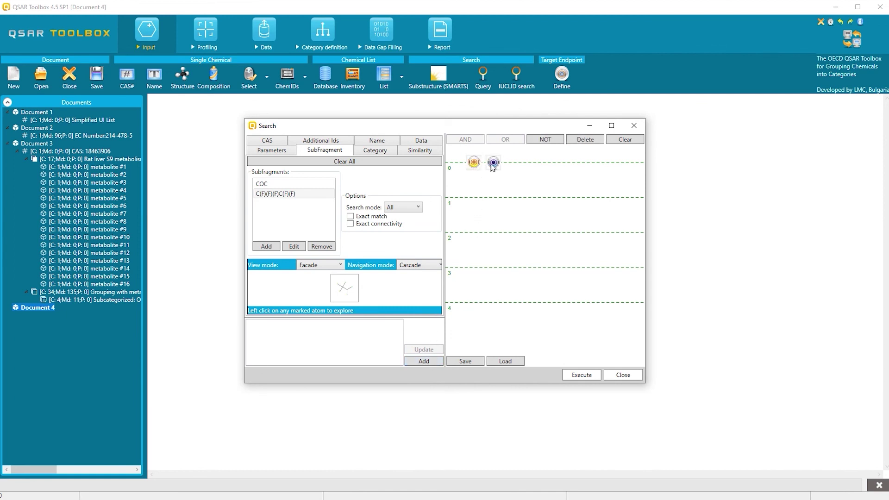
pyautogui.click(493, 164)
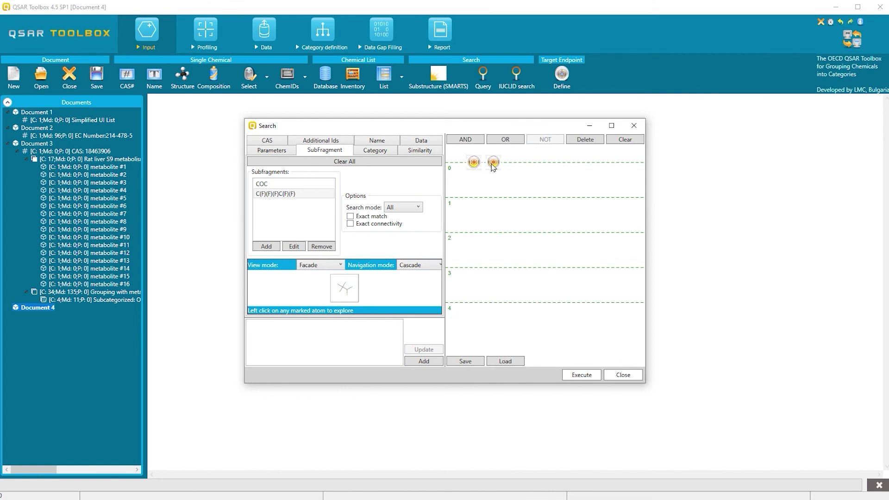
pyautogui.click(475, 141)
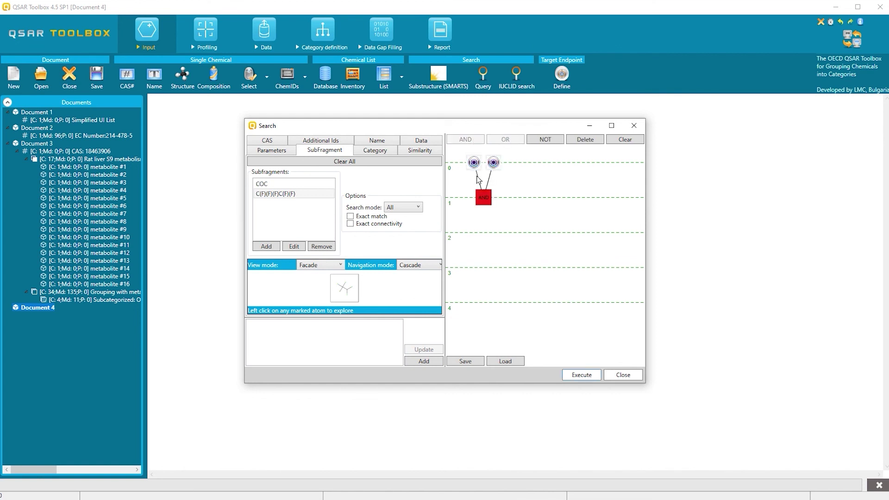
# Step: Define a third subfragment with the SMARTS C(=O)(O) and add it as a query condition
pyautogui.click(267, 247)
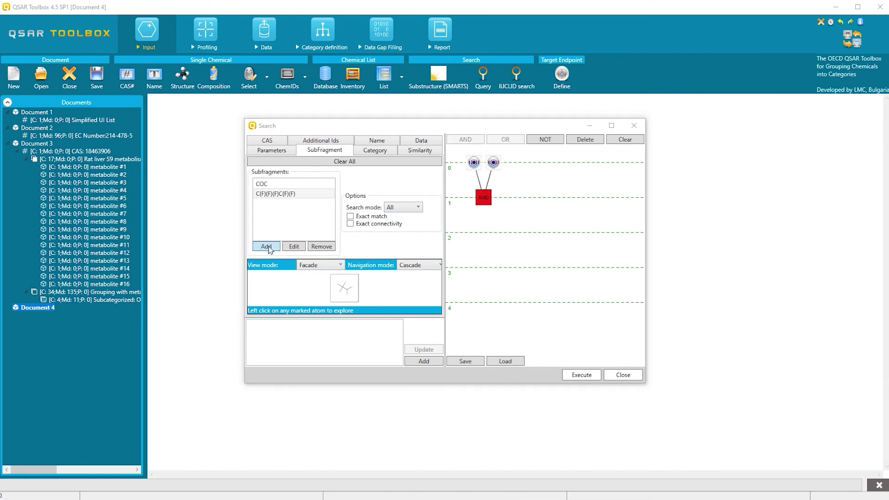
pyautogui.click(276, 113)
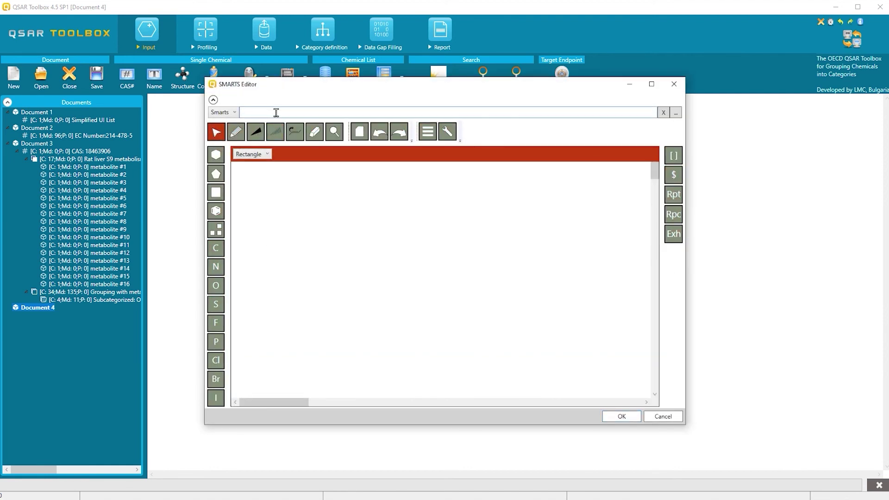
pyautogui.write('C(')
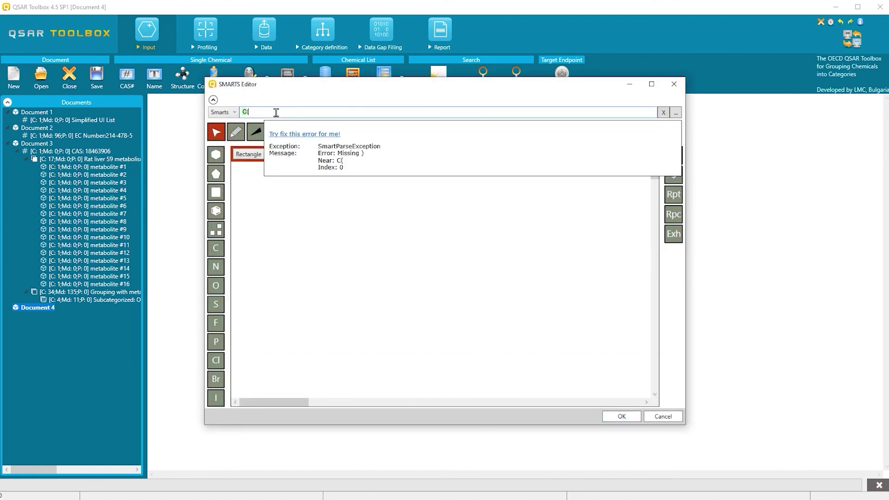
pyautogui.write('=O)(O)')
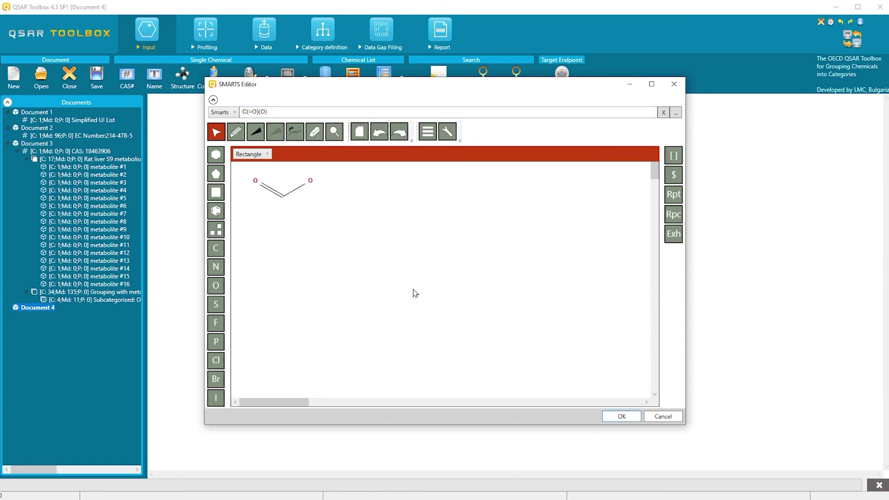
pyautogui.click(615, 416)
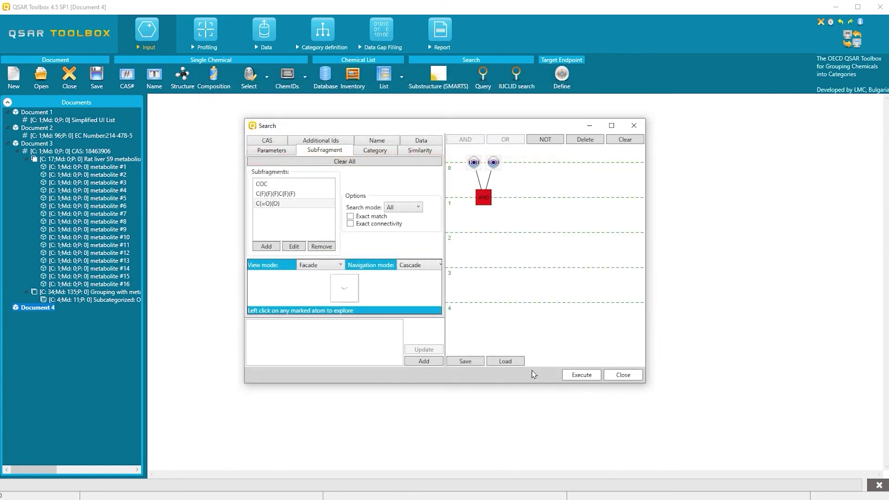
pyautogui.click(424, 362)
# Step: Negate the C(=O)(O) condition with a logical NOT and join it to the existing AND group with another logical AND
pyautogui.click(514, 163)
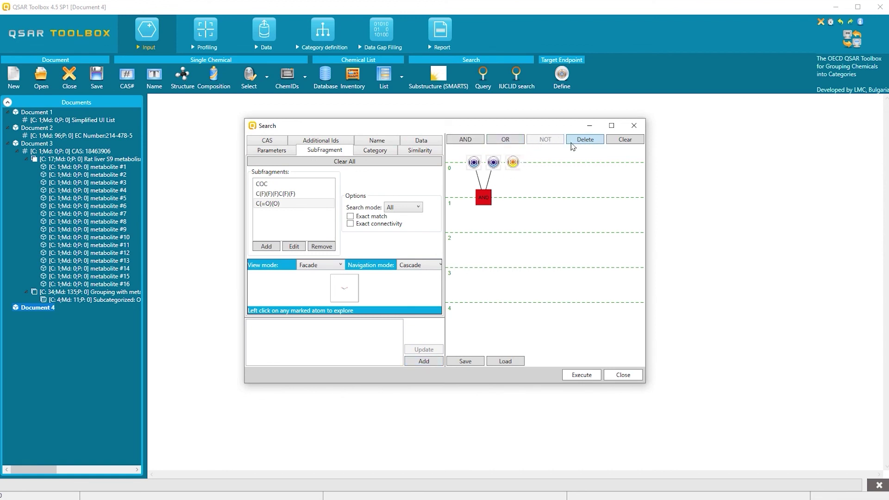
pyautogui.click(526, 160)
pyautogui.click(515, 164)
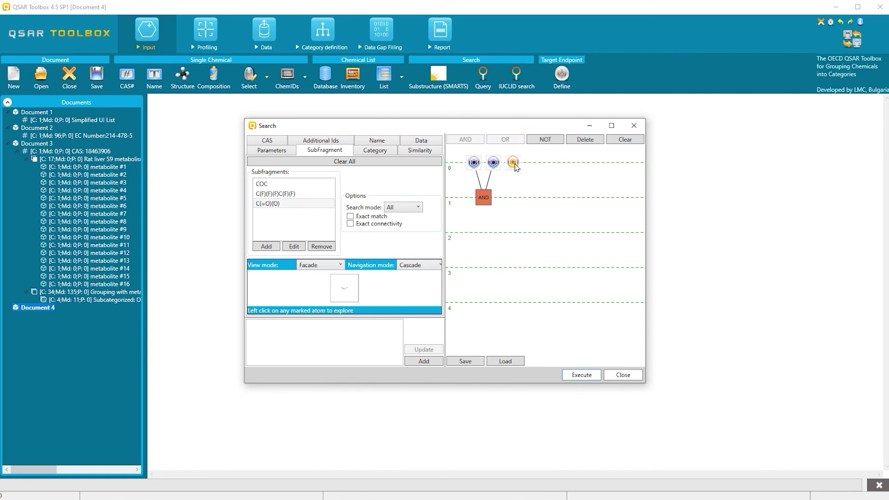
pyautogui.click(540, 143)
pyautogui.click(484, 200)
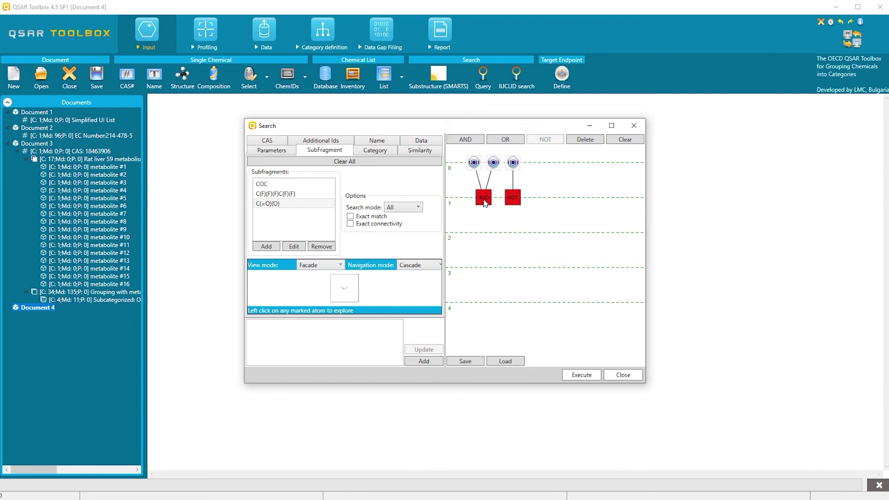
pyautogui.click(468, 140)
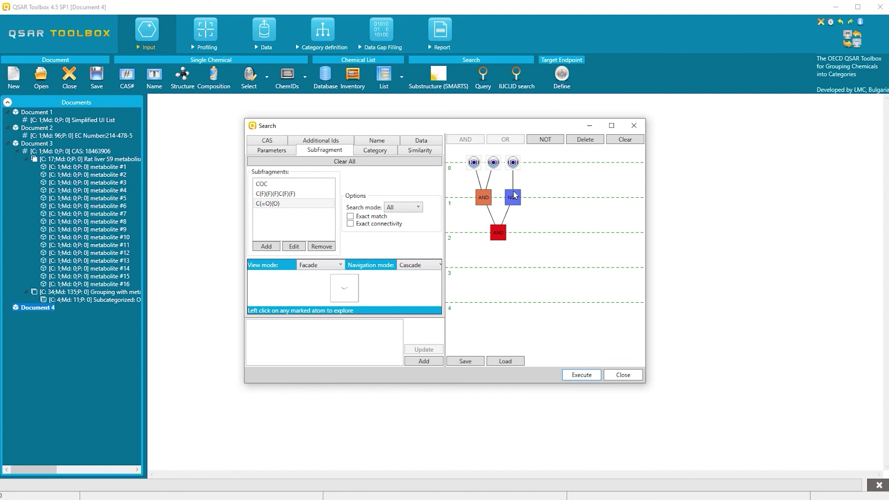
# Step: Execute the combined query from its final AND node and dismiss the search result message
pyautogui.click(499, 237)
pyautogui.press('Return')
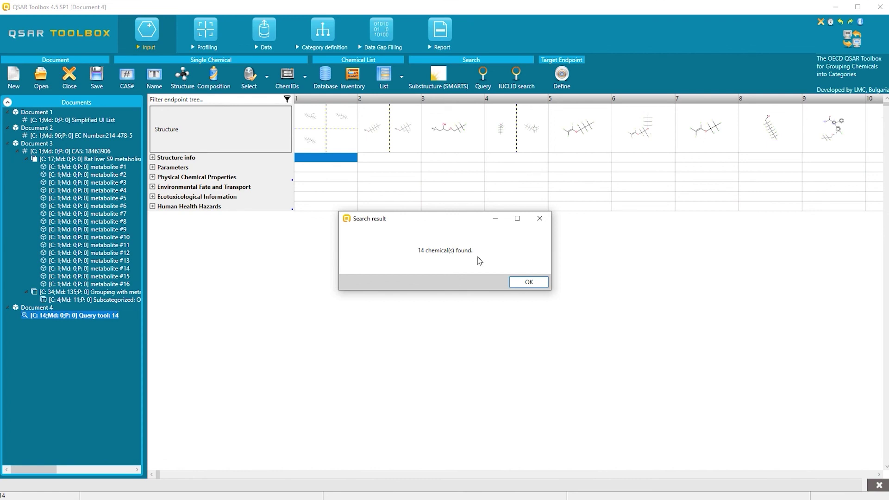
pyautogui.click(523, 285)
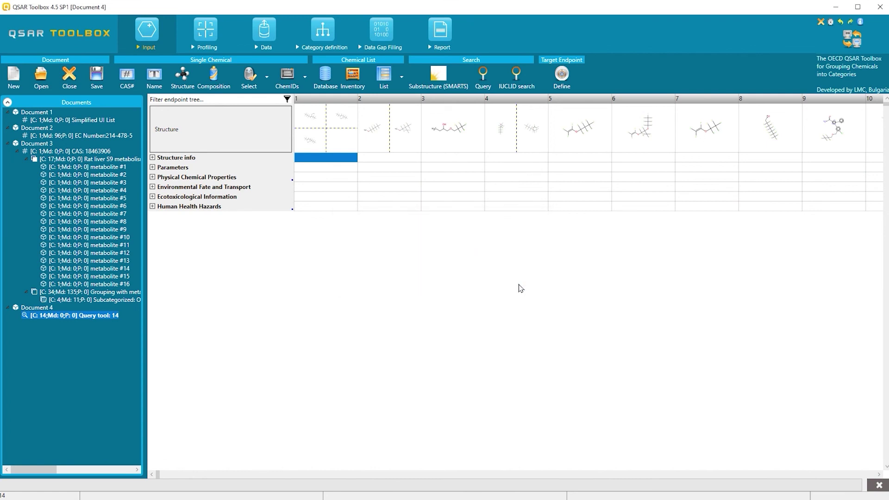